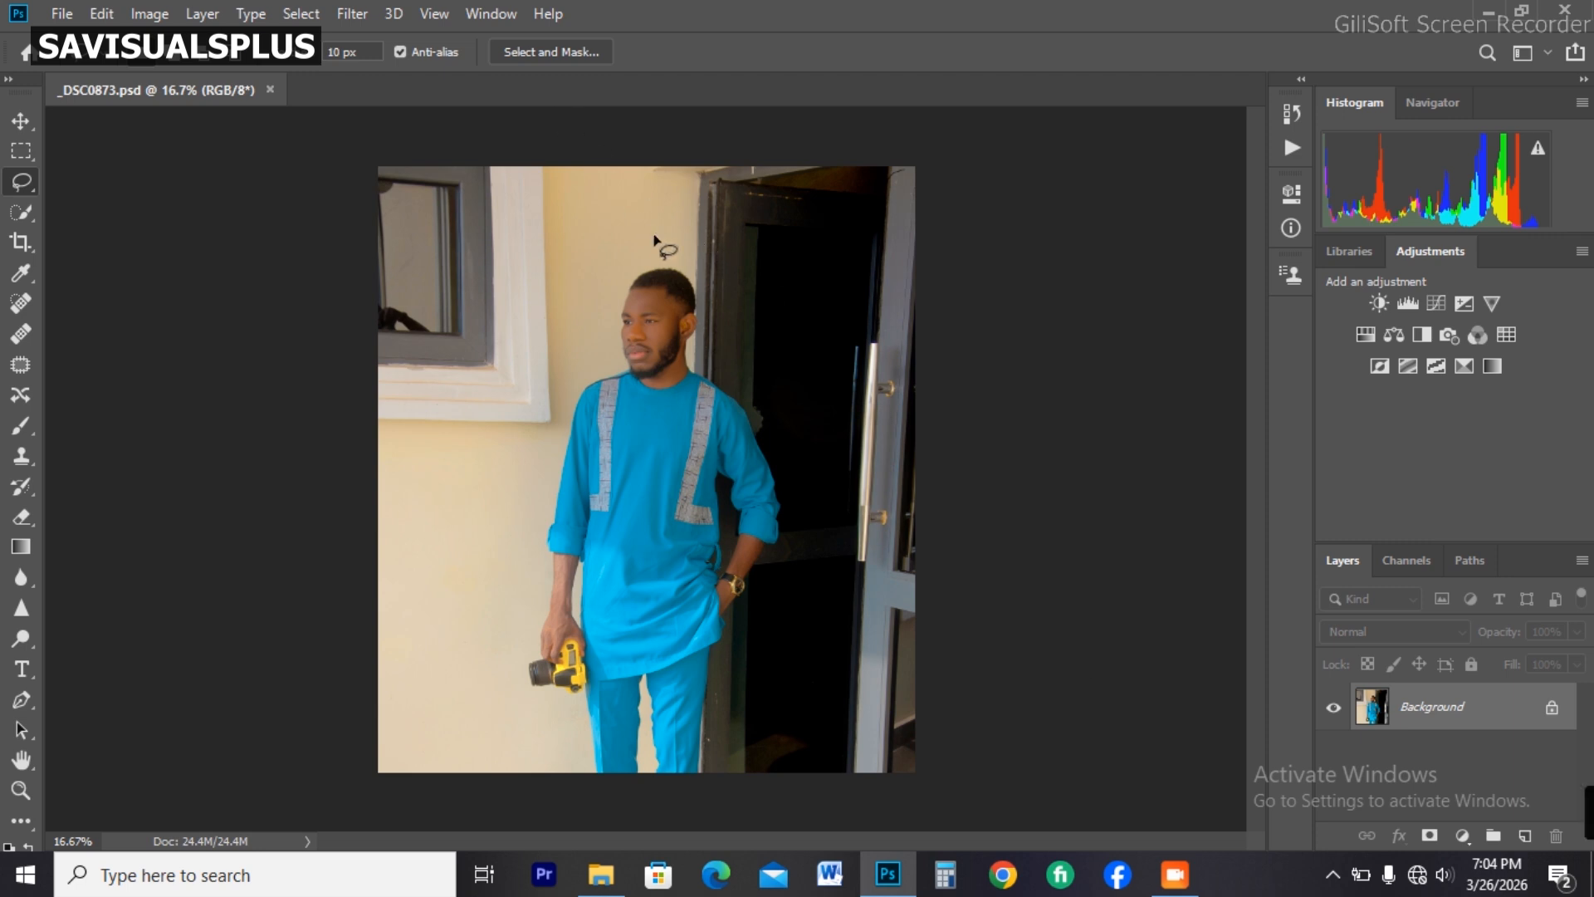
Step: Set the workspace to Photography
{"action": "left_click", "coordinate": [470, 13]}
{"action": "left_click", "coordinate": [991, 233]}
{"action": "left_click", "coordinate": [488, 14]}
{"action": "left_click", "coordinate": [1090, 388]}
{"action": "left_click", "coordinate": [495, 14]}
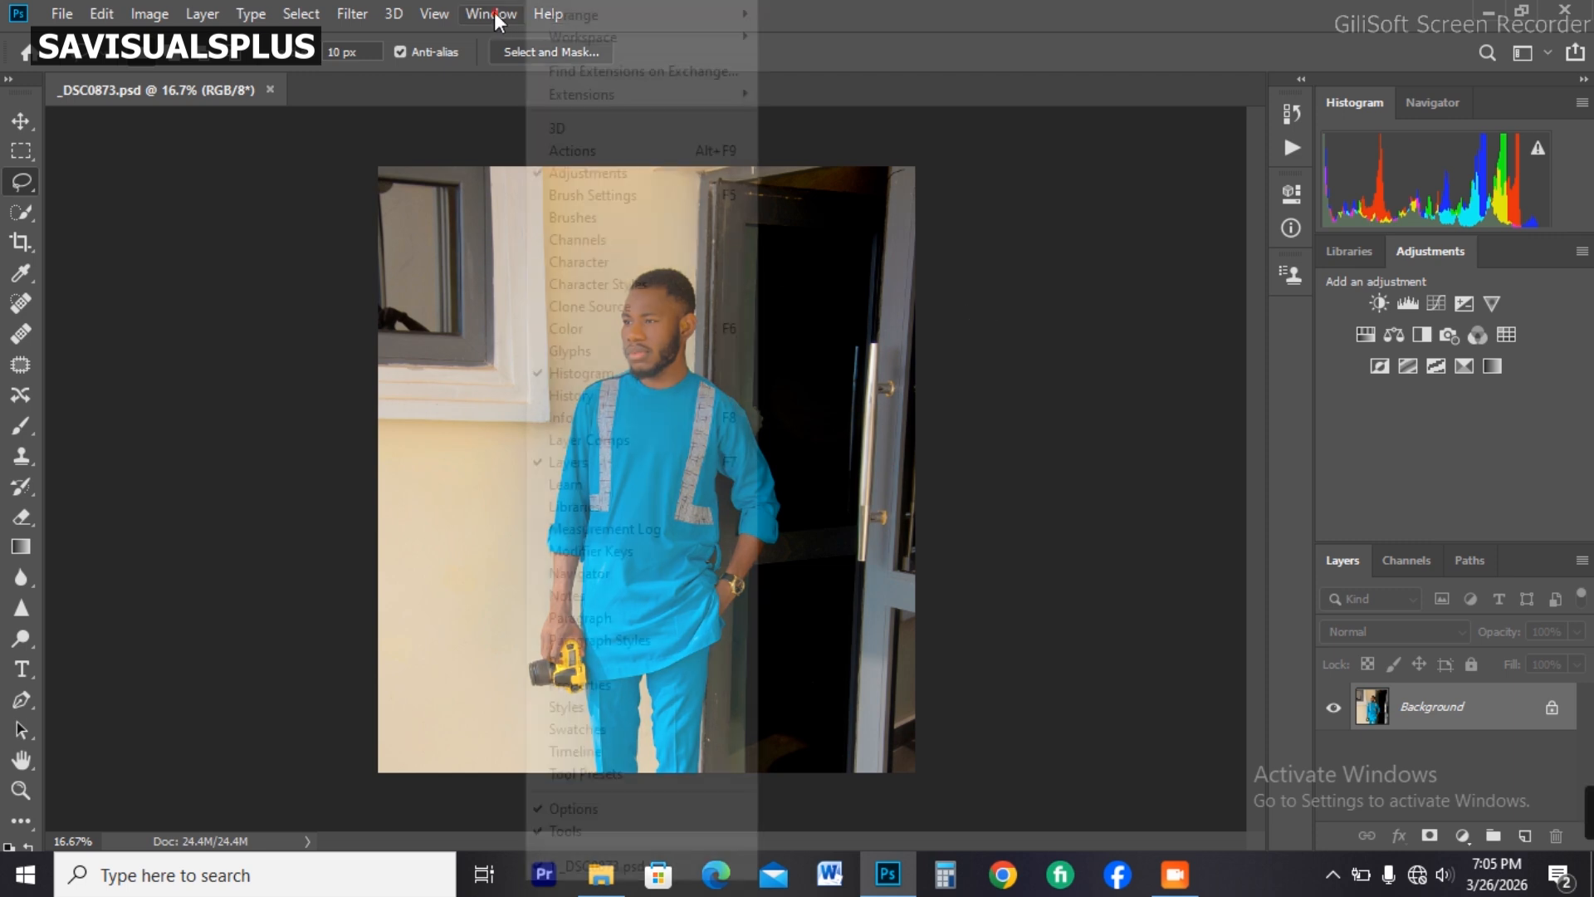
{"action": "mouse_move", "coordinate": [571, 15]}
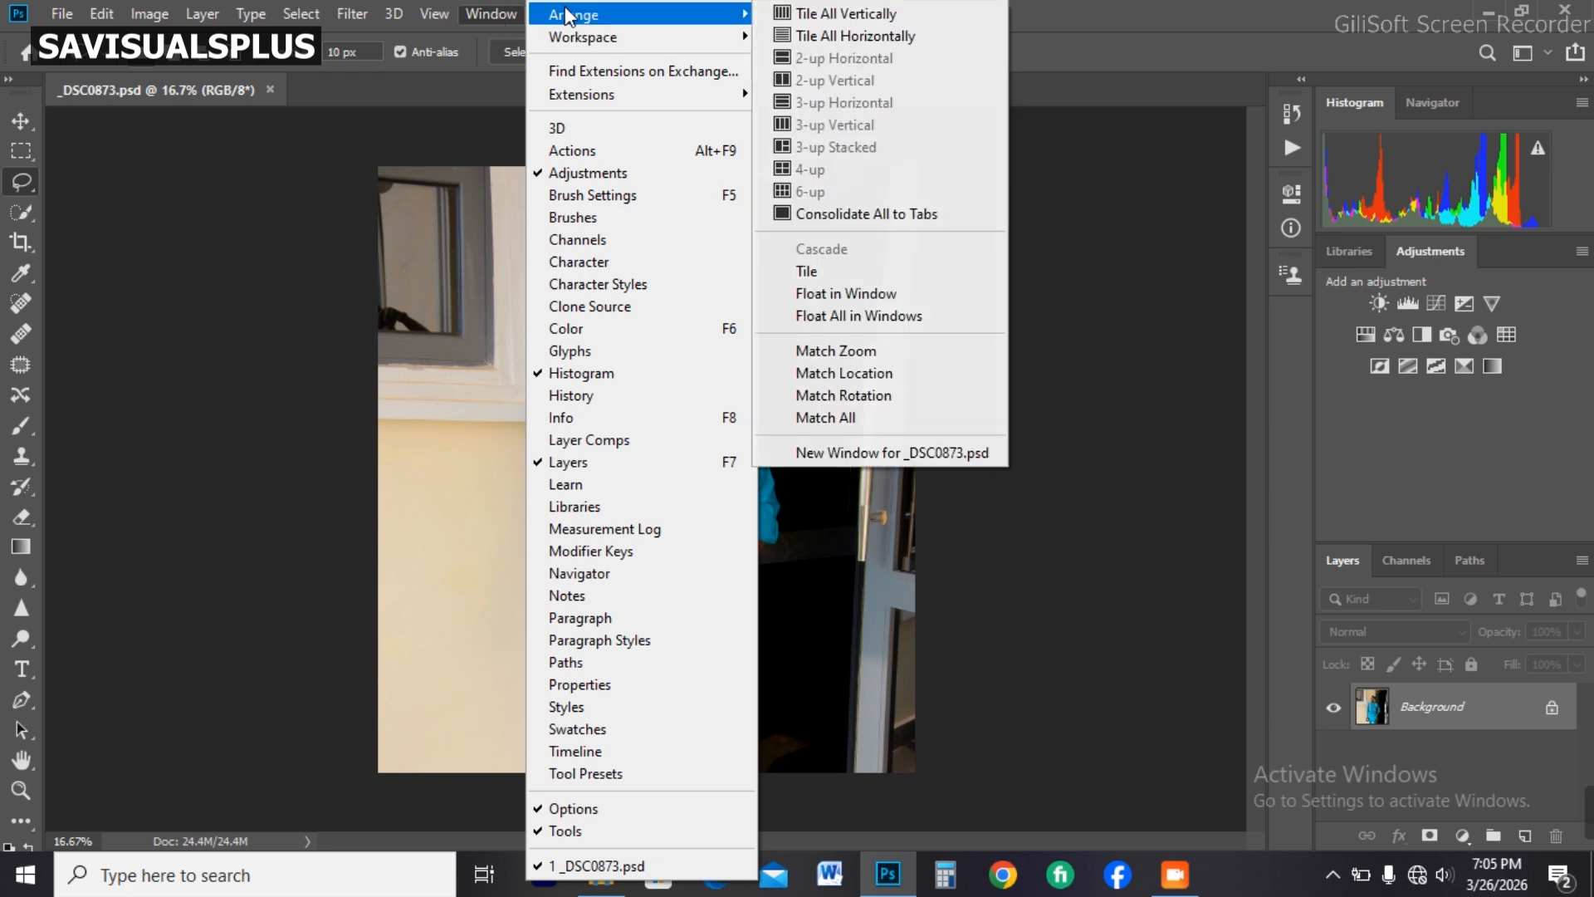
{"action": "mouse_move", "coordinate": [603, 38]}
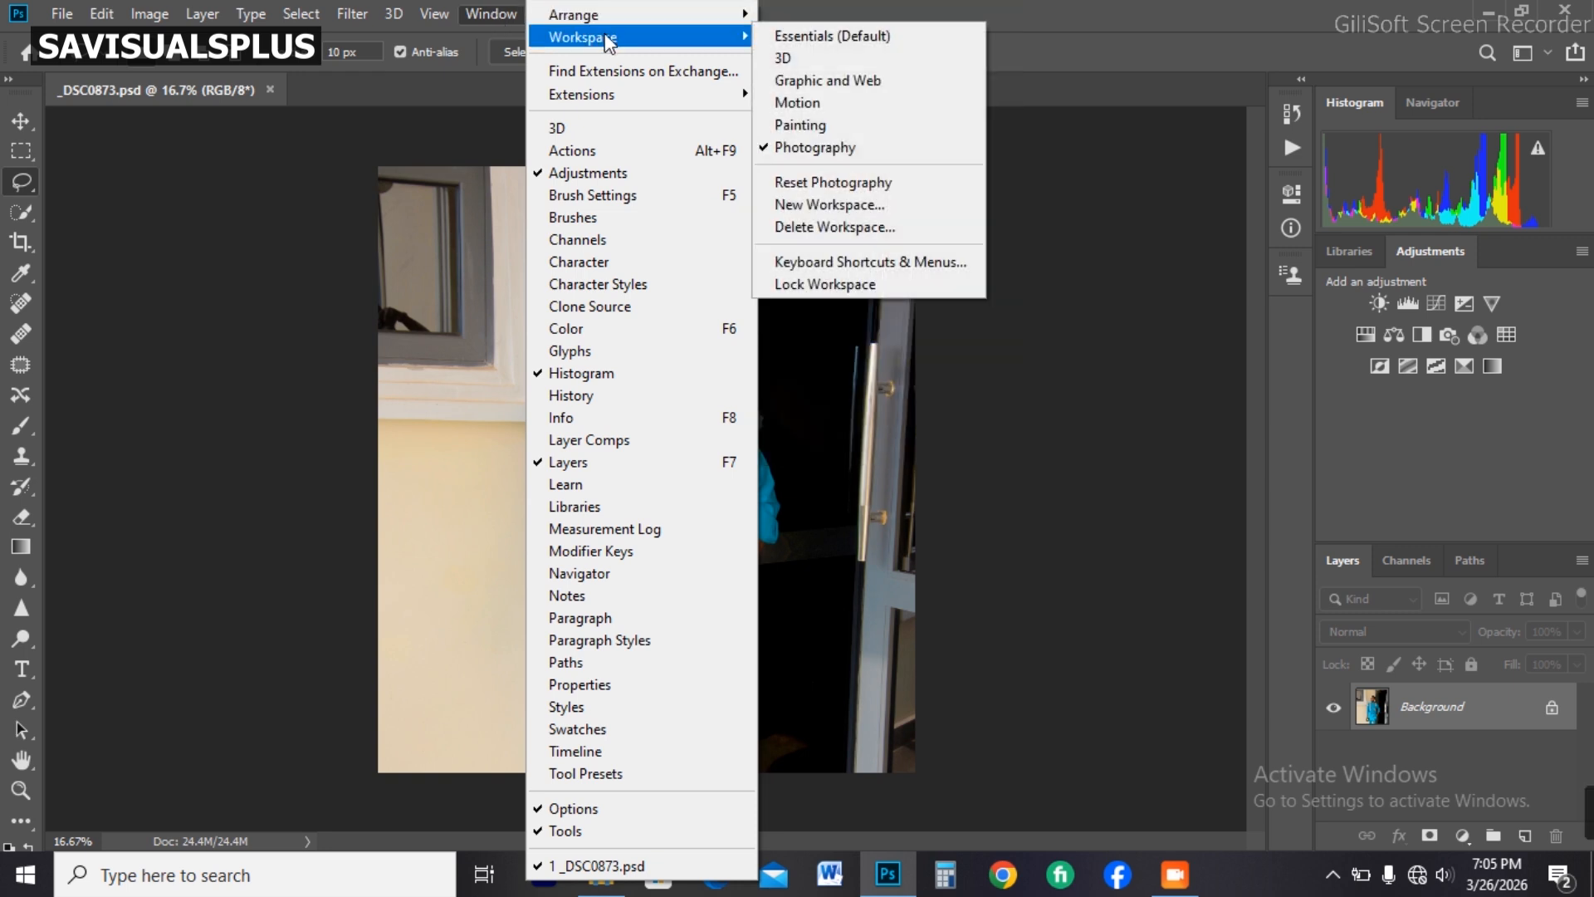
{"action": "left_click", "coordinate": [799, 148]}
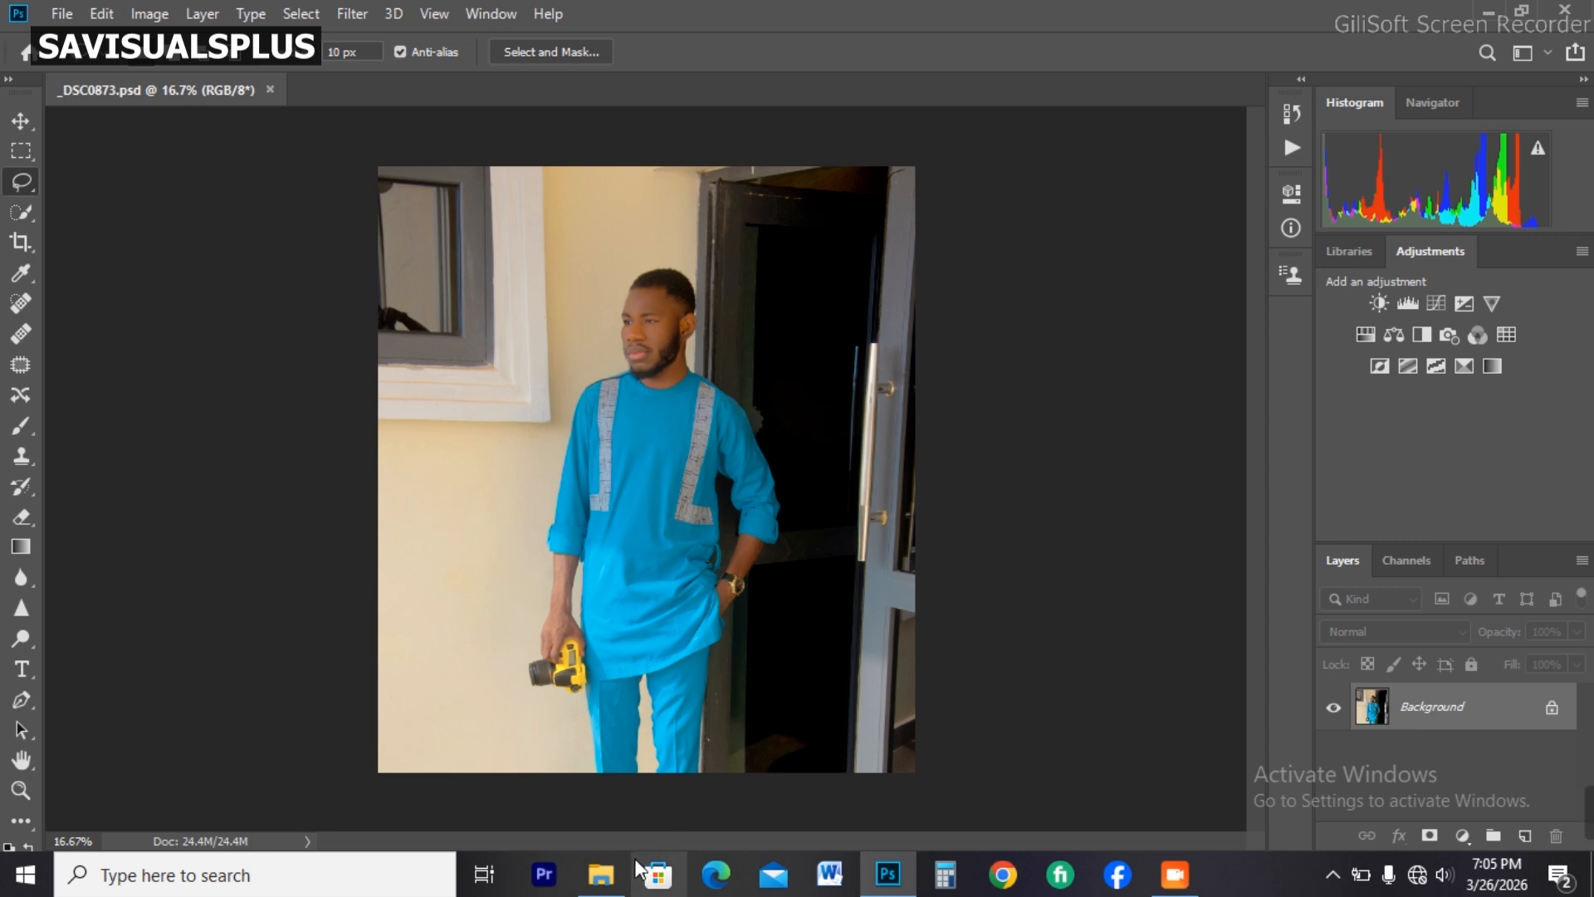
Step: Switch to File Explorer and open the raw photo IMG_3273 from the bday folder in Photoshop's Camera Raw
{"action": "left_click", "coordinate": [601, 875]}
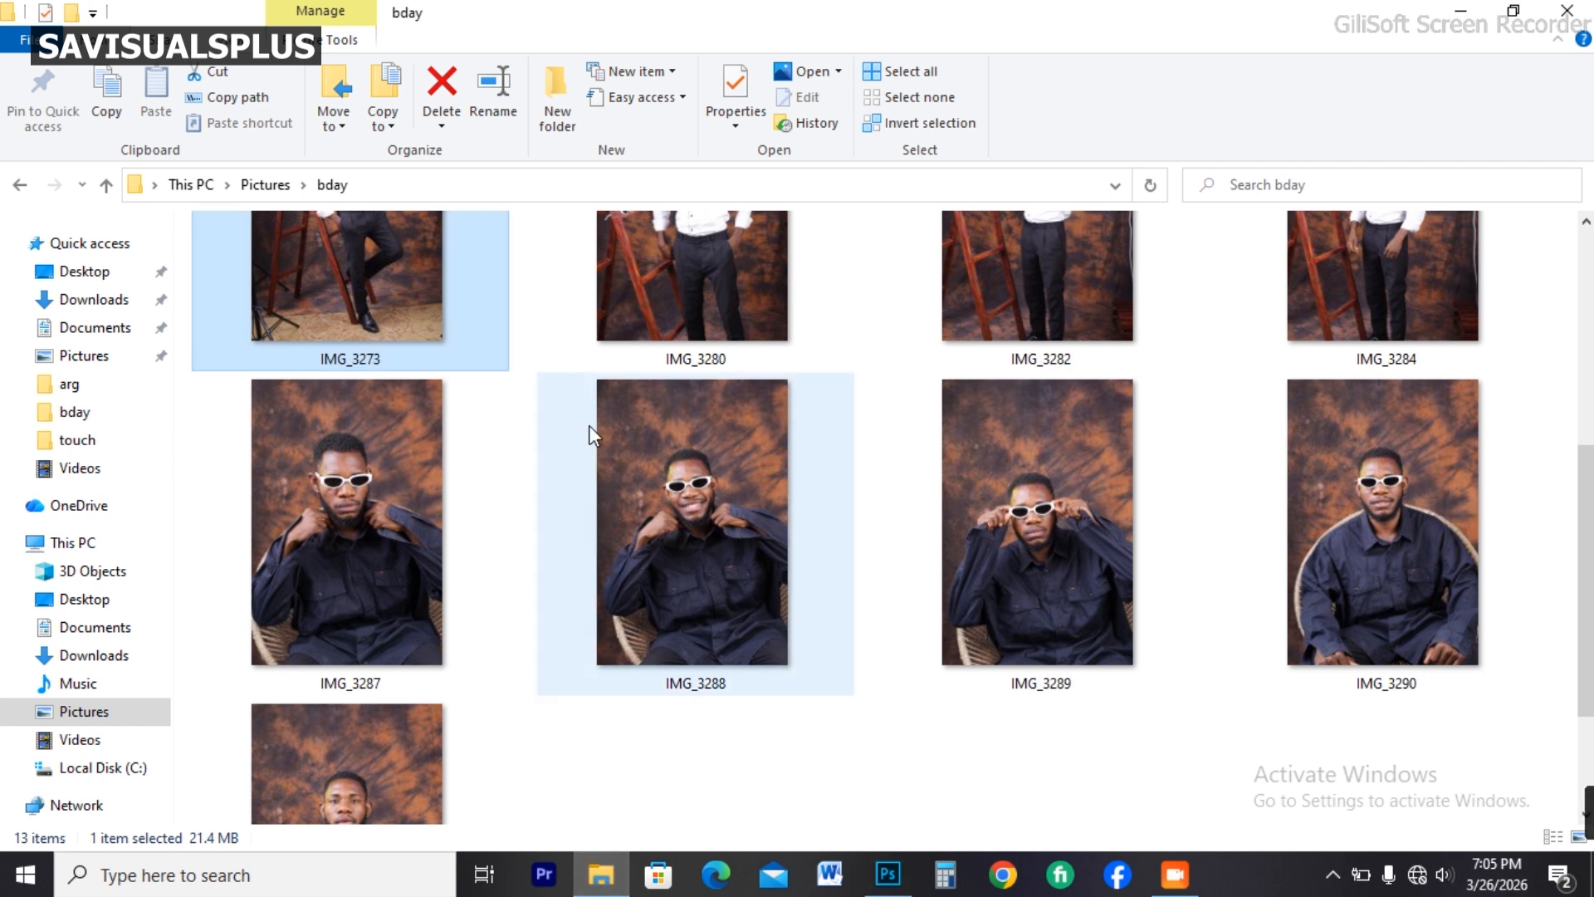
{"action": "left_click", "coordinate": [885, 493]}
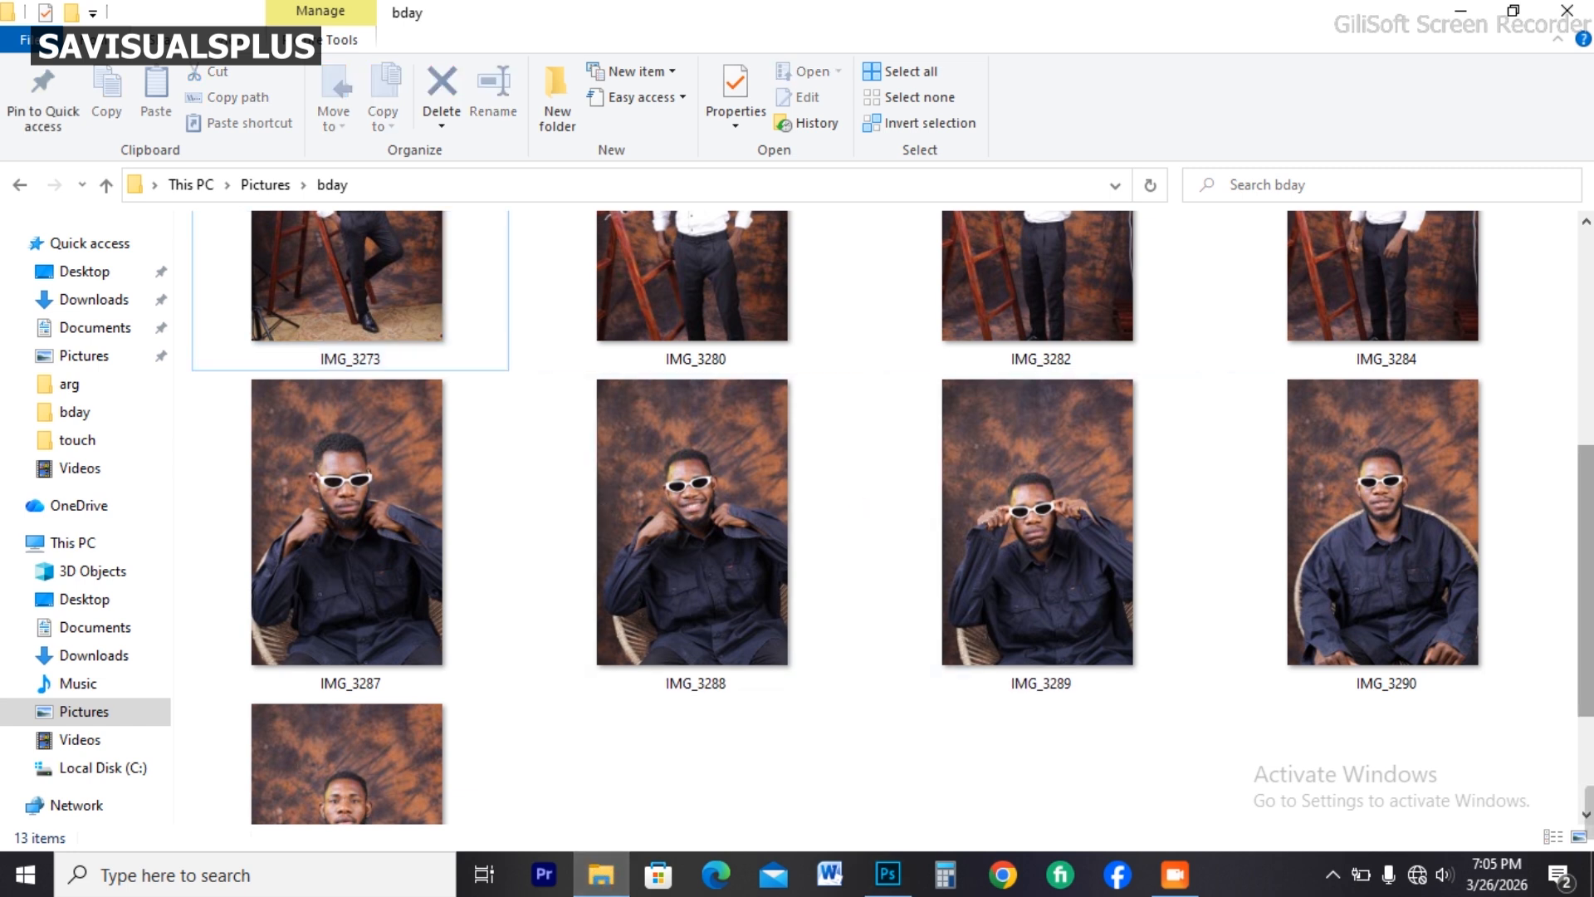
{"action": "scroll", "coordinate": [1353, 615], "scroll_direction": "up", "scroll_amount": 5}
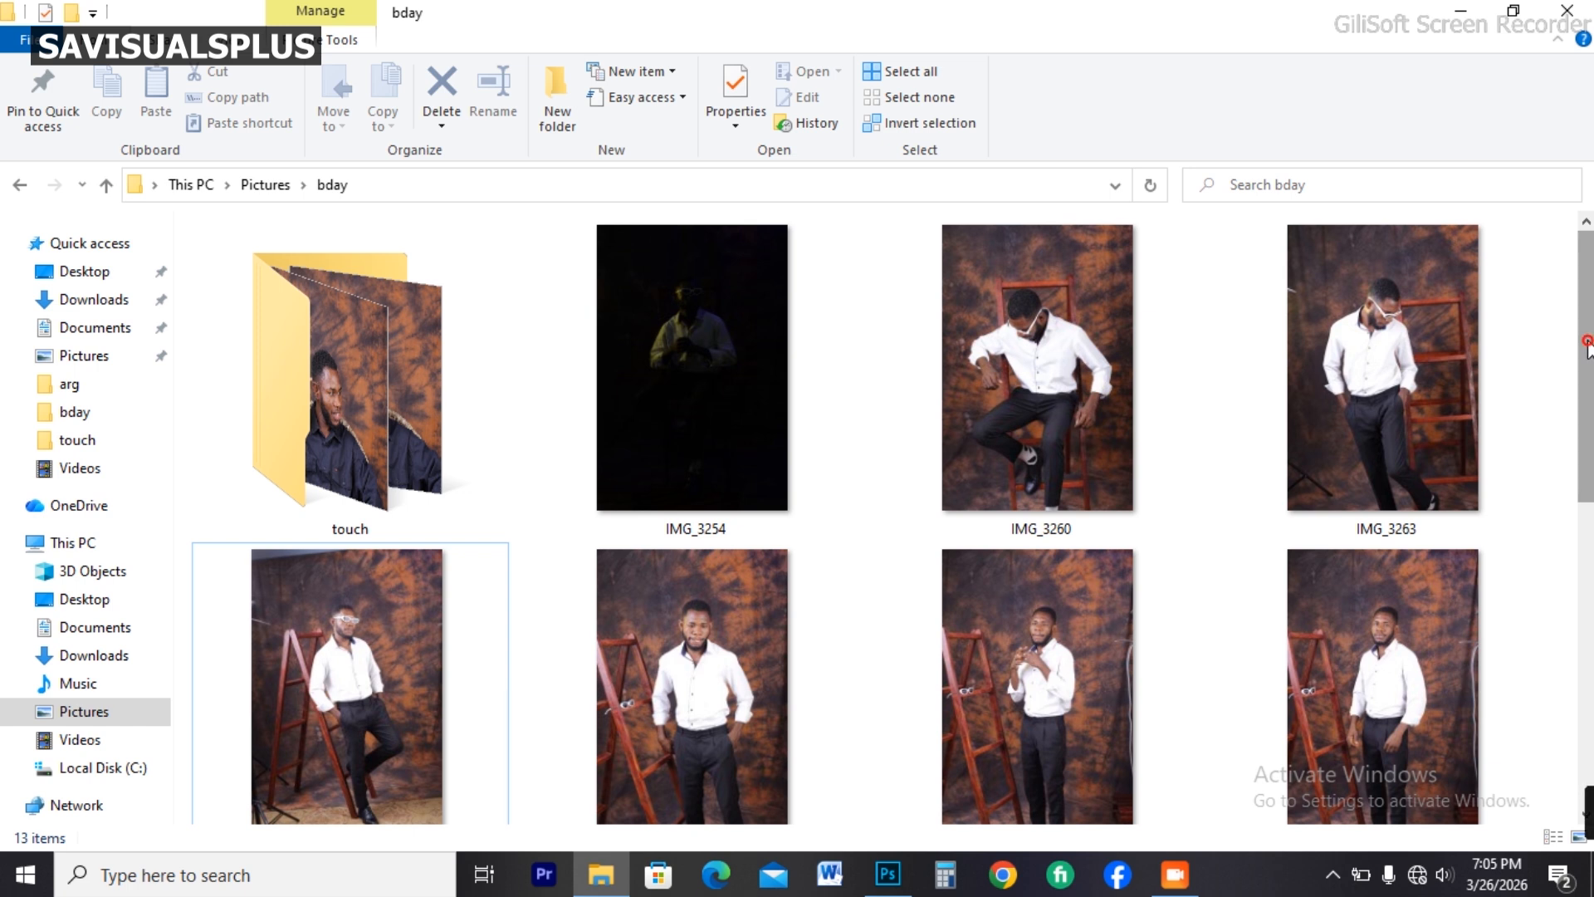
{"action": "scroll", "coordinate": [1370, 349], "scroll_direction": "down", "scroll_amount": 3}
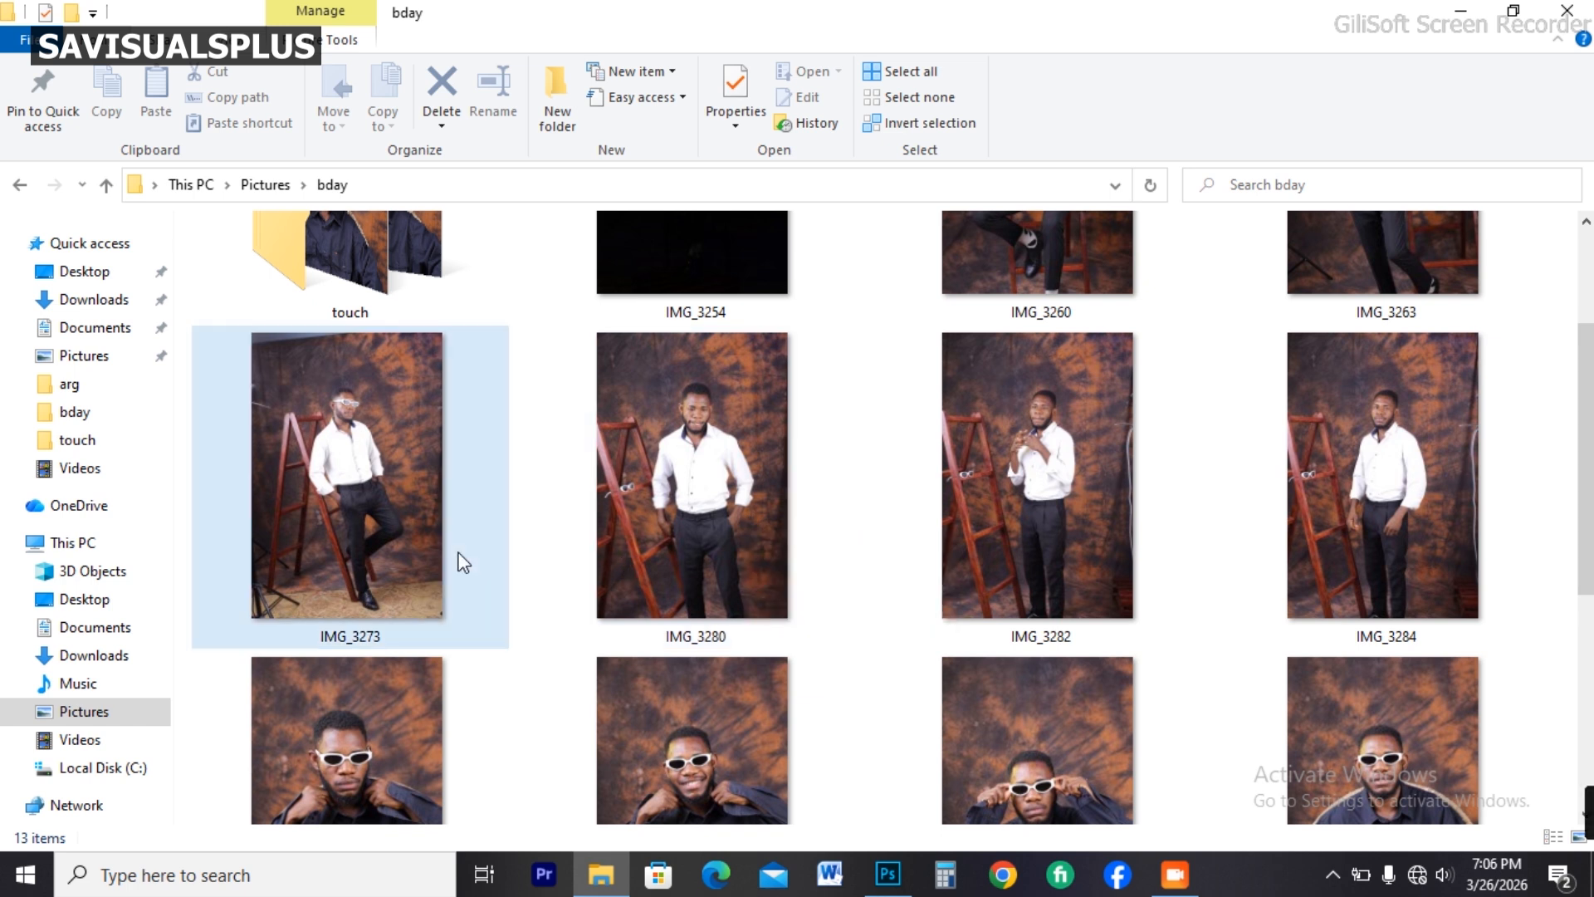
{"action": "left_click", "coordinate": [338, 471]}
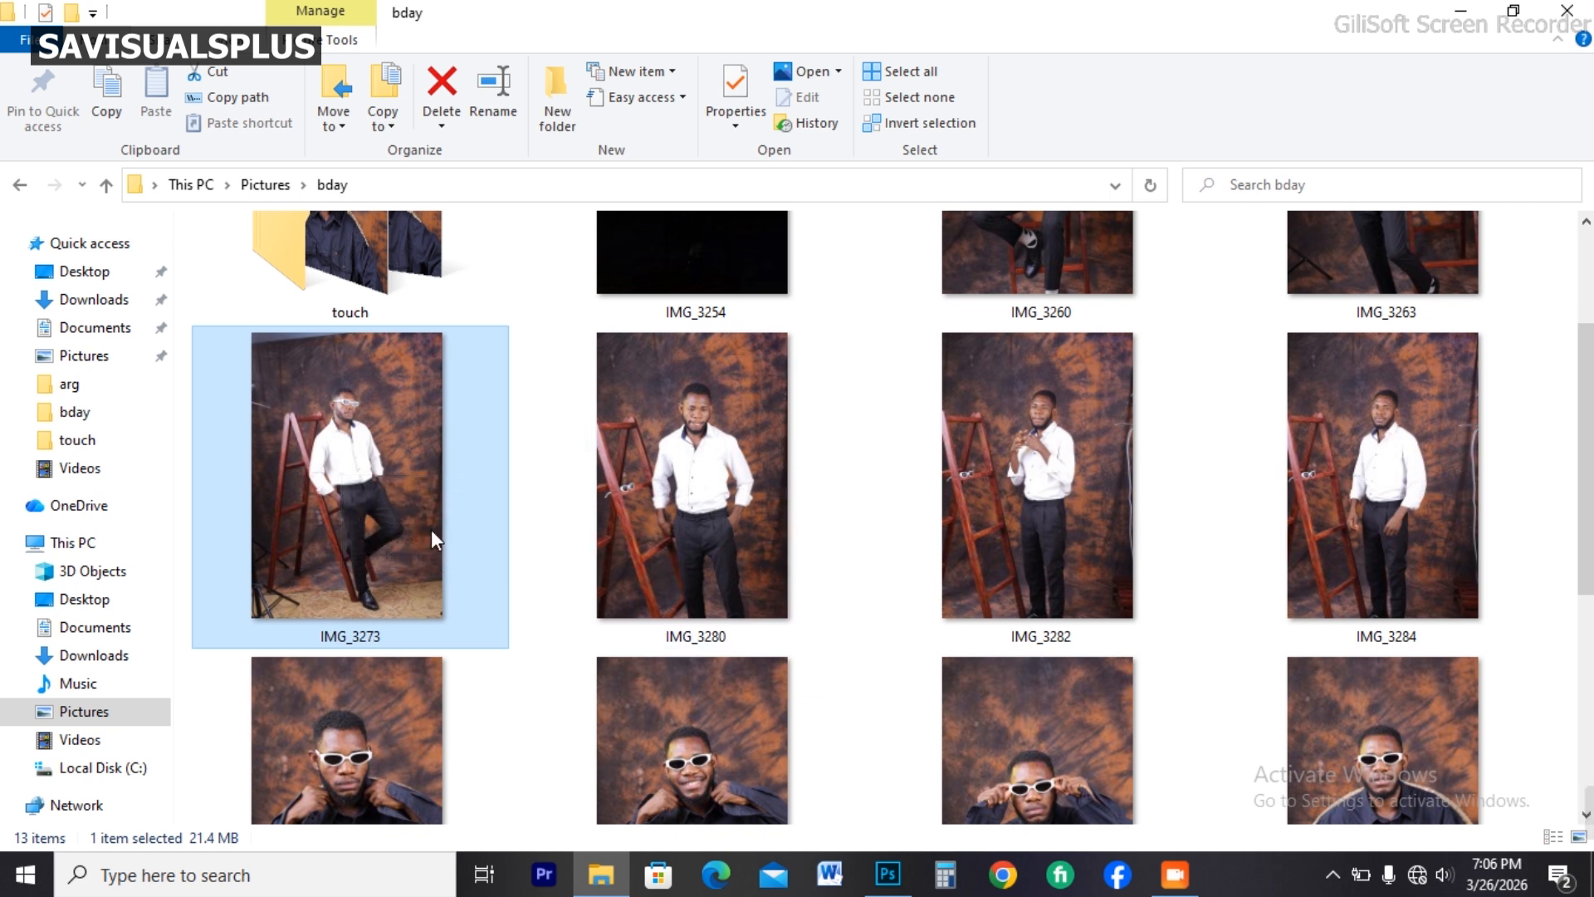
{"action": "left_click", "coordinate": [359, 496]}
{"action": "left_click_drag", "start_coordinate": [359, 496], "coordinate": [799, 676]}
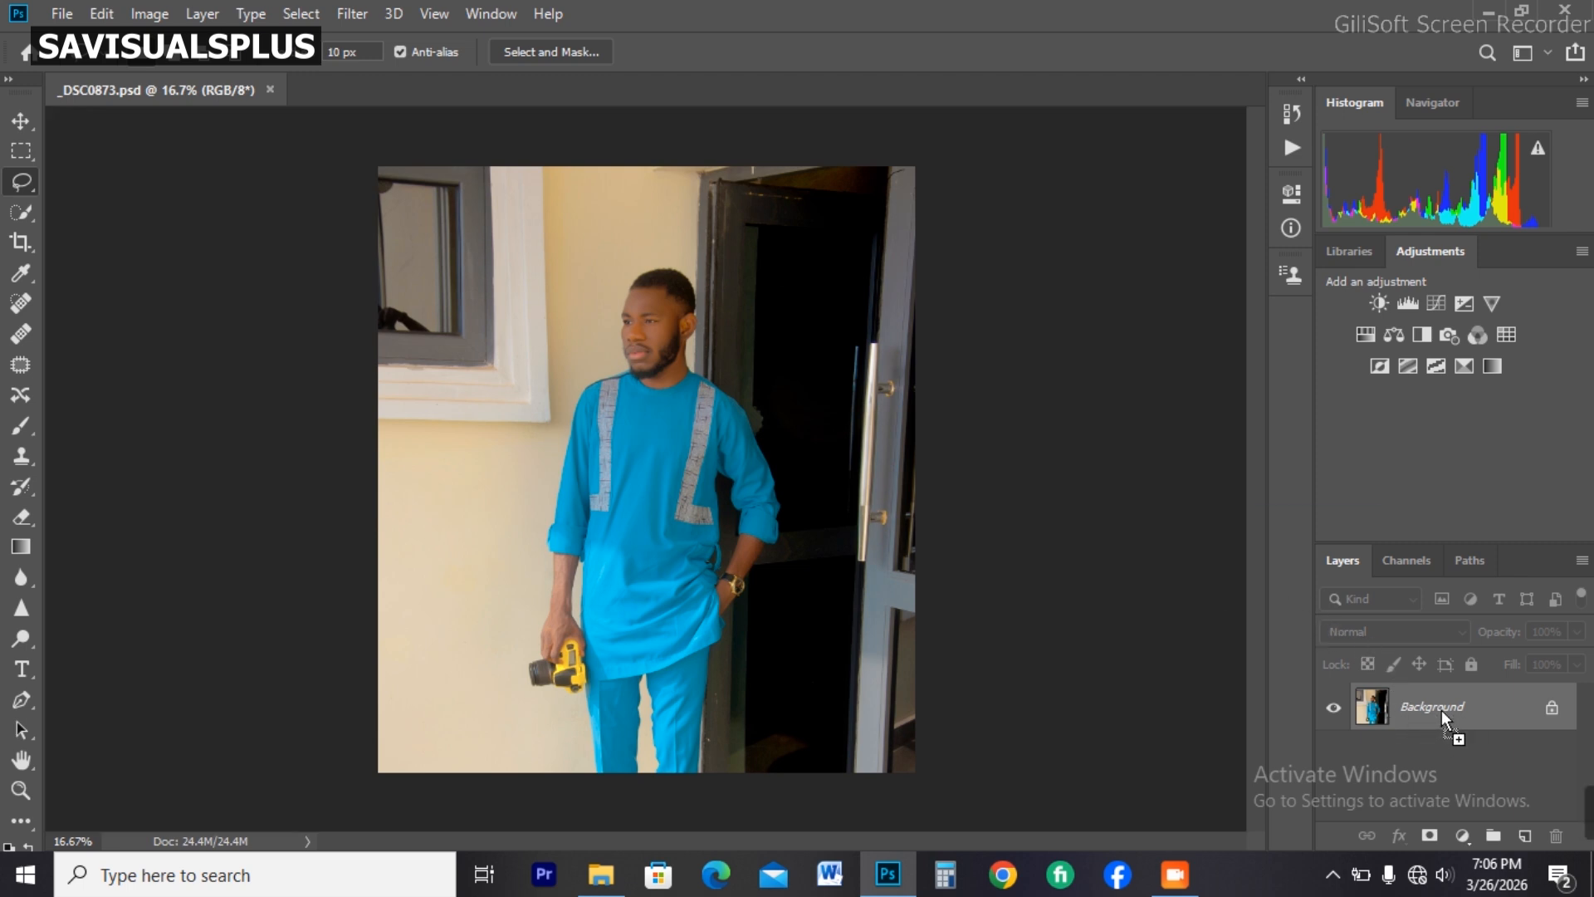
{"action": "key", "text": "ctrl+j"}
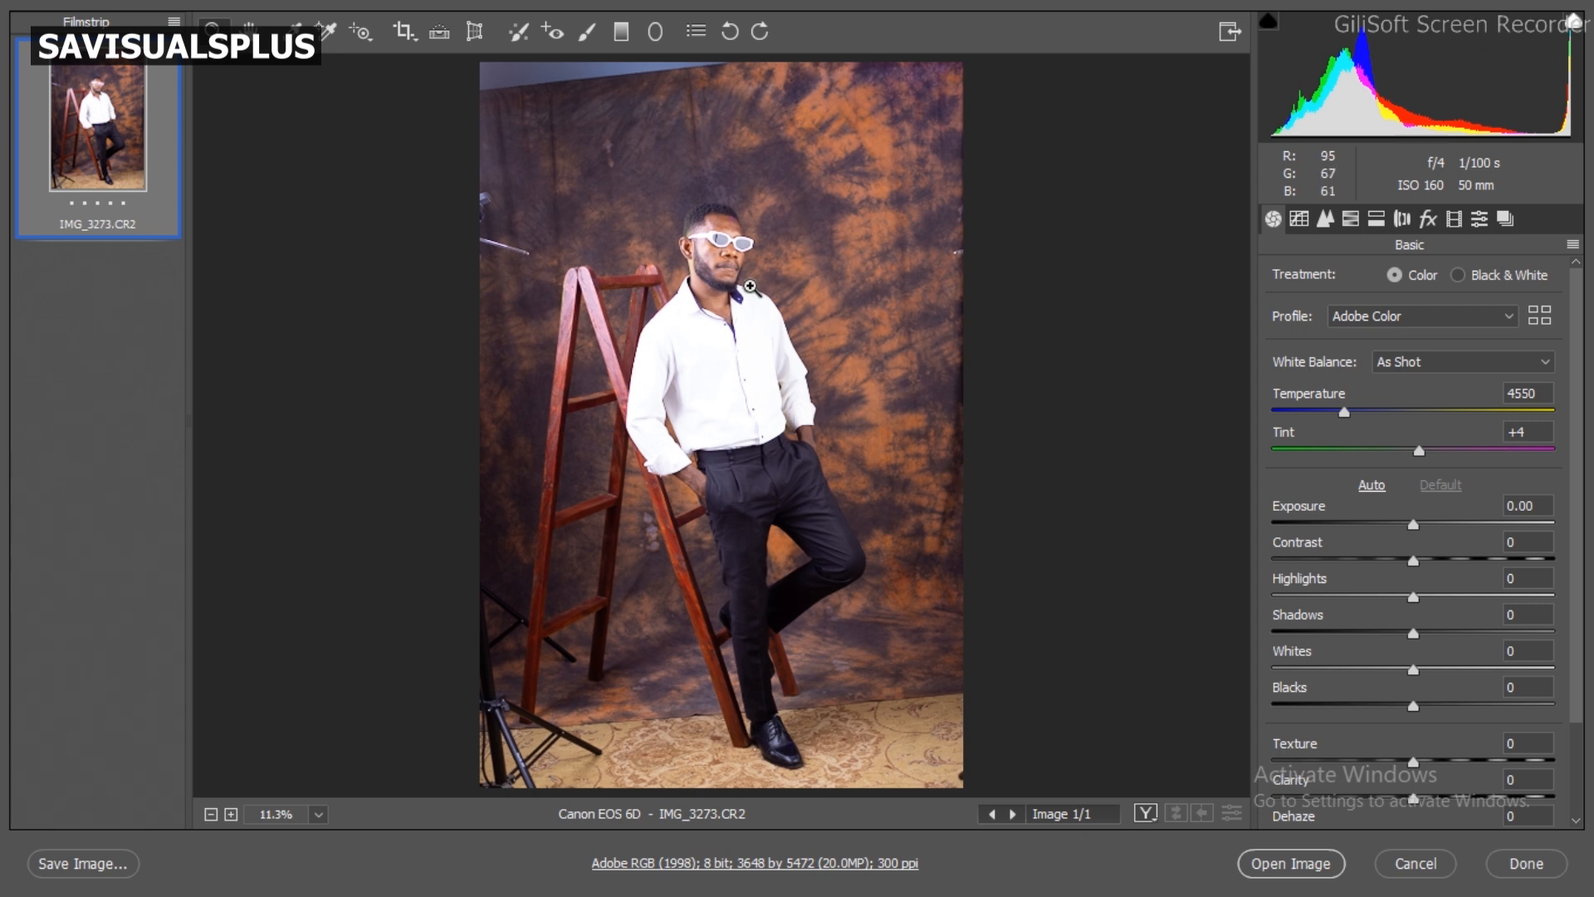
Step: Examine the portrait up close, from the face and white shirt down to the shoes
{"action": "left_click", "coordinate": [750, 286]}
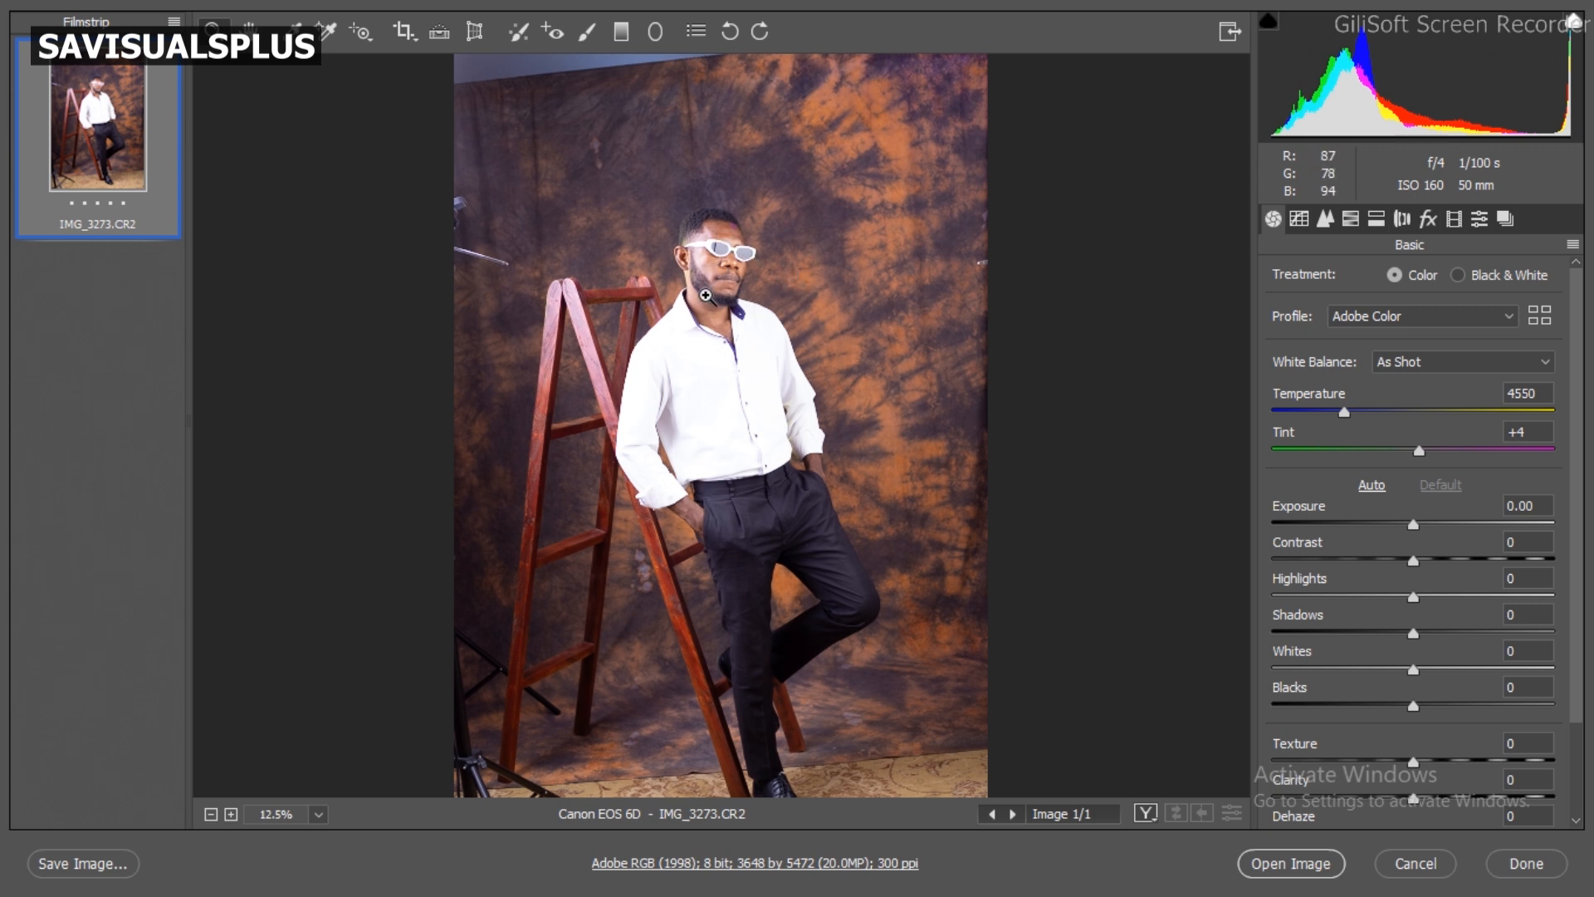
{"action": "left_click", "coordinate": [707, 292]}
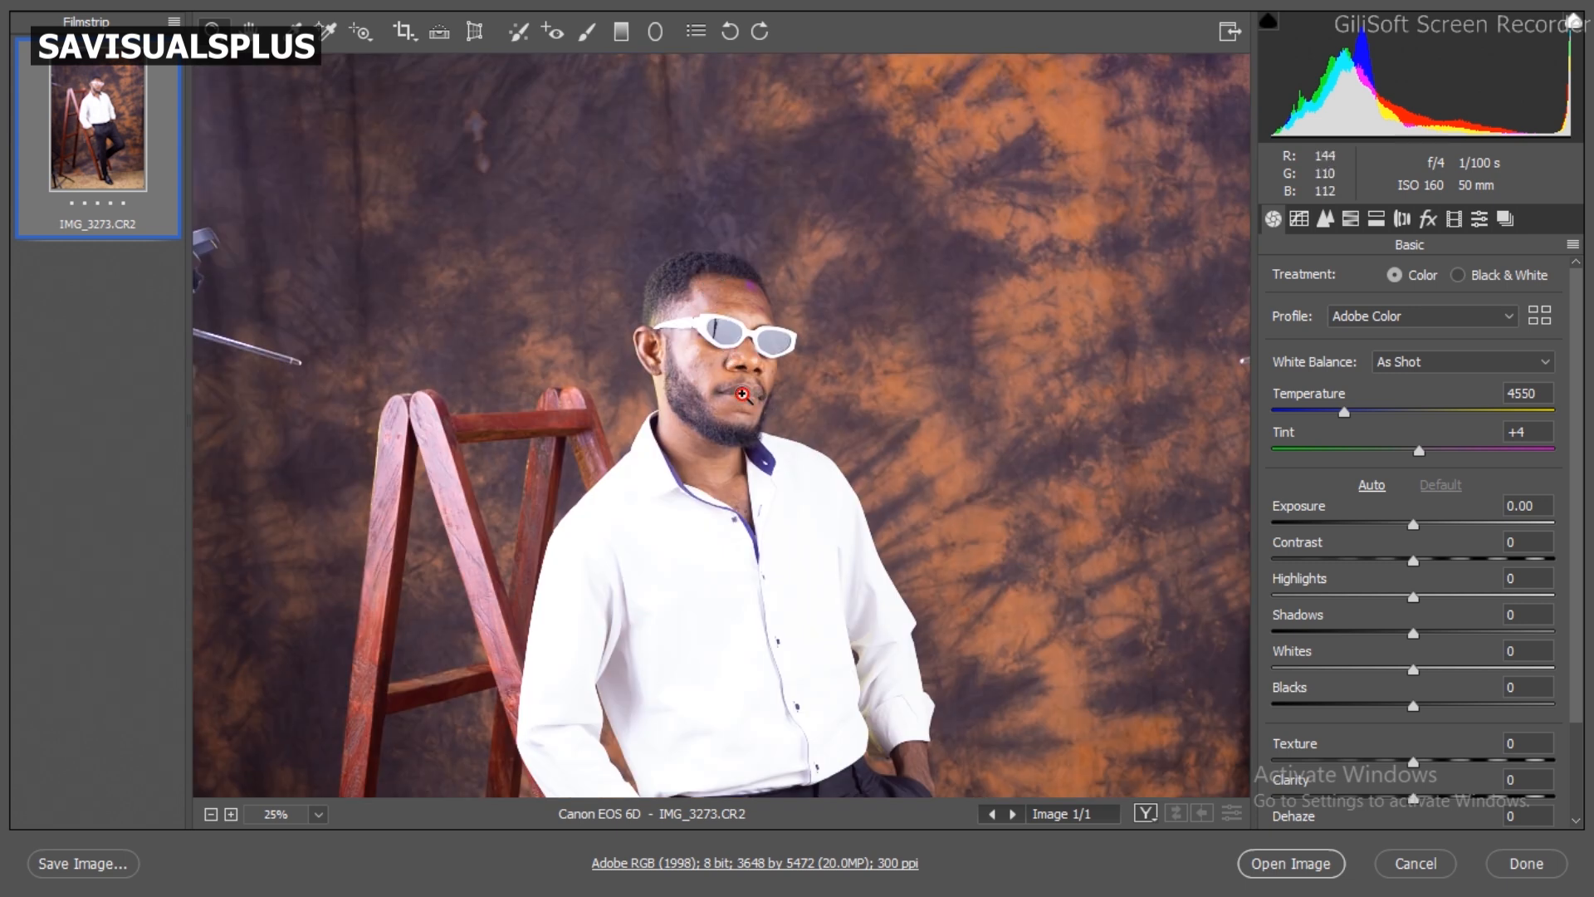
{"action": "left_click", "coordinate": [742, 394]}
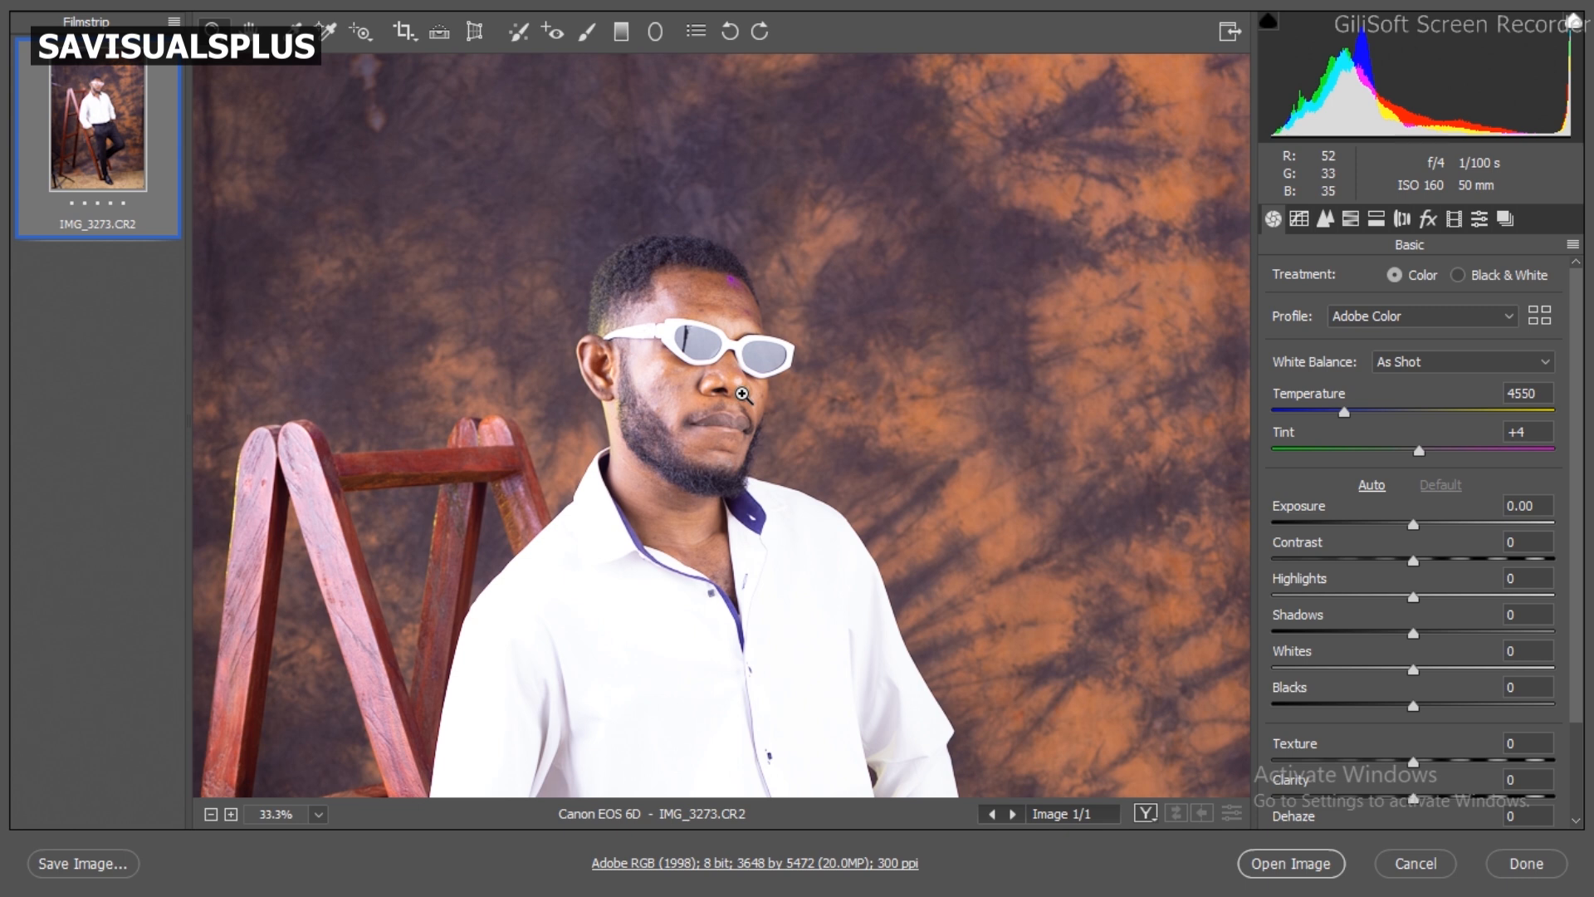
{"action": "scroll", "coordinate": [742, 393], "scroll_direction": "down", "scroll_amount": 3}
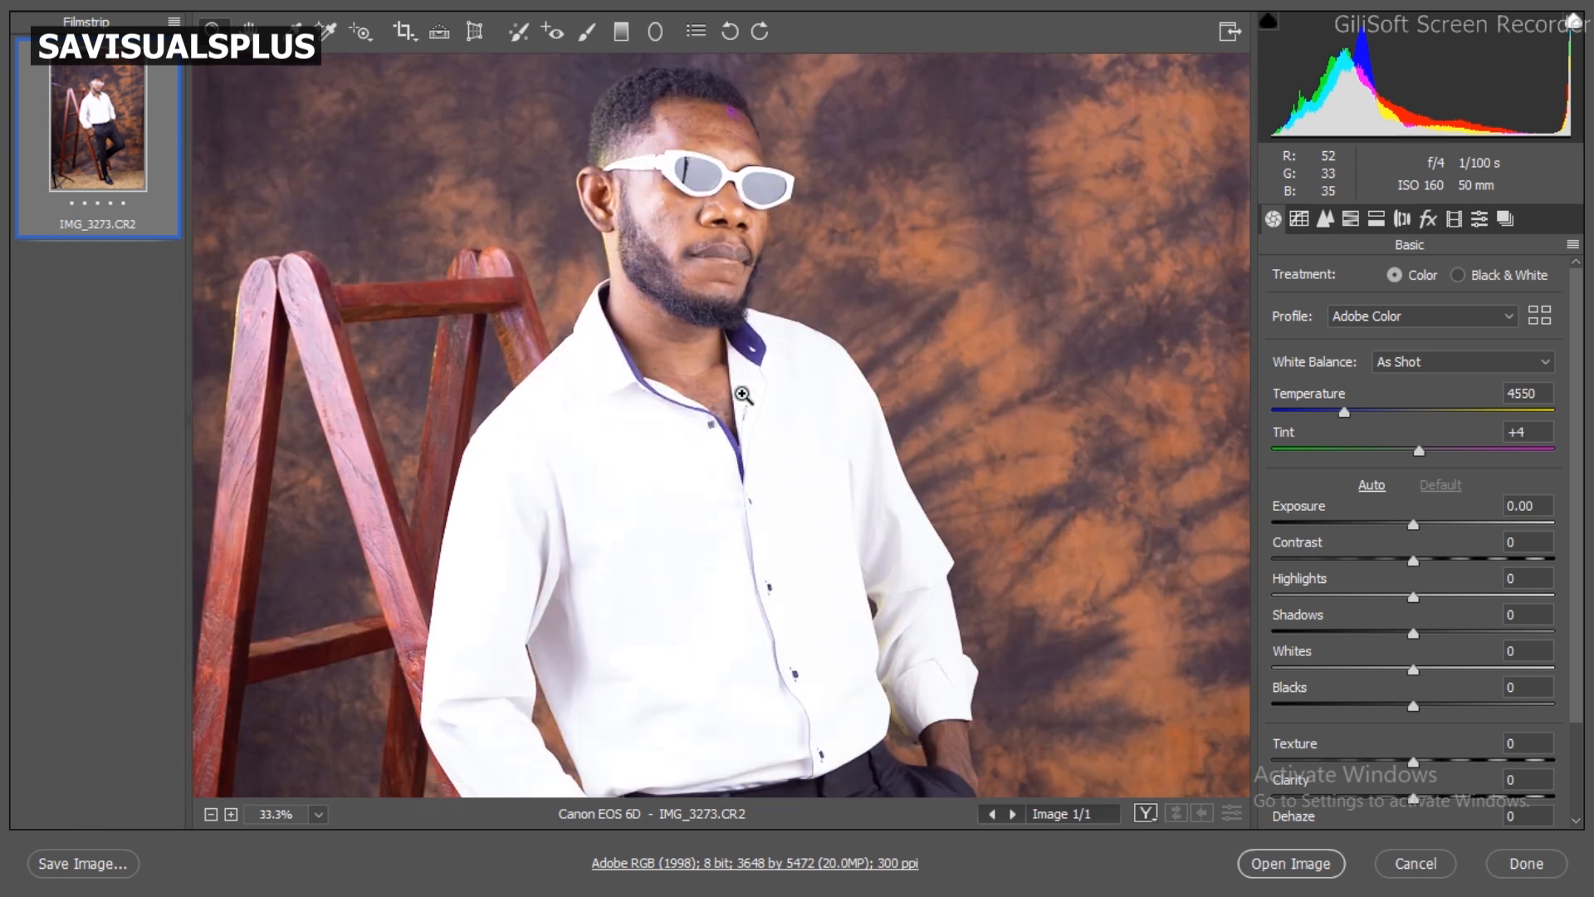
{"action": "scroll", "coordinate": [742, 394], "scroll_direction": "down", "scroll_amount": 10}
{"action": "scroll", "coordinate": [742, 394], "scroll_direction": "up", "scroll_amount": 12}
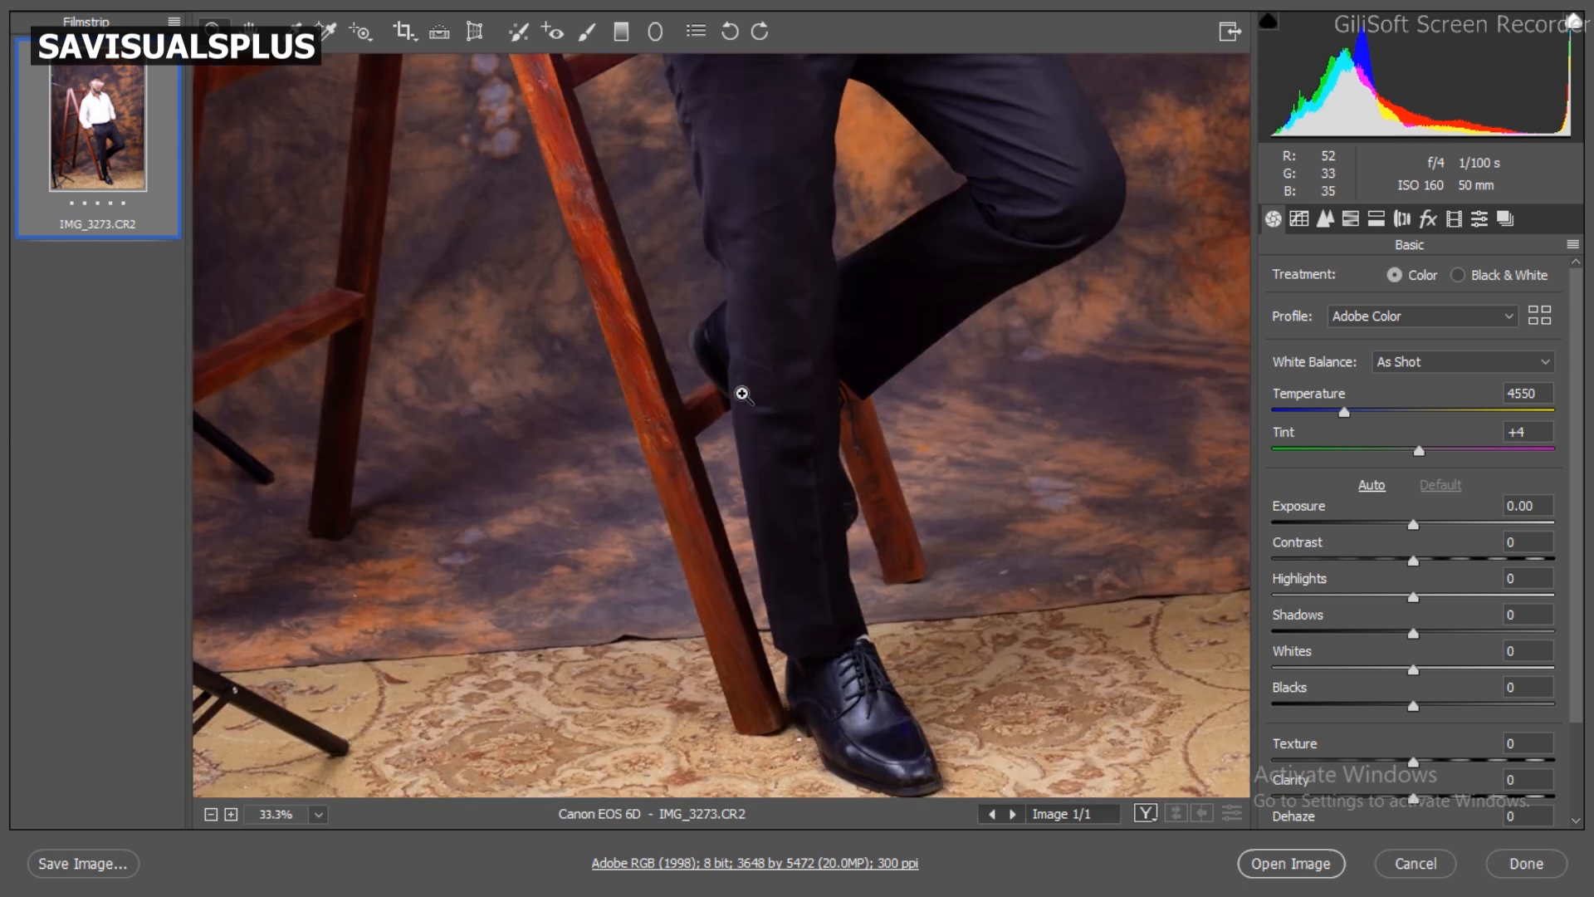
{"action": "scroll", "coordinate": [743, 394], "scroll_direction": "down", "scroll_amount": 3}
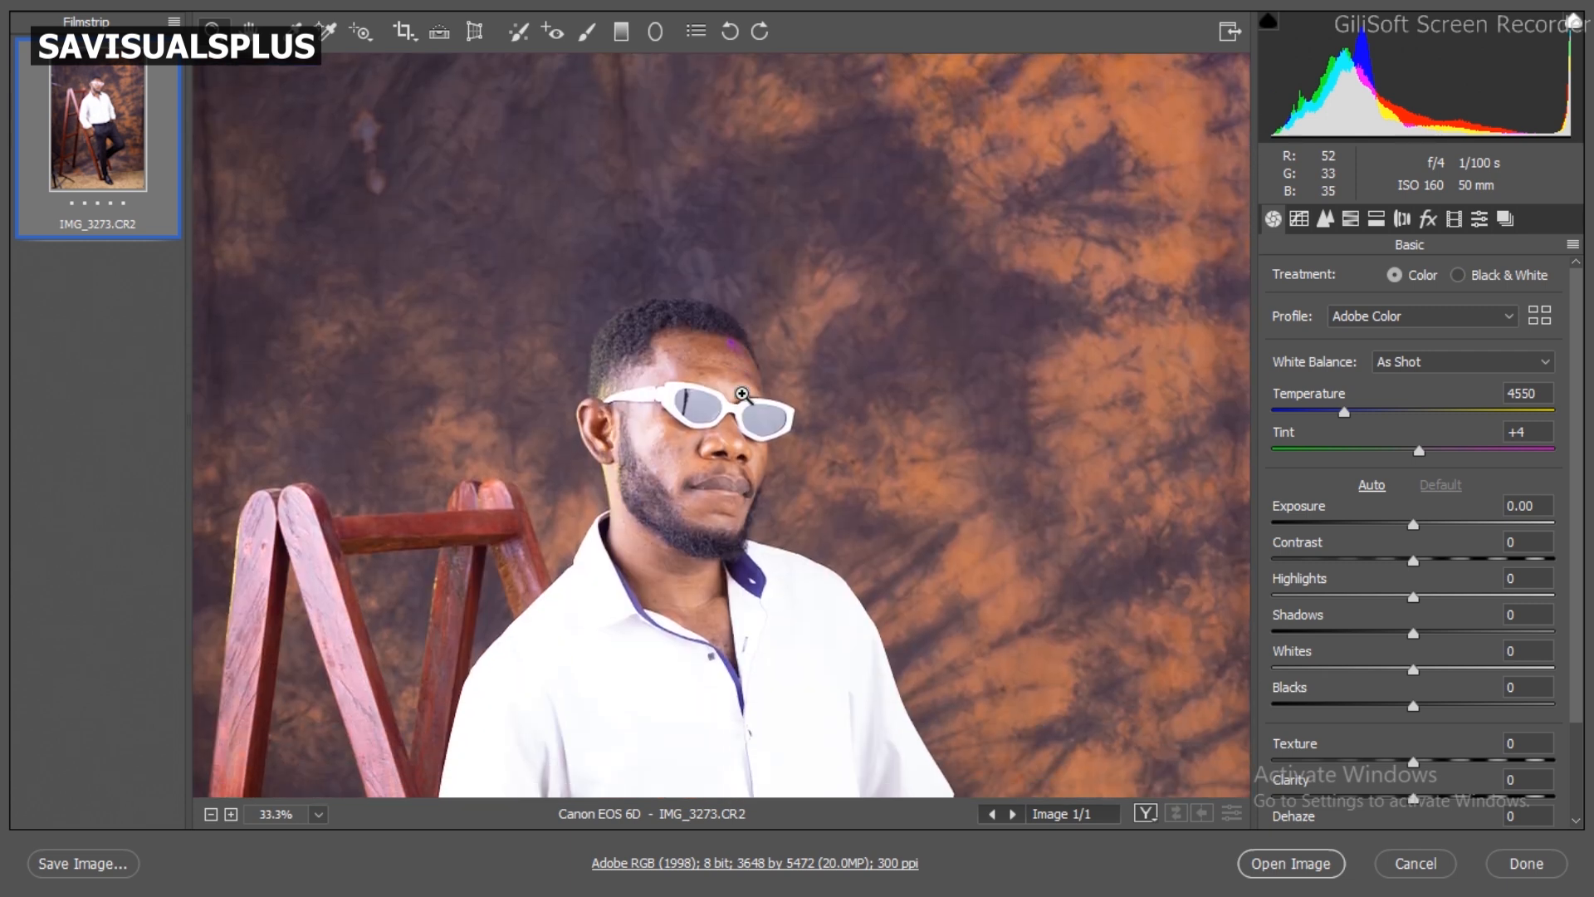
{"action": "scroll", "coordinate": [742, 394], "scroll_direction": "down", "scroll_amount": 1}
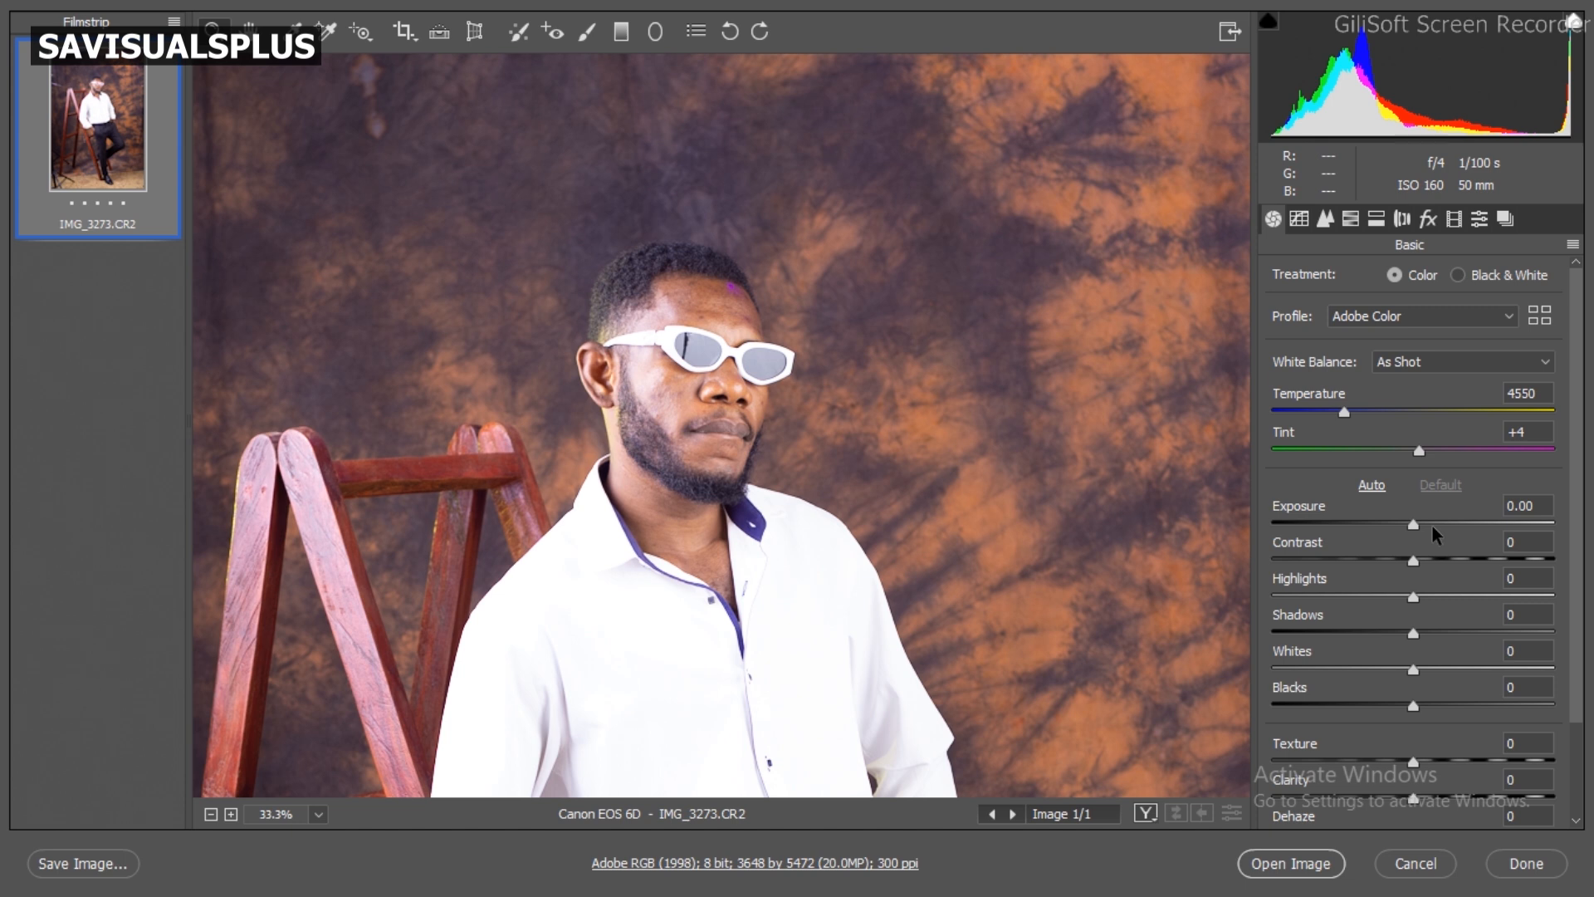
Step: Try a brighter Exposure, restore the default, and set Exposure to -0.65
{"action": "mouse_move", "coordinate": [1432, 526]}
{"action": "left_mouse_down"}
{"action": "mouse_move", "coordinate": [1505, 531]}
{"action": "mouse_move", "coordinate": [1446, 530]}
{"action": "mouse_move", "coordinate": [1491, 541]}
{"action": "mouse_move", "coordinate": [1453, 544]}
{"action": "left_mouse_up"}
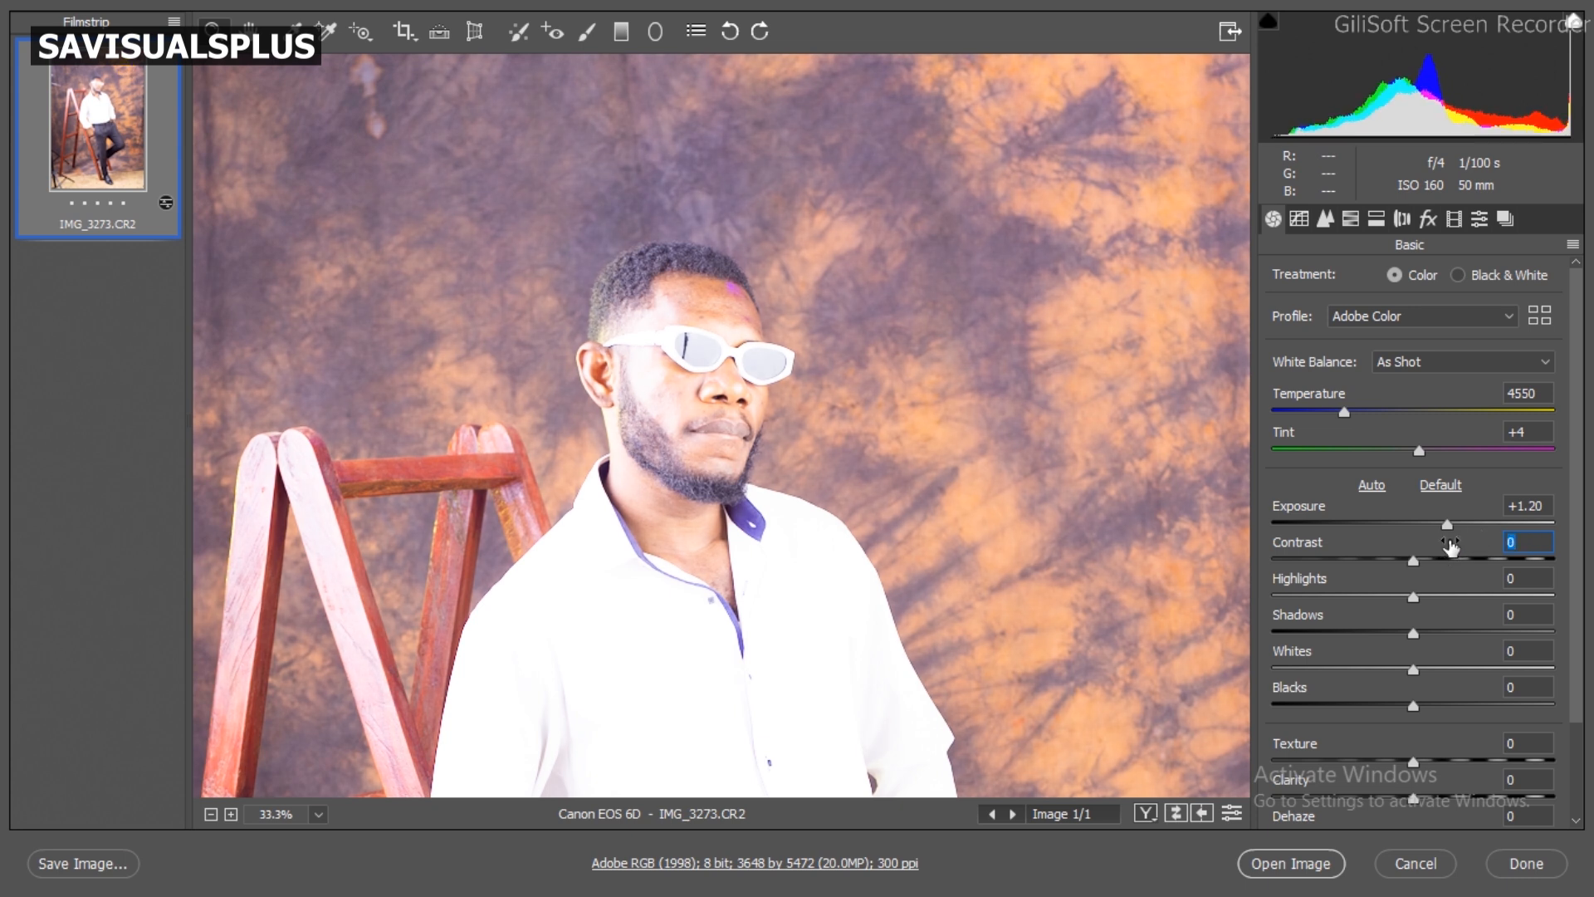
{"action": "left_click", "coordinate": [1441, 485]}
{"action": "left_click_drag", "start_coordinate": [1433, 526], "coordinate": [1400, 534]}
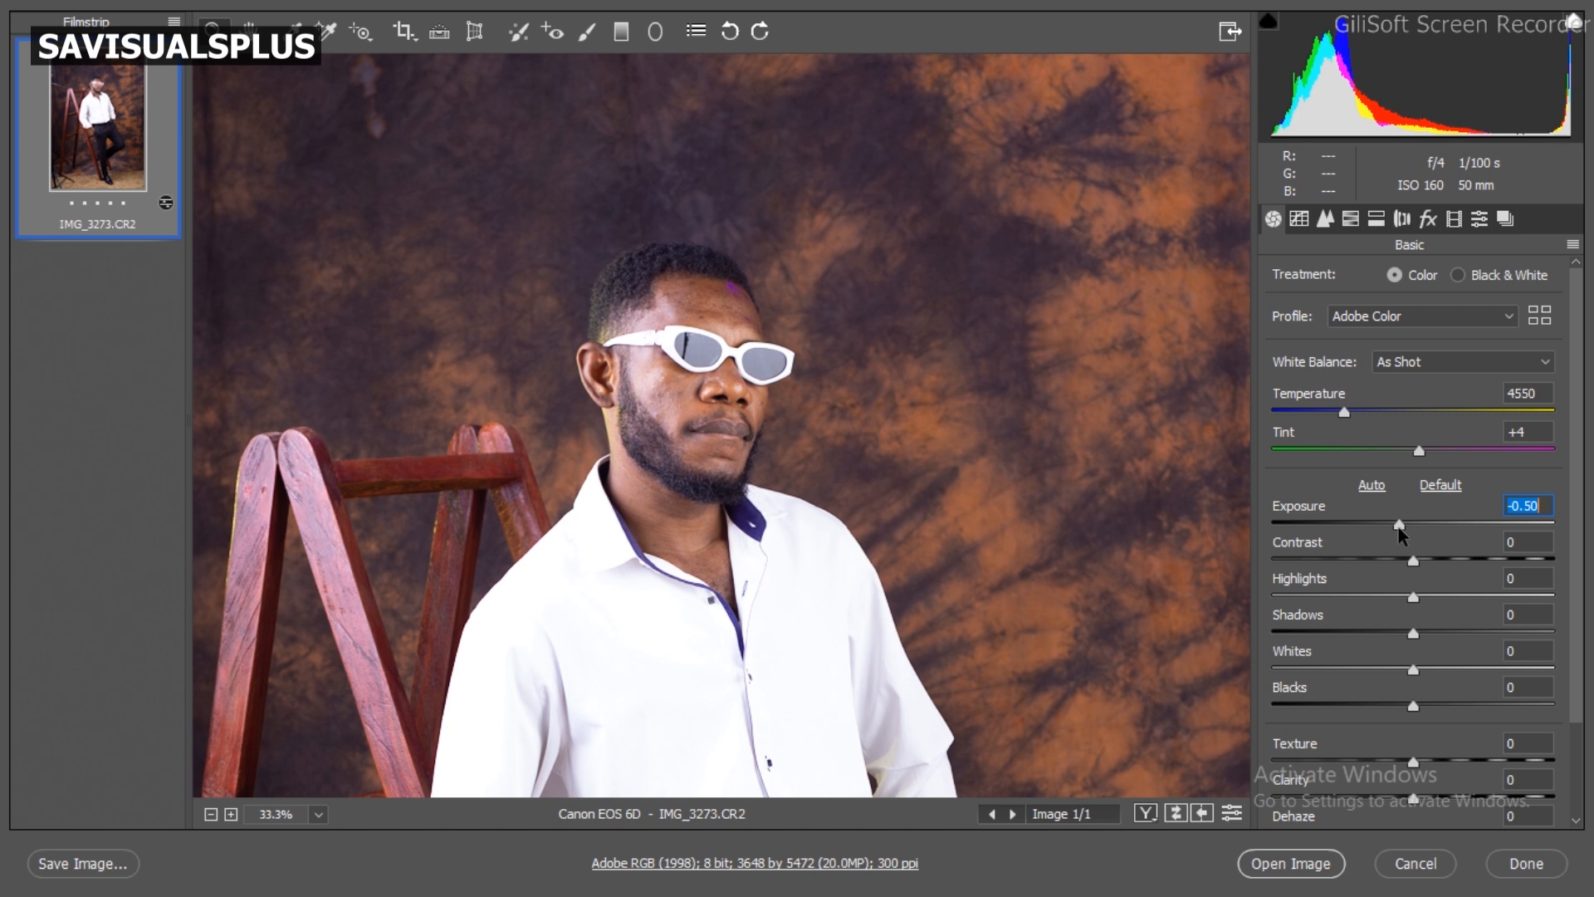
{"action": "left_click_drag", "start_coordinate": [1400, 529], "coordinate": [1394, 528]}
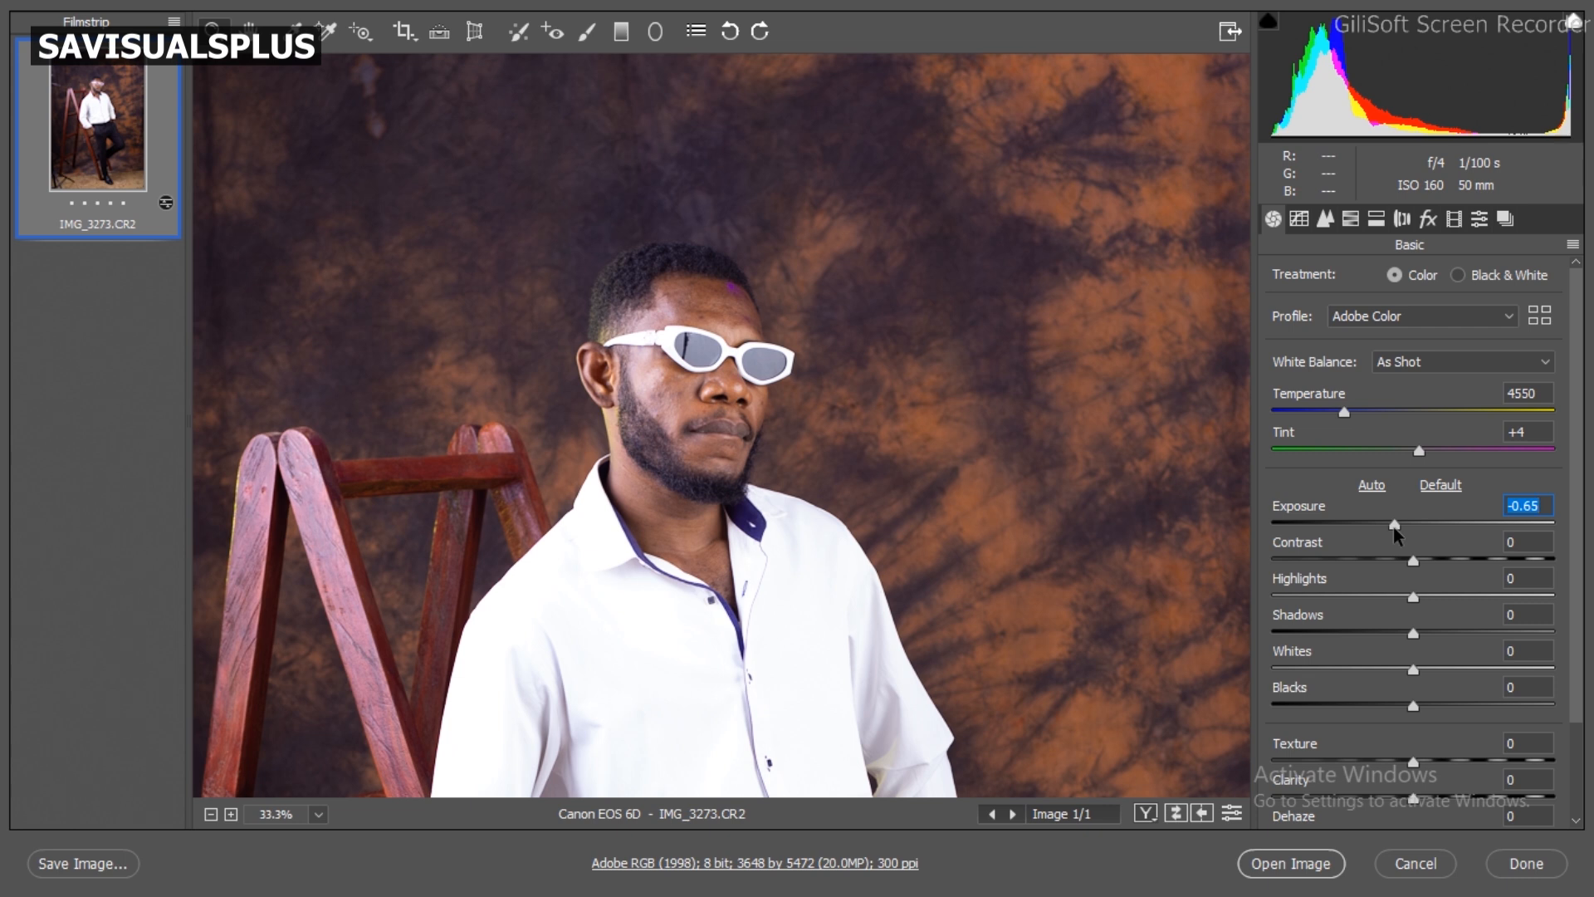
Step: Test strong and minimal Contrast on the portrait, and settle Contrast at +25
{"action": "left_click", "coordinate": [897, 559], "text": "alt"}
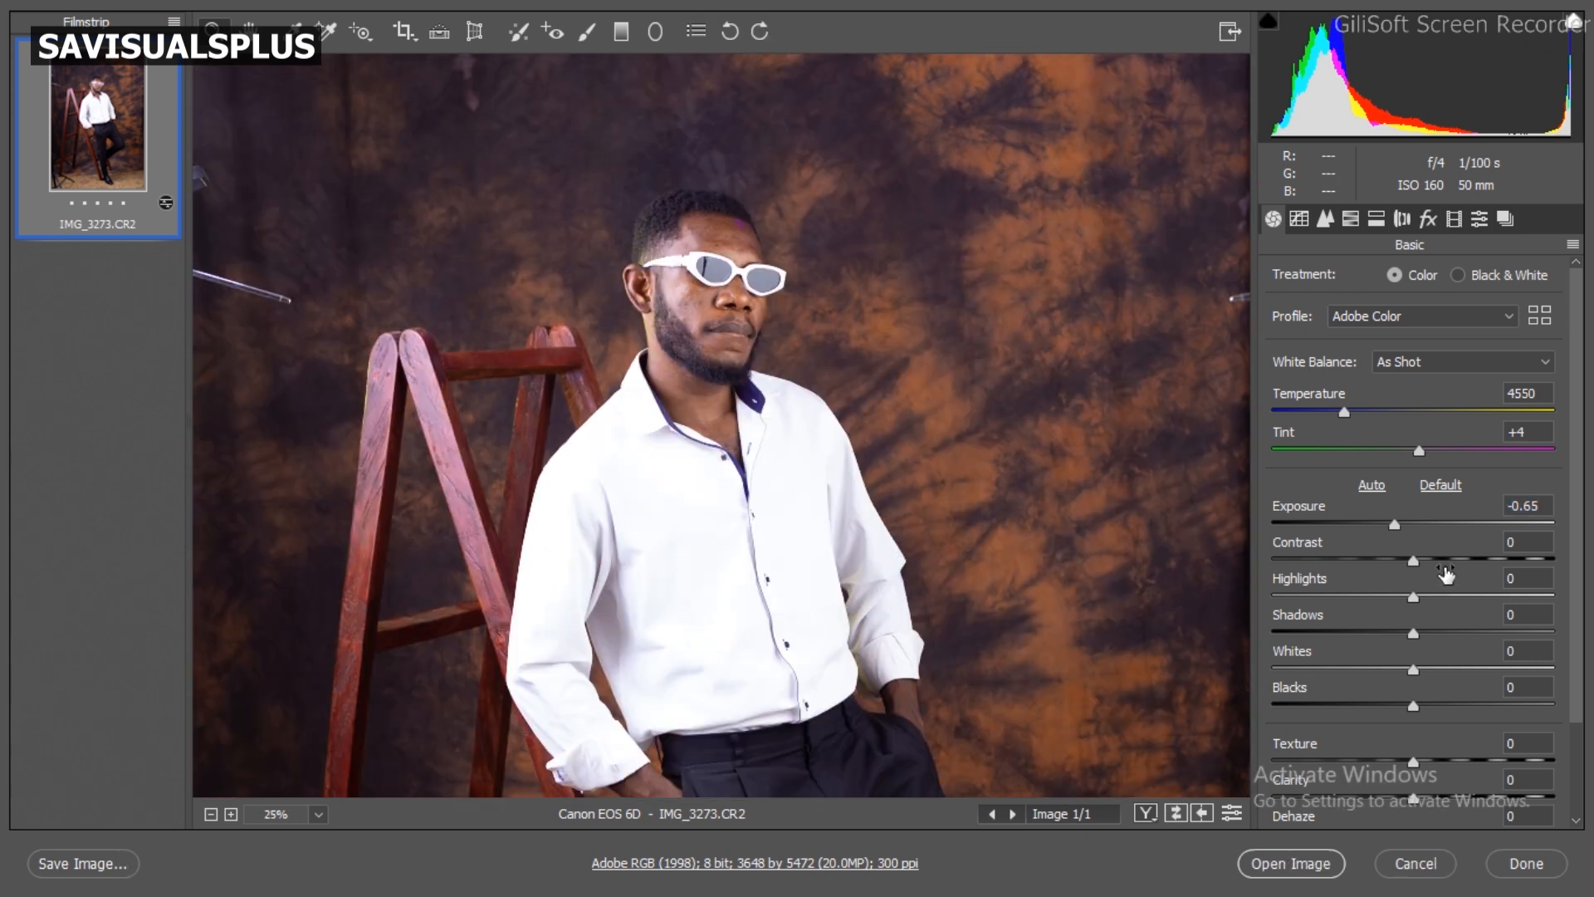
{"action": "left_click_drag", "start_coordinate": [1439, 561], "coordinate": [1496, 559]}
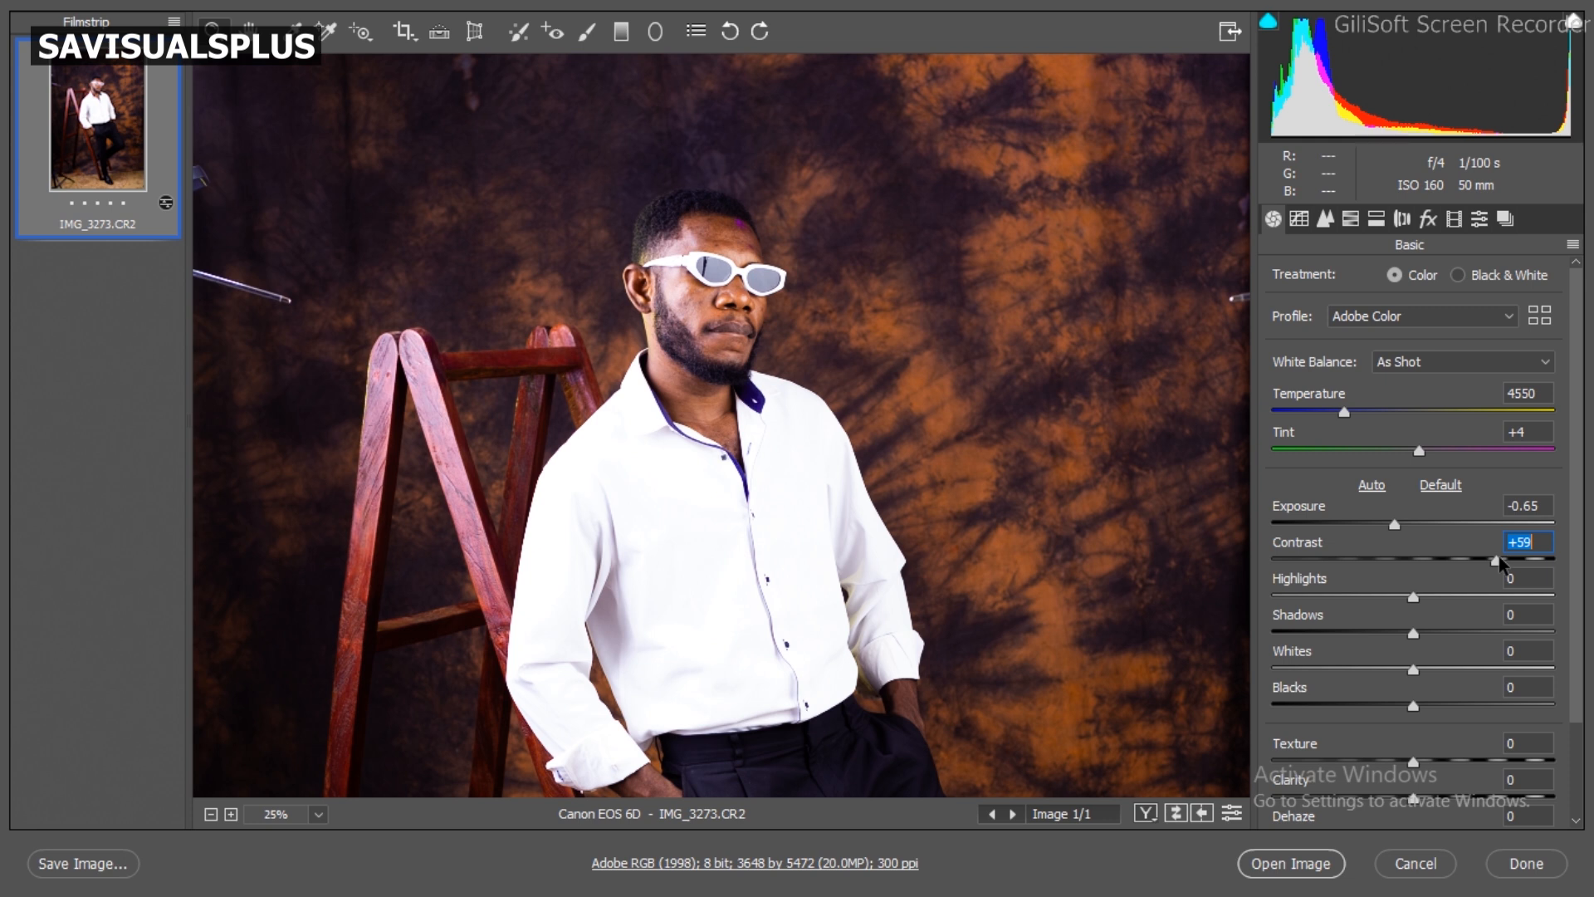
{"action": "left_click_drag", "start_coordinate": [1499, 559], "coordinate": [1277, 576]}
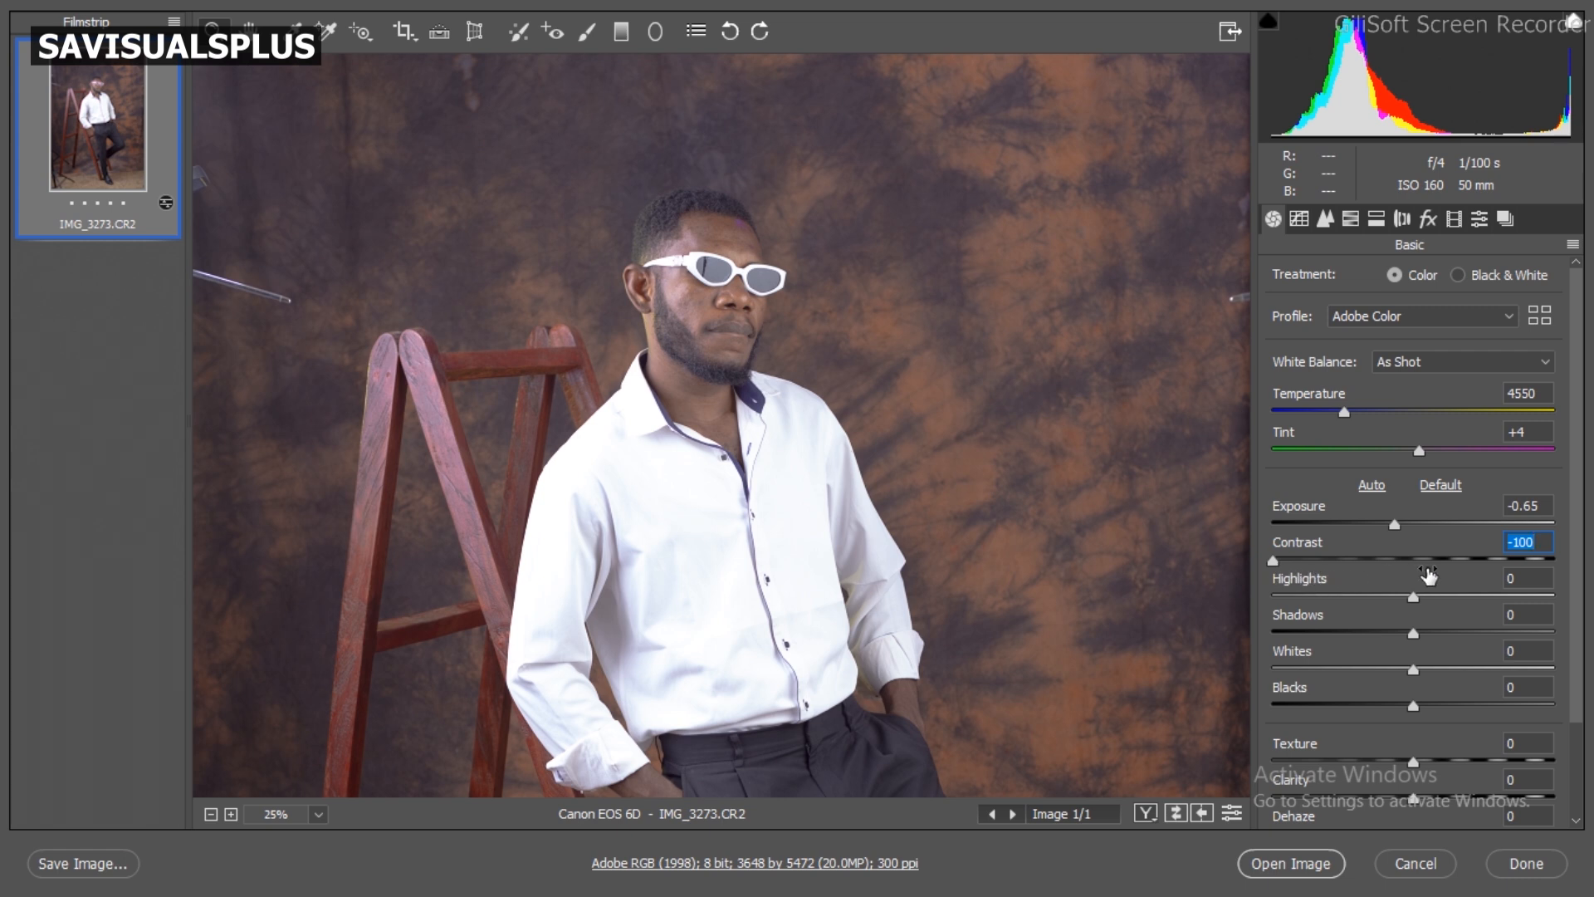
{"action": "left_click", "coordinate": [1428, 560]}
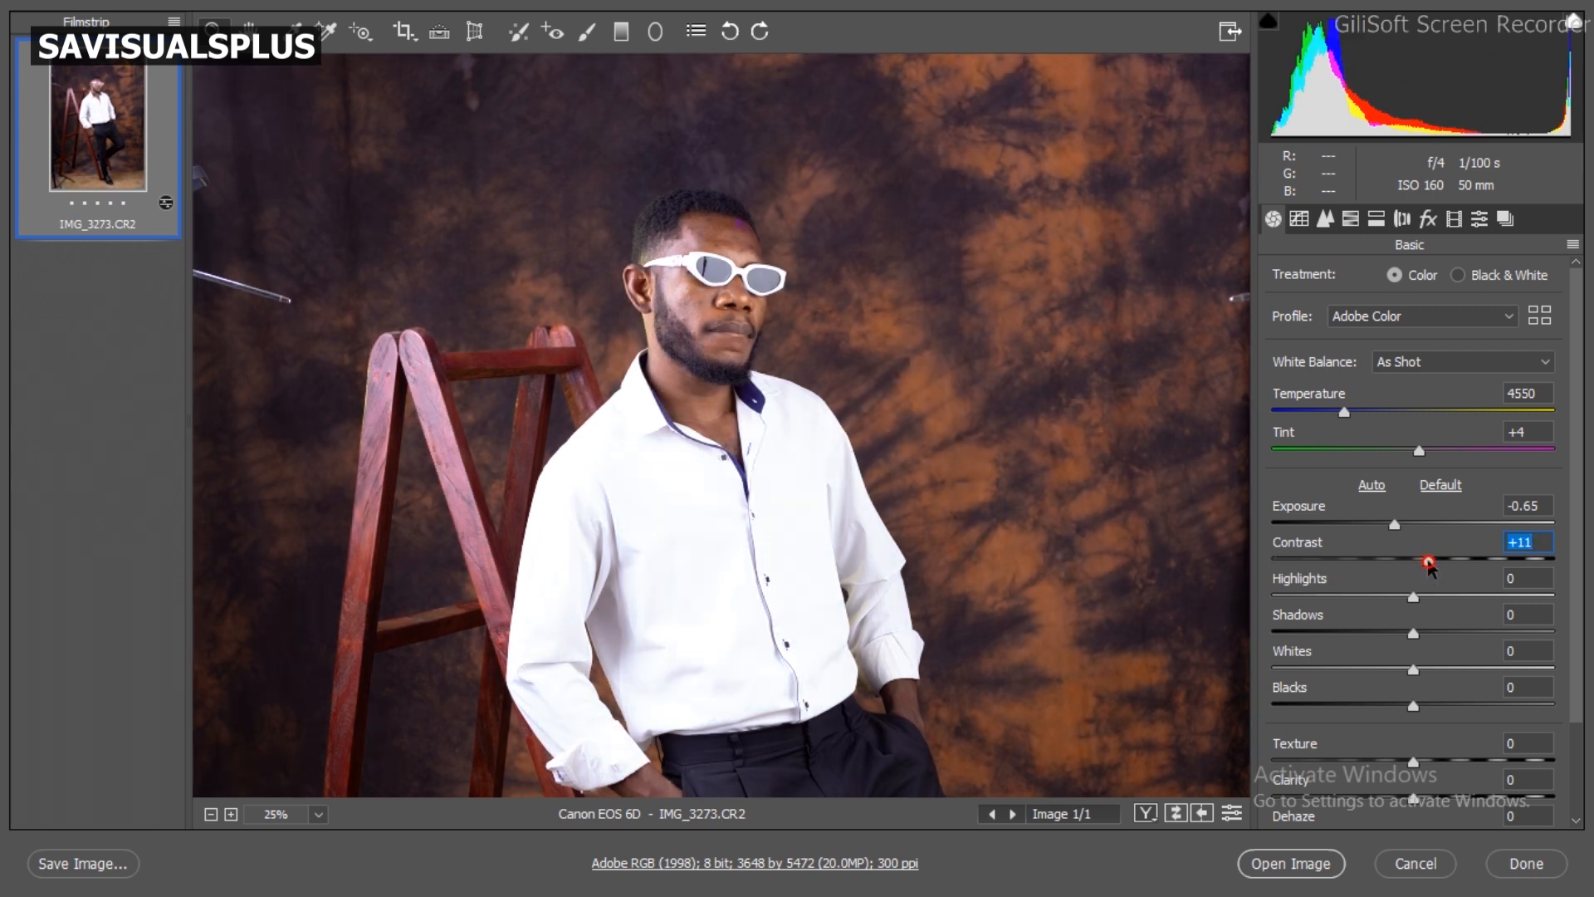
{"action": "left_click_drag", "start_coordinate": [1430, 562], "coordinate": [1449, 562]}
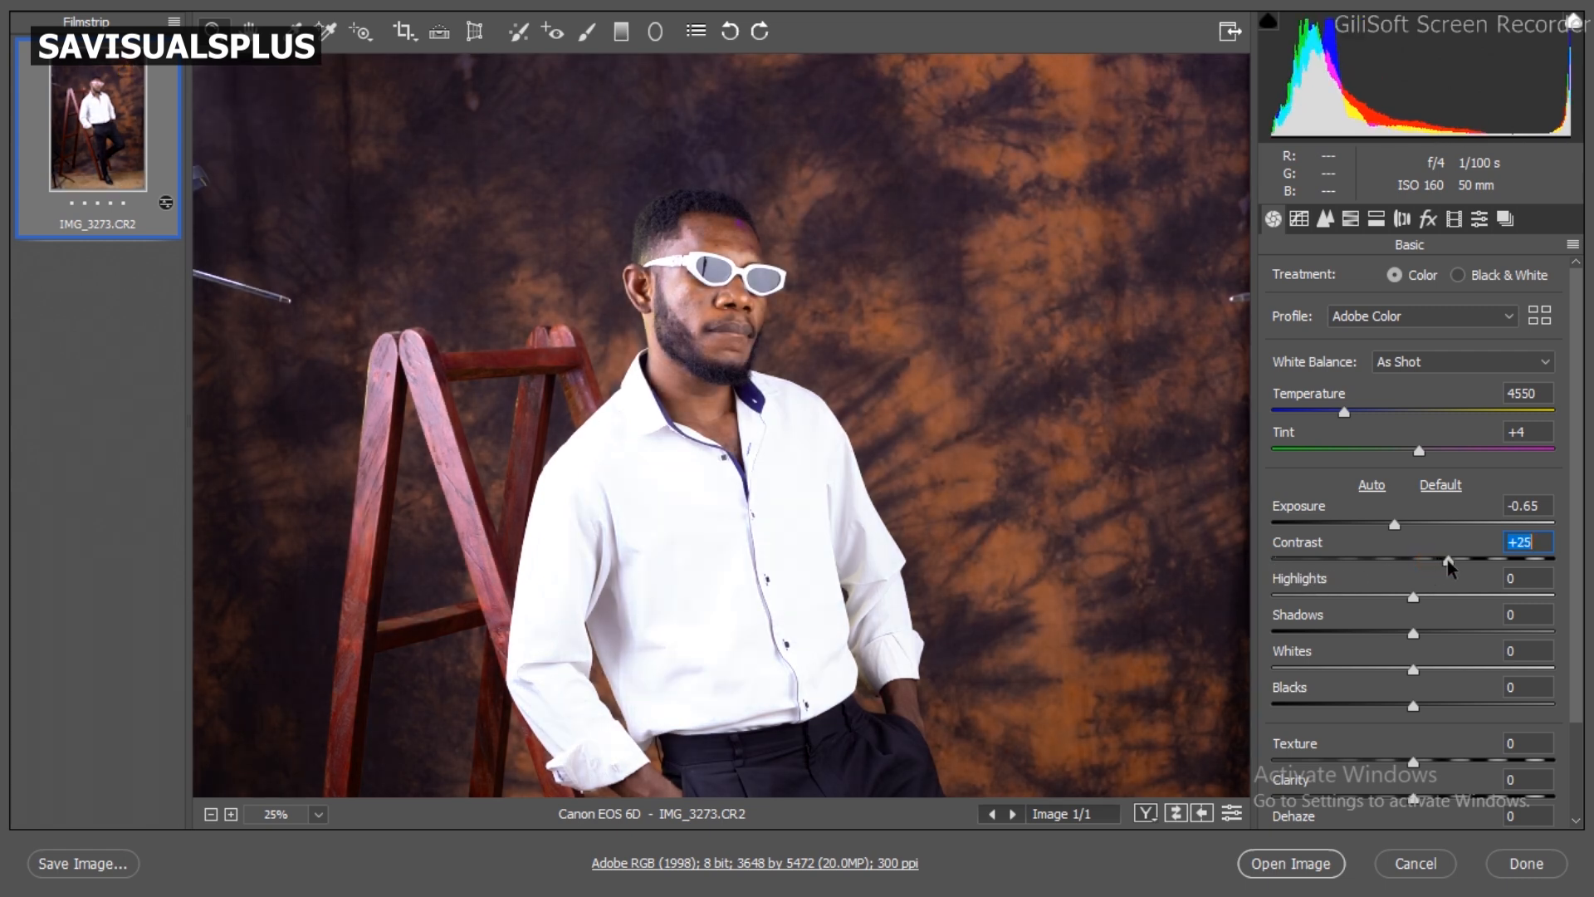
{"action": "type", "text": "25"}
{"action": "key", "text": "Tab"}
Step: Reduce the portrait's Highlights to -30
{"action": "mouse_move", "coordinate": [1413, 597]}
{"action": "left_mouse_down"}
{"action": "mouse_move", "coordinate": [1537, 599]}
{"action": "mouse_move", "coordinate": [1323, 606]}
{"action": "mouse_move", "coordinate": [1396, 597]}
{"action": "mouse_move", "coordinate": [1381, 595]}
{"action": "left_mouse_up"}
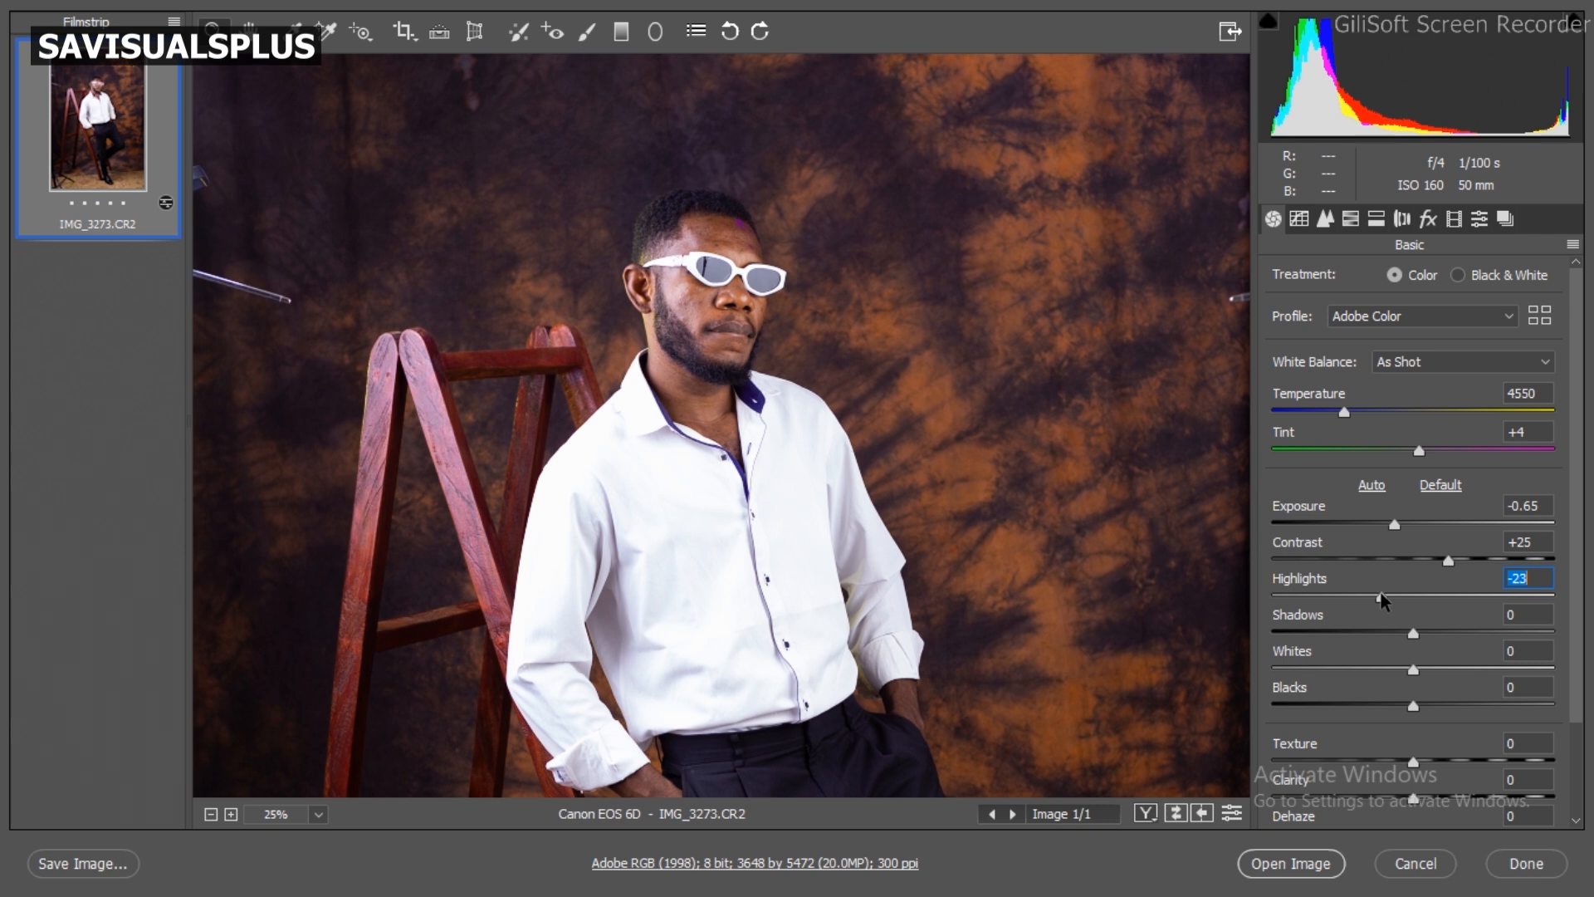
{"action": "left_click_drag", "start_coordinate": [1381, 596], "coordinate": [1371, 597]}
{"action": "type", "text": "-"}
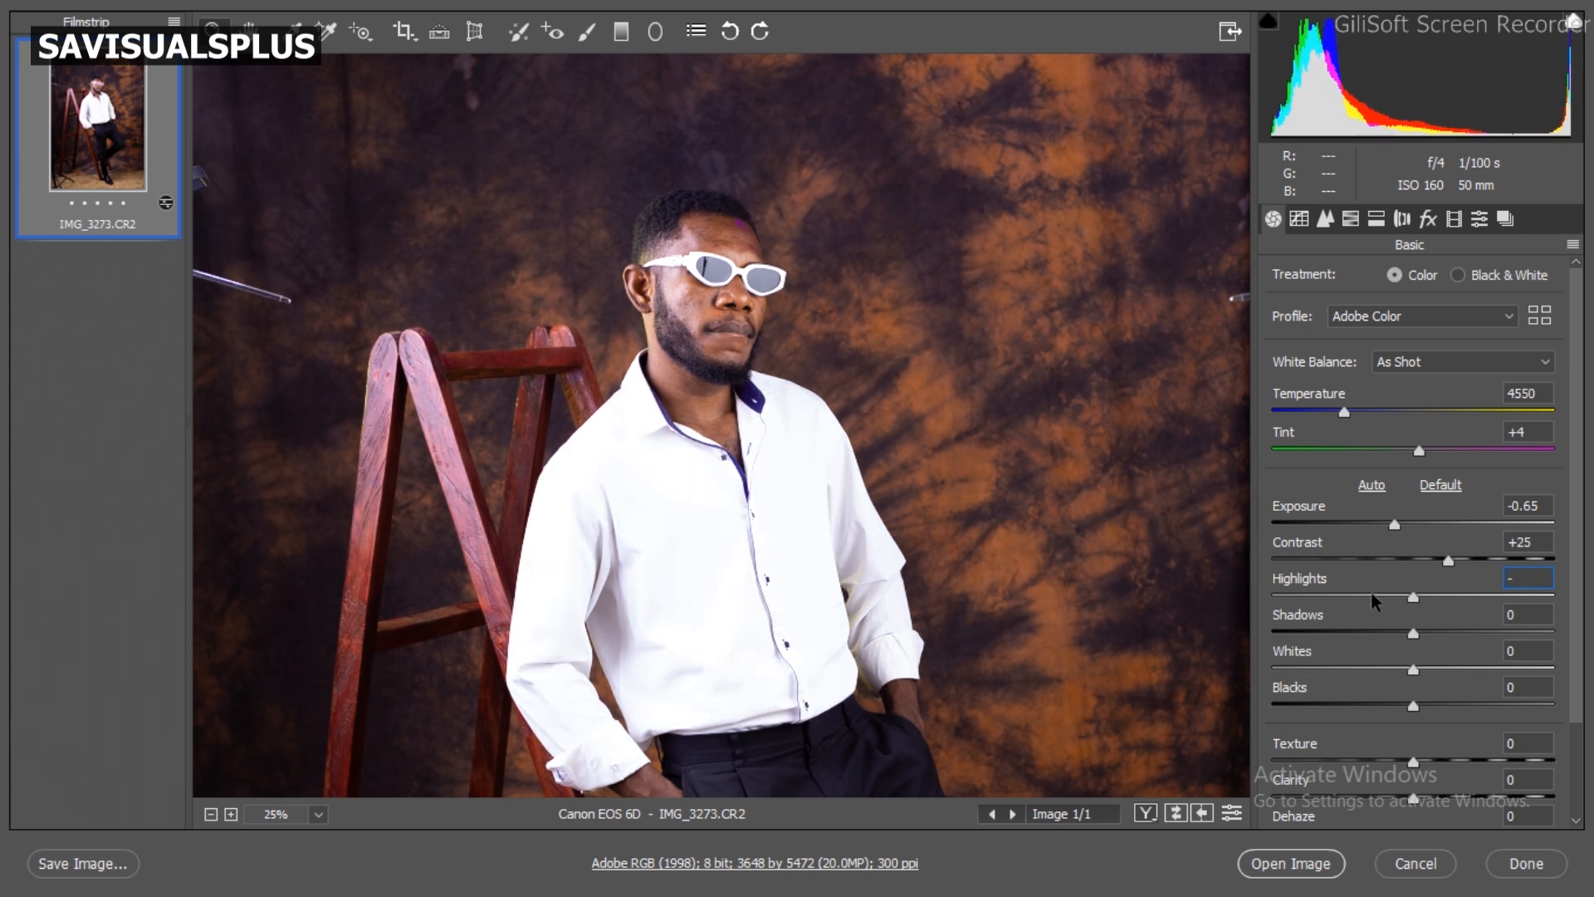
{"action": "type", "text": "30"}
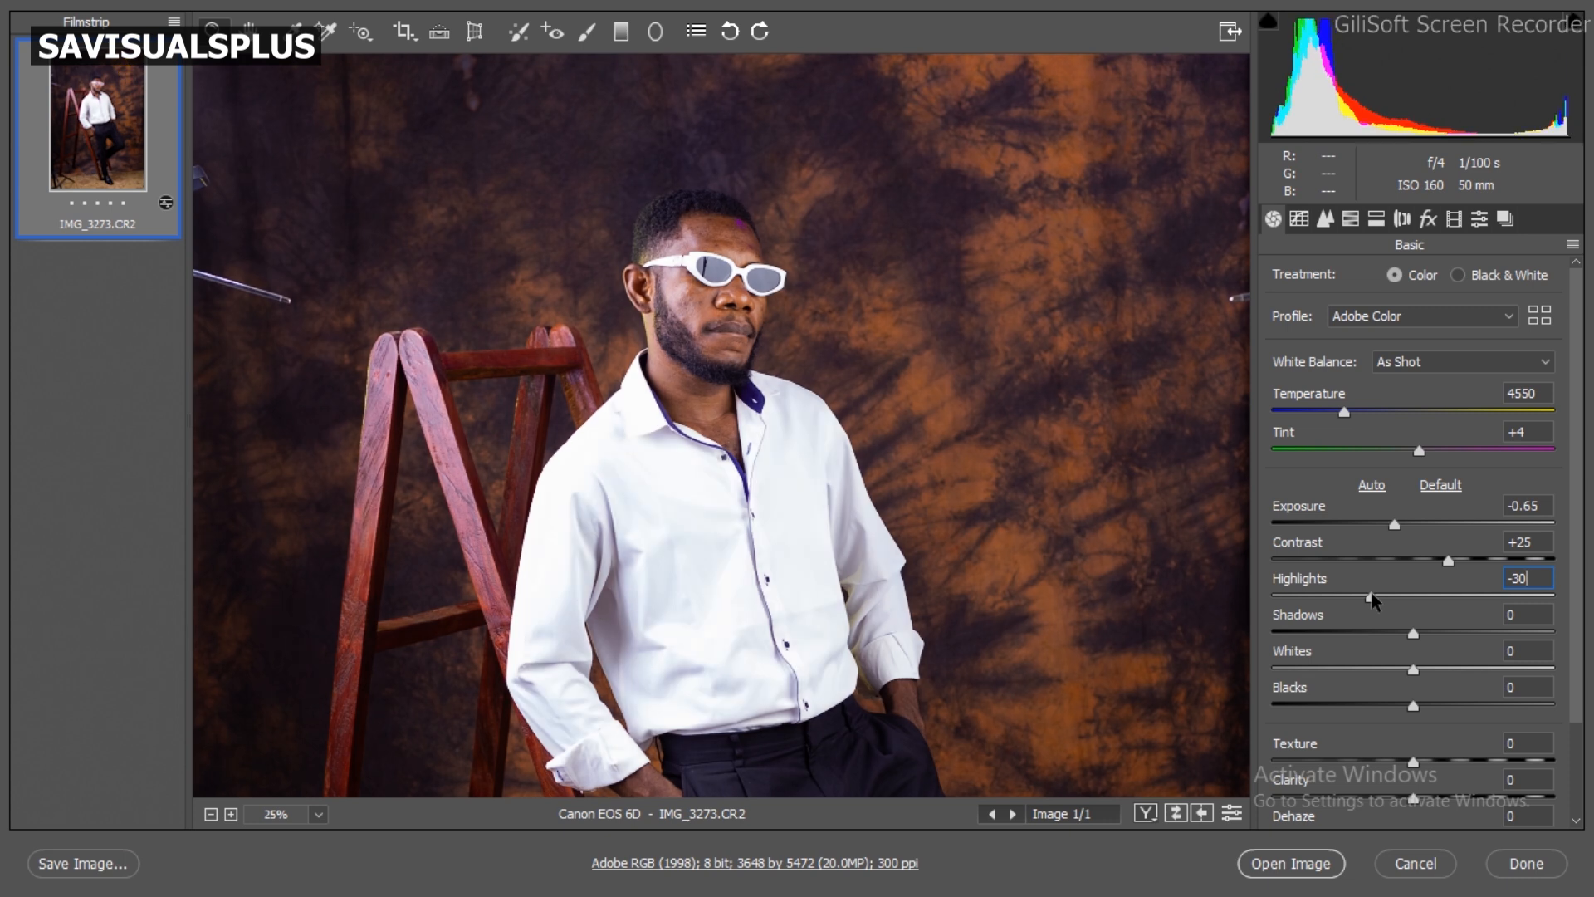
Step: Try darkening the Shadows and reset them to 0
{"action": "left_click_drag", "start_coordinate": [1377, 631], "coordinate": [1315, 649]}
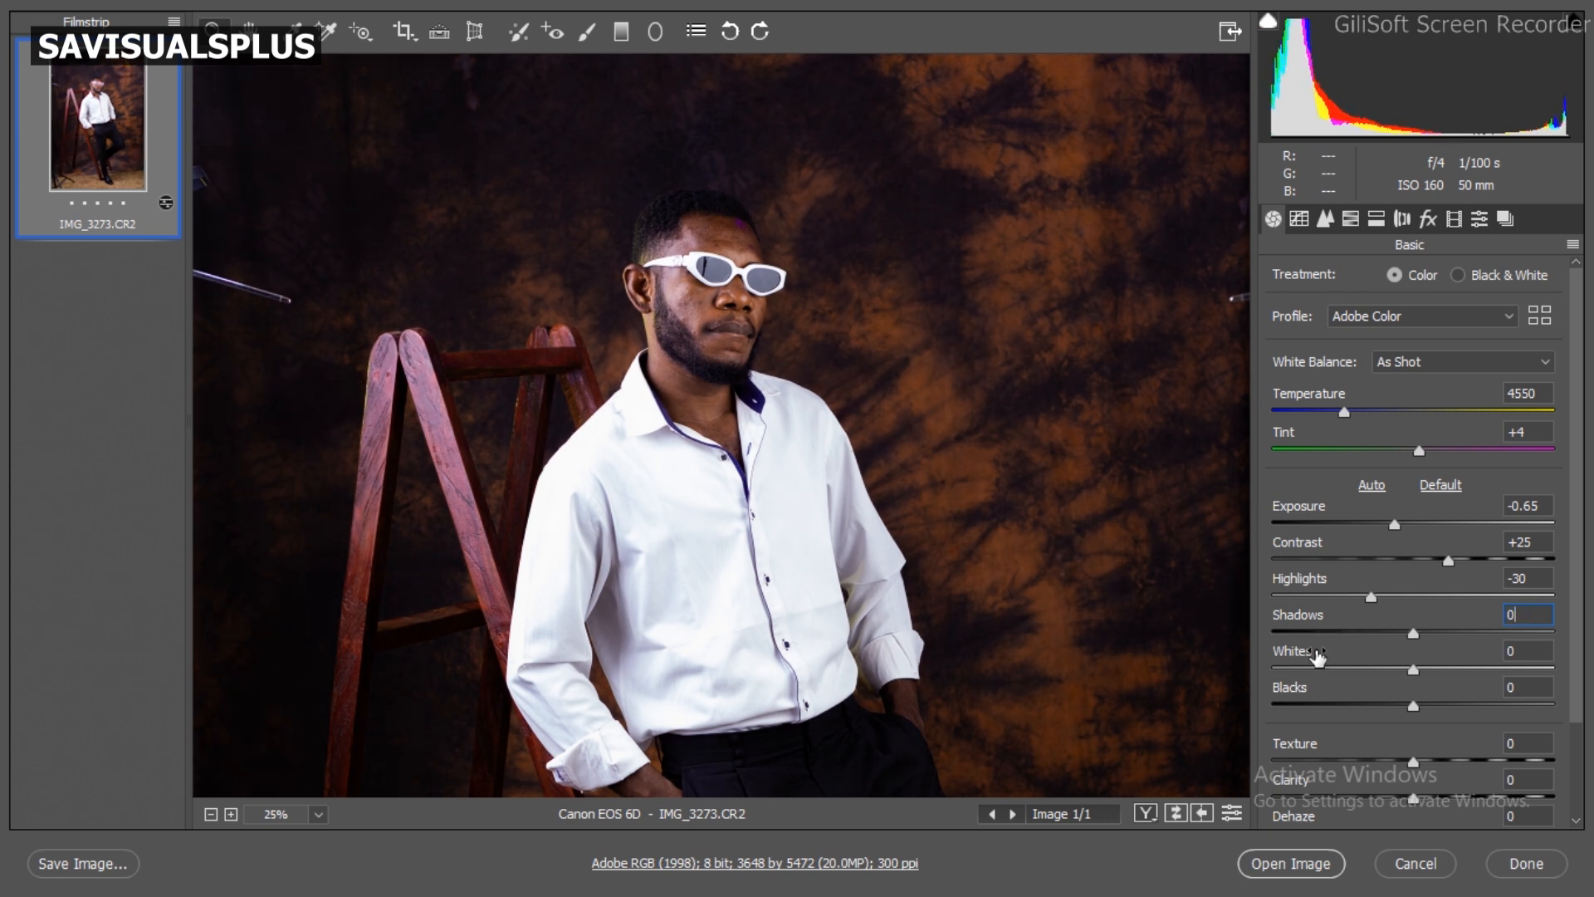
{"action": "double_click", "coordinate": [1315, 649]}
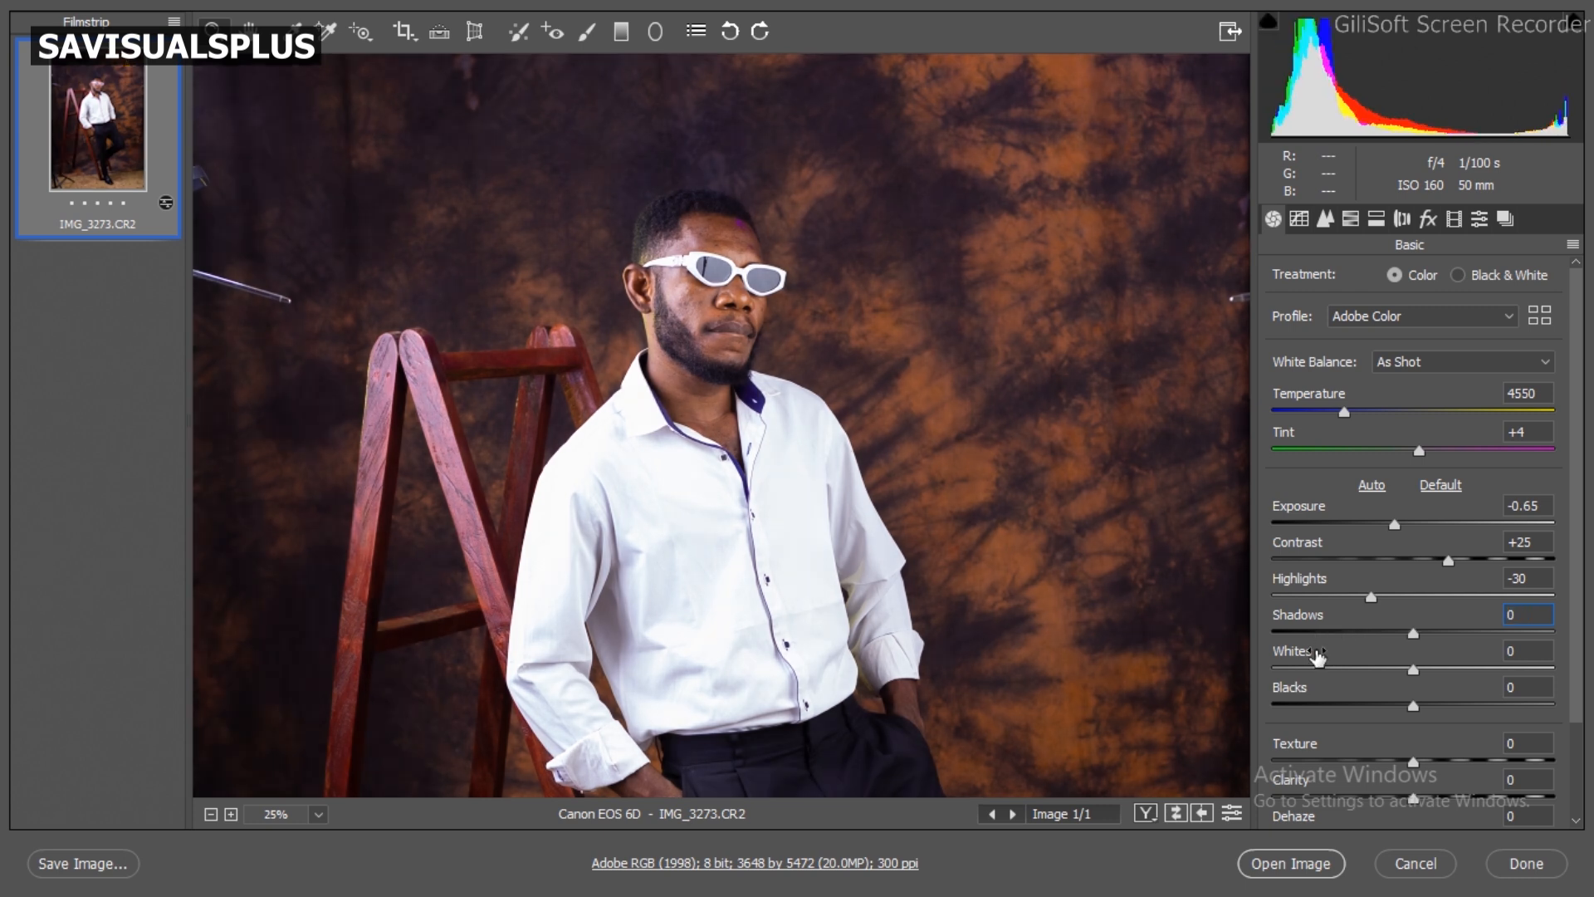
Step: Compare low and high Whites values on the shirt, and bring Whites down to -100
{"action": "left_click", "coordinate": [1363, 669]}
{"action": "left_click_drag", "start_coordinate": [1363, 669], "coordinate": [1259, 669]}
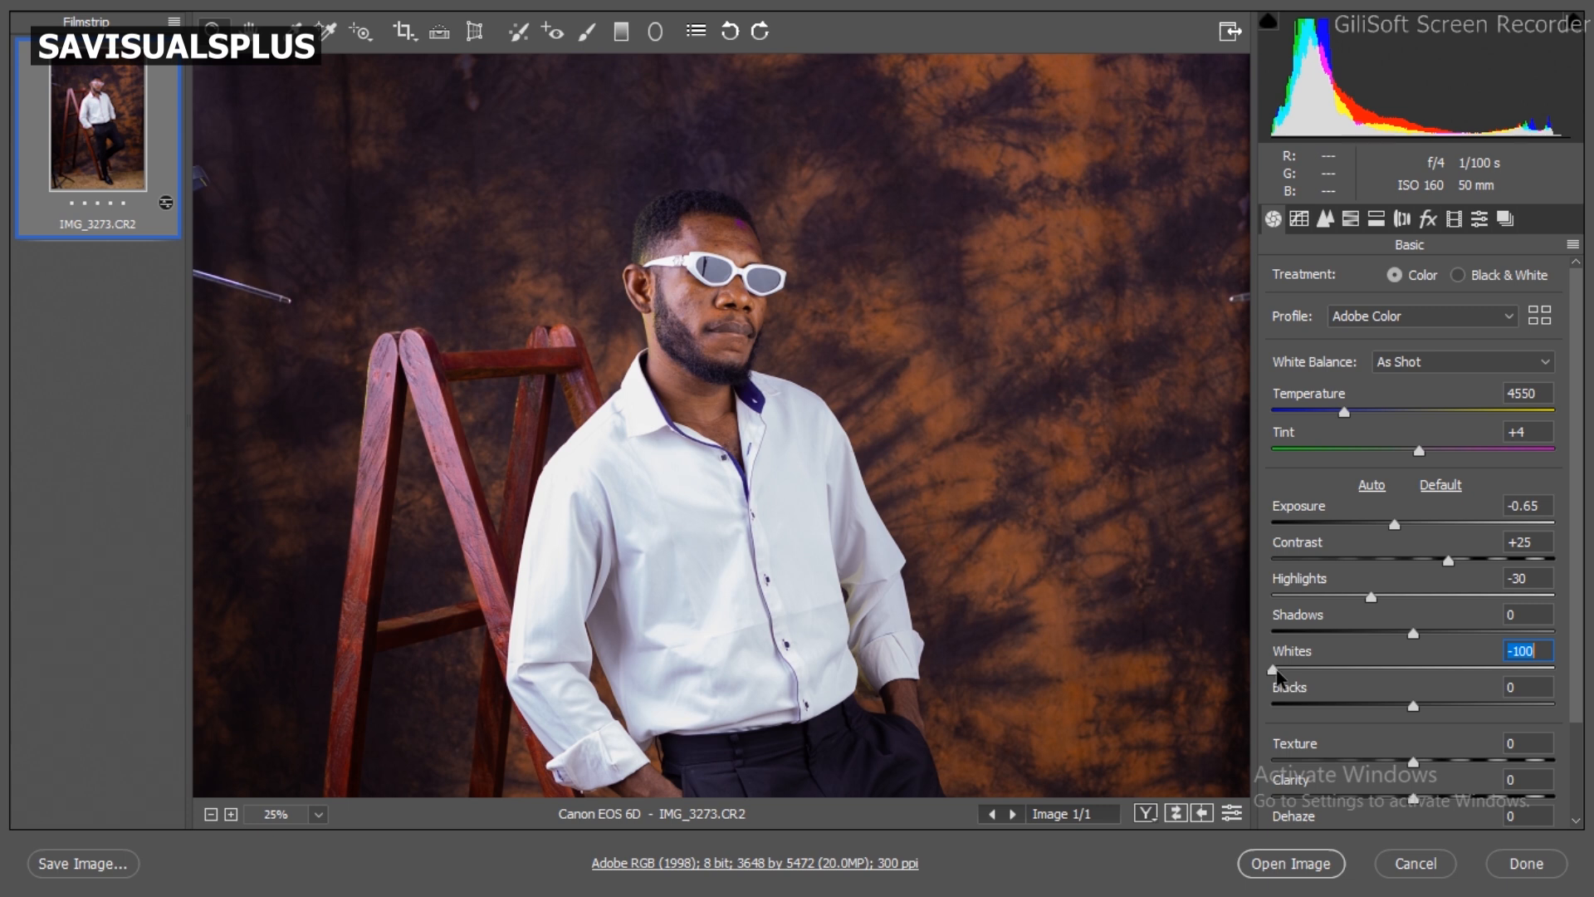
{"action": "left_click_drag", "start_coordinate": [1274, 671], "coordinate": [1512, 673]}
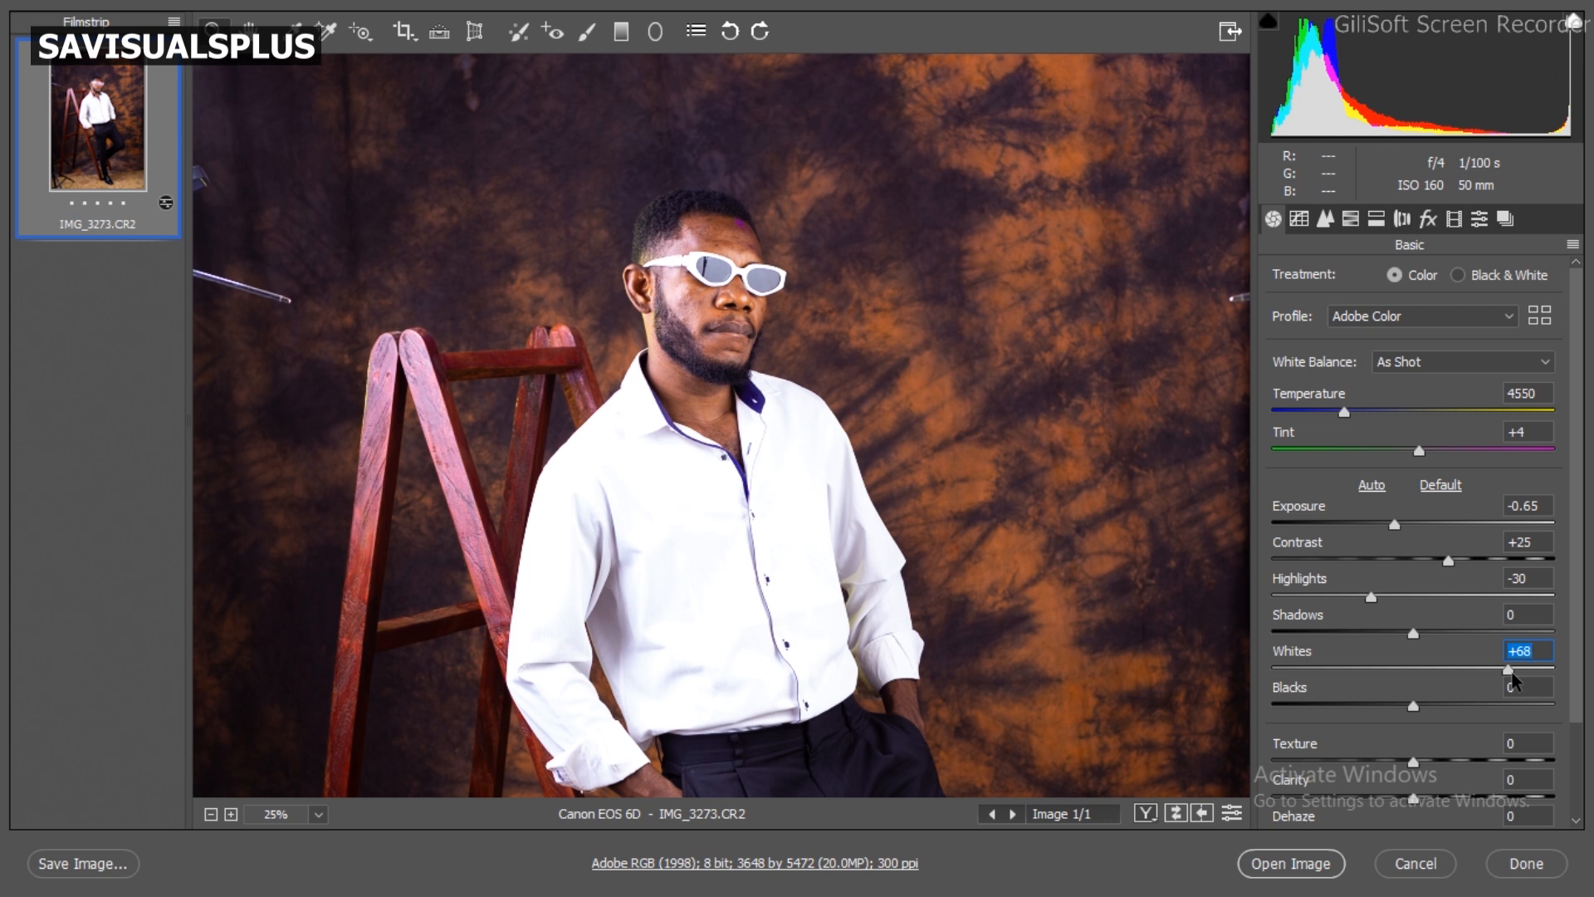
{"action": "left_click", "coordinate": [1383, 669]}
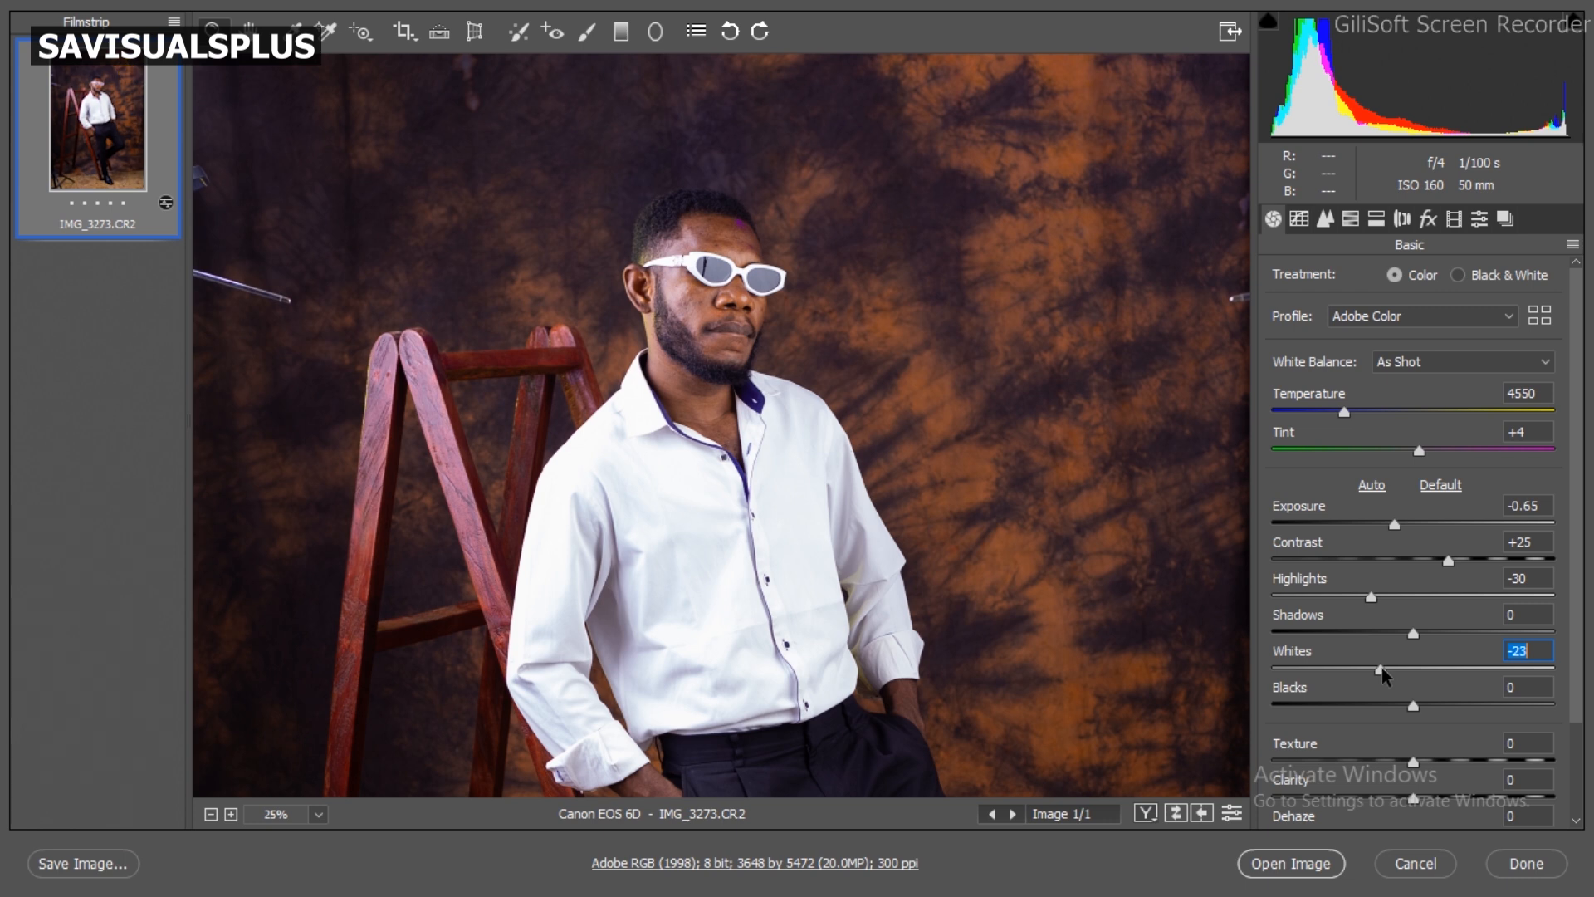
{"action": "left_click_drag", "start_coordinate": [1383, 671], "coordinate": [1270, 670]}
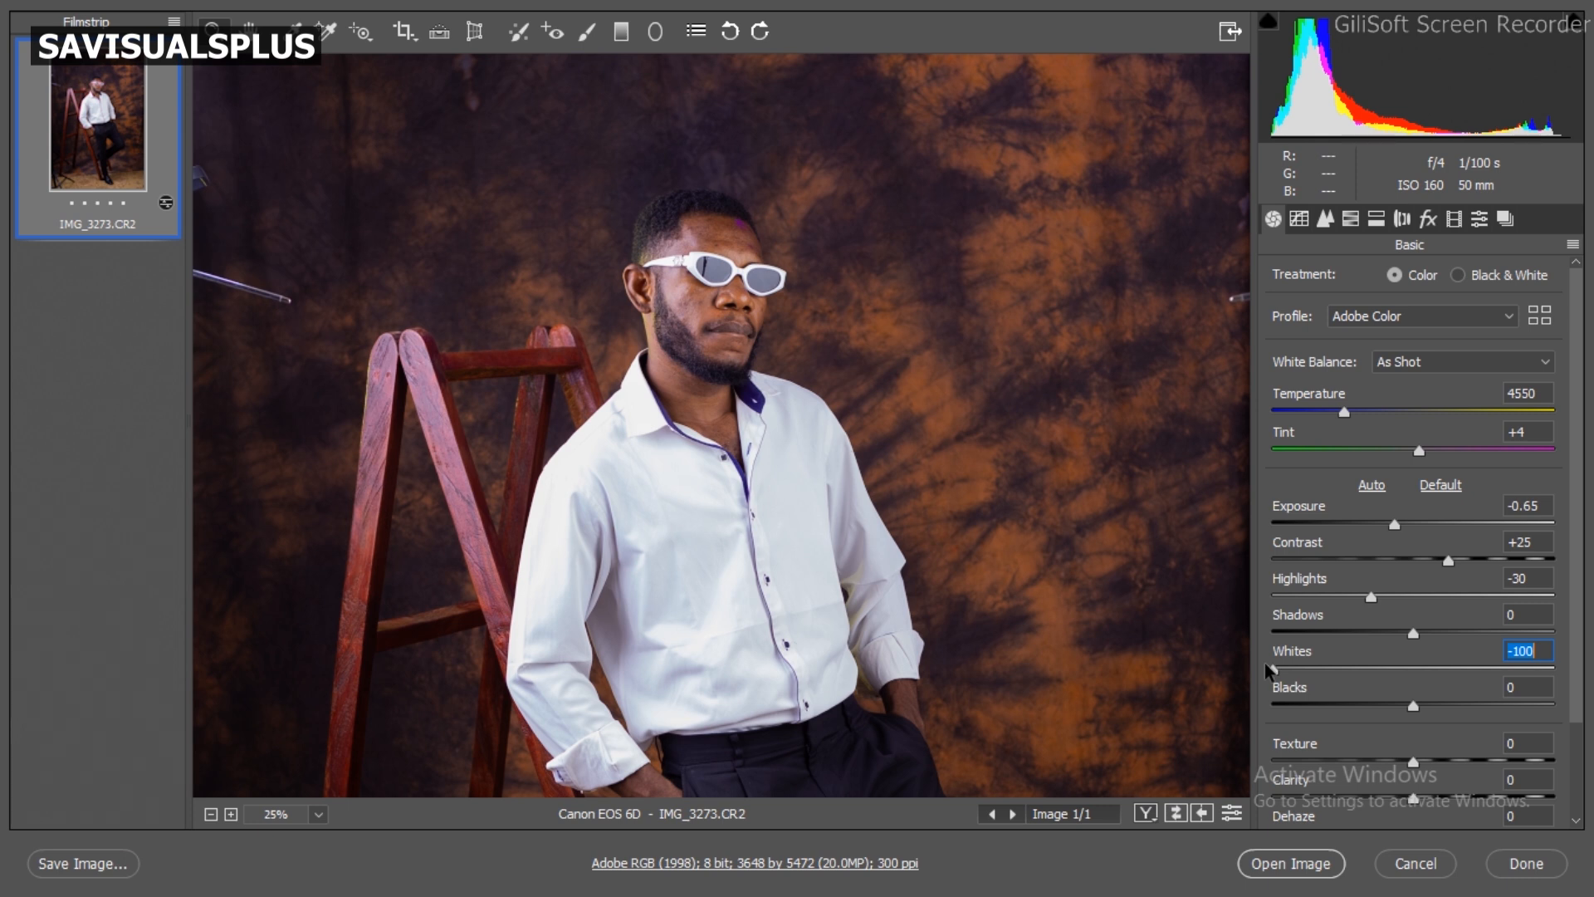
Step: Test lighter and stronger negative Blacks values on the portrait, and set Blacks to -35
{"action": "left_click", "coordinate": [1387, 704]}
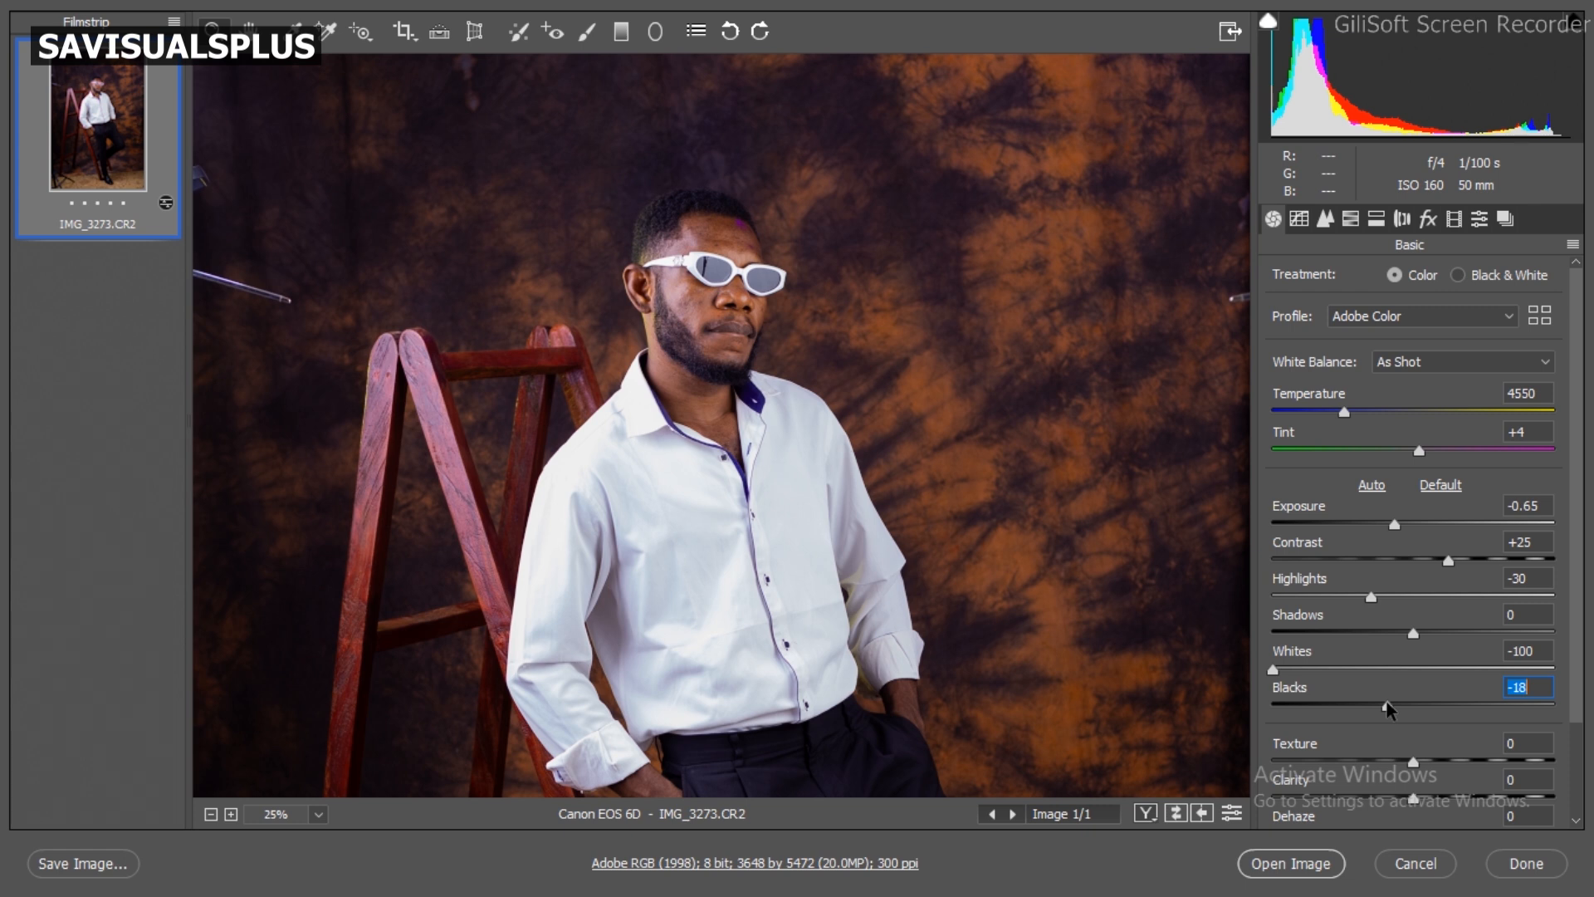
{"action": "left_click", "coordinate": [1017, 570], "text": "alt"}
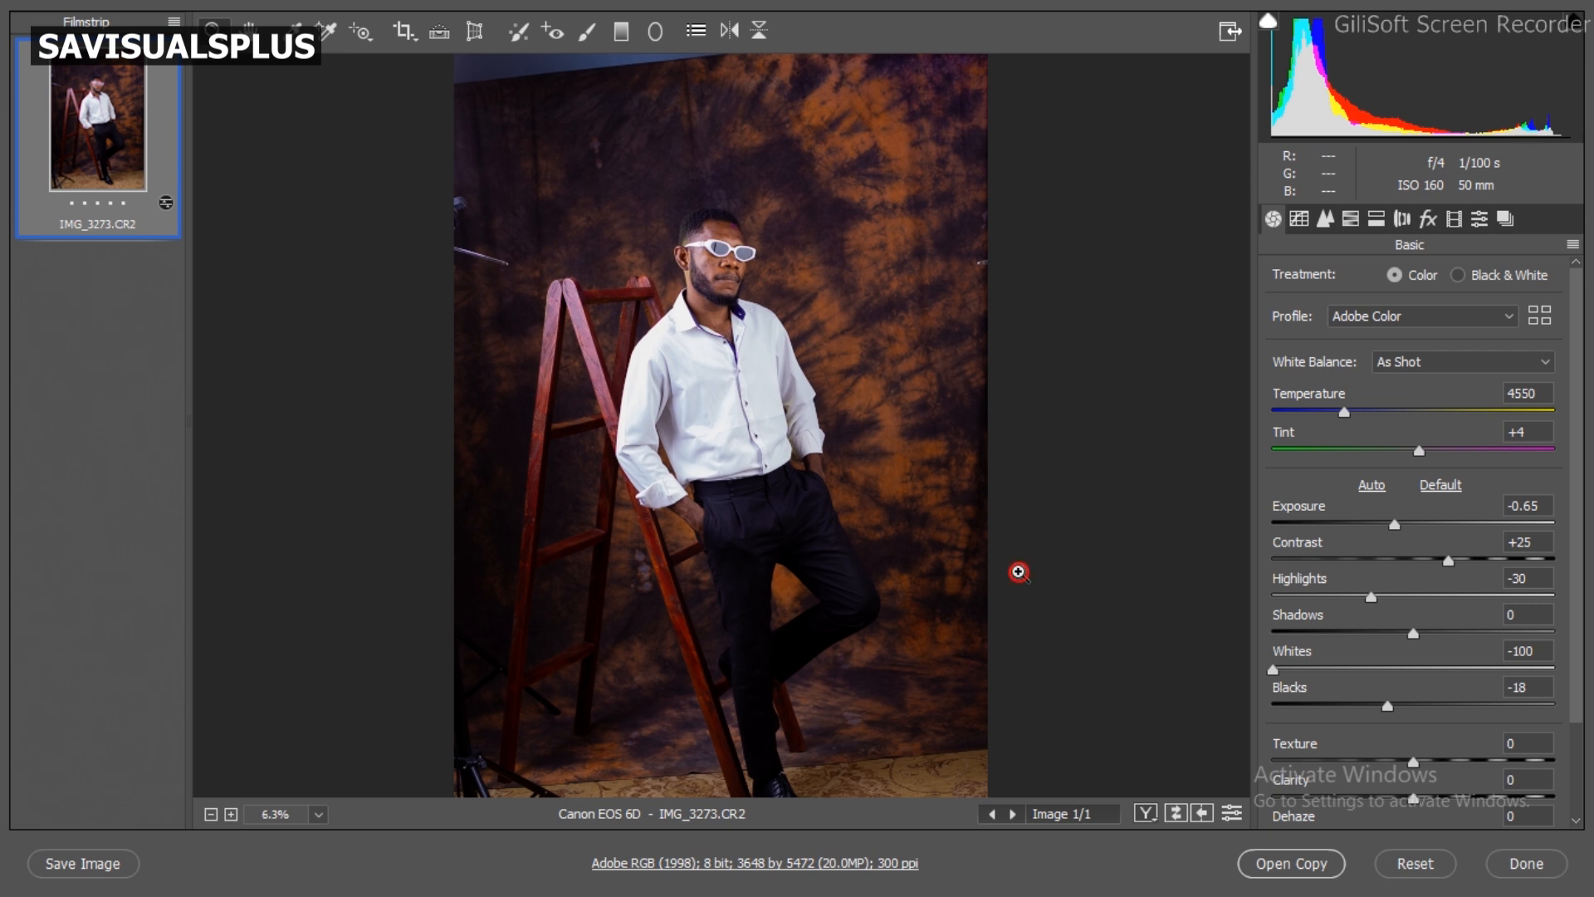
{"action": "left_click", "coordinate": [1017, 570], "text": "alt"}
{"action": "left_click", "coordinate": [1319, 704]}
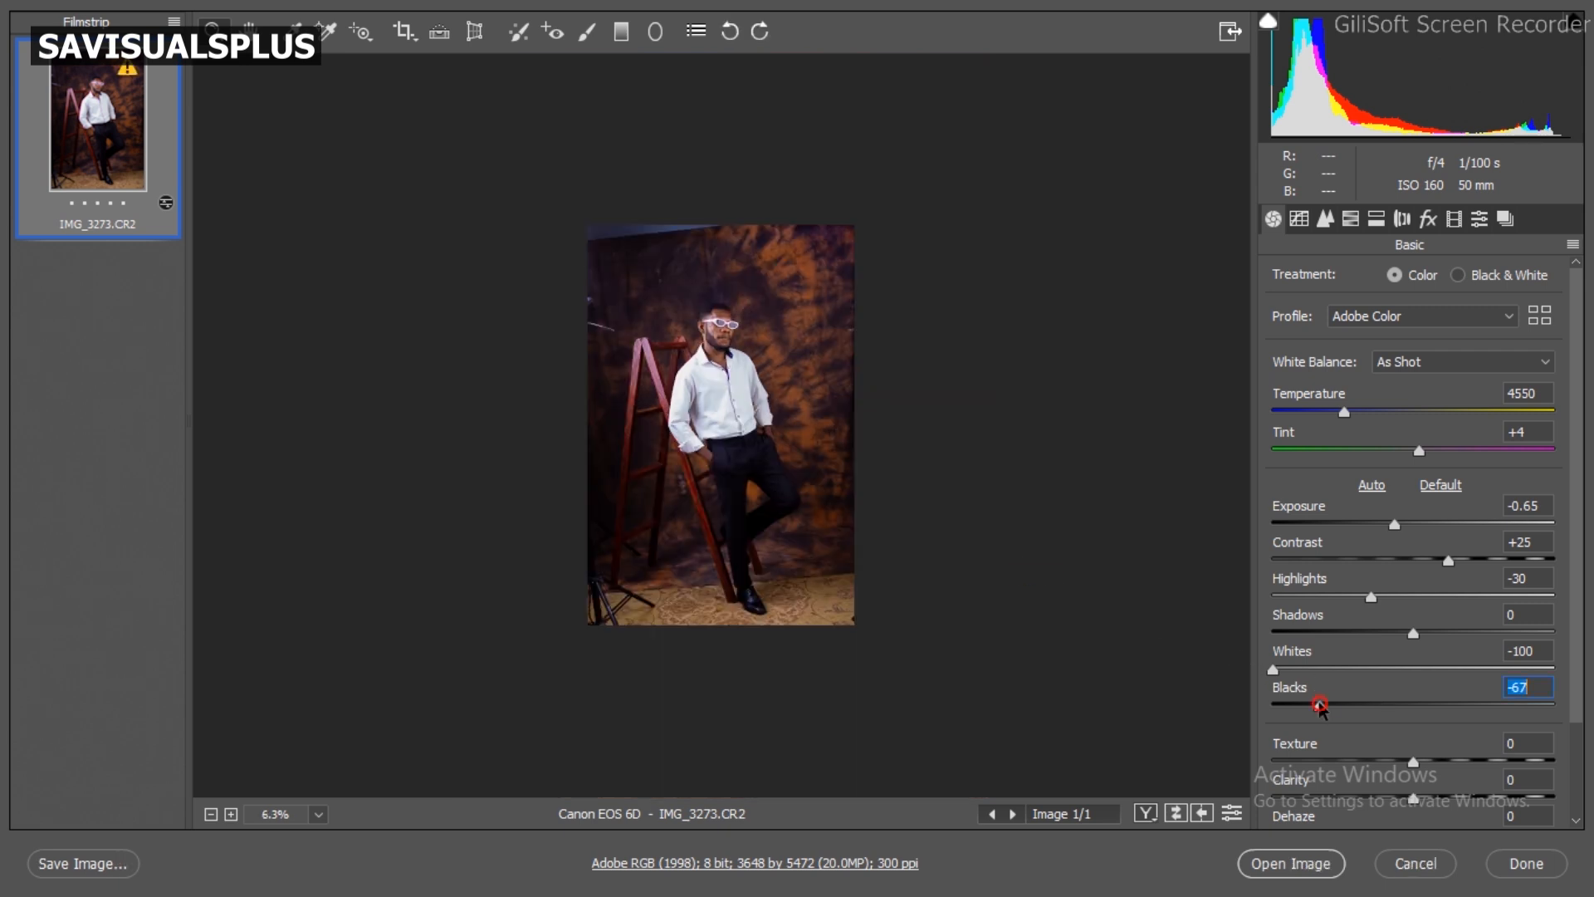
{"action": "left_click_drag", "start_coordinate": [1319, 704], "coordinate": [1386, 706]}
{"action": "left_click_drag", "start_coordinate": [1381, 707], "coordinate": [1370, 707]}
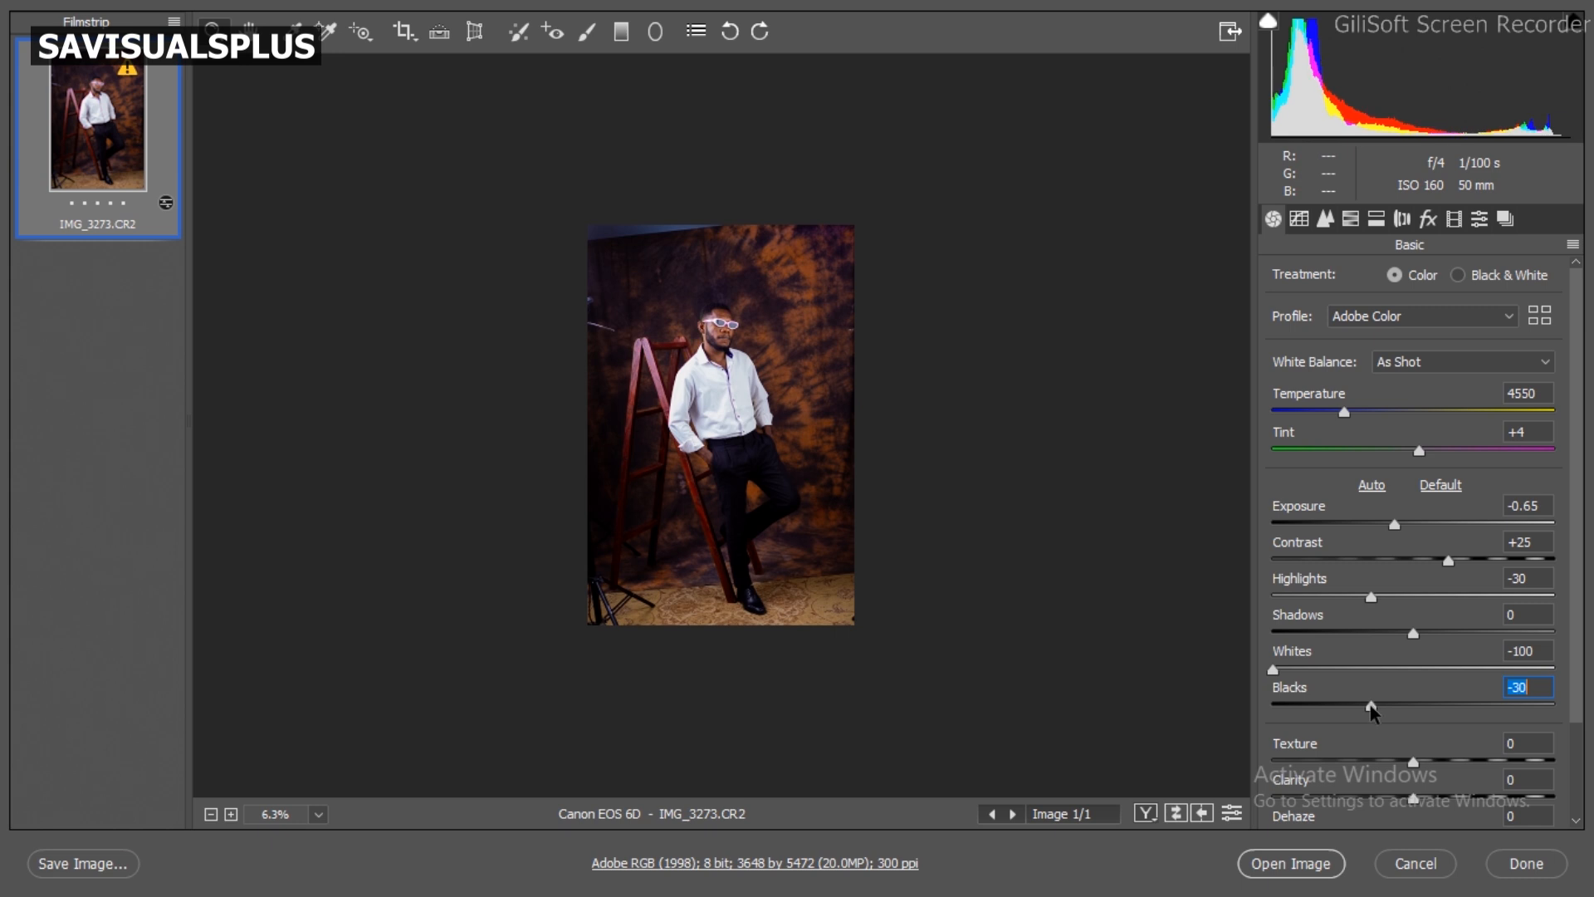
{"action": "type", "text": "-35"}
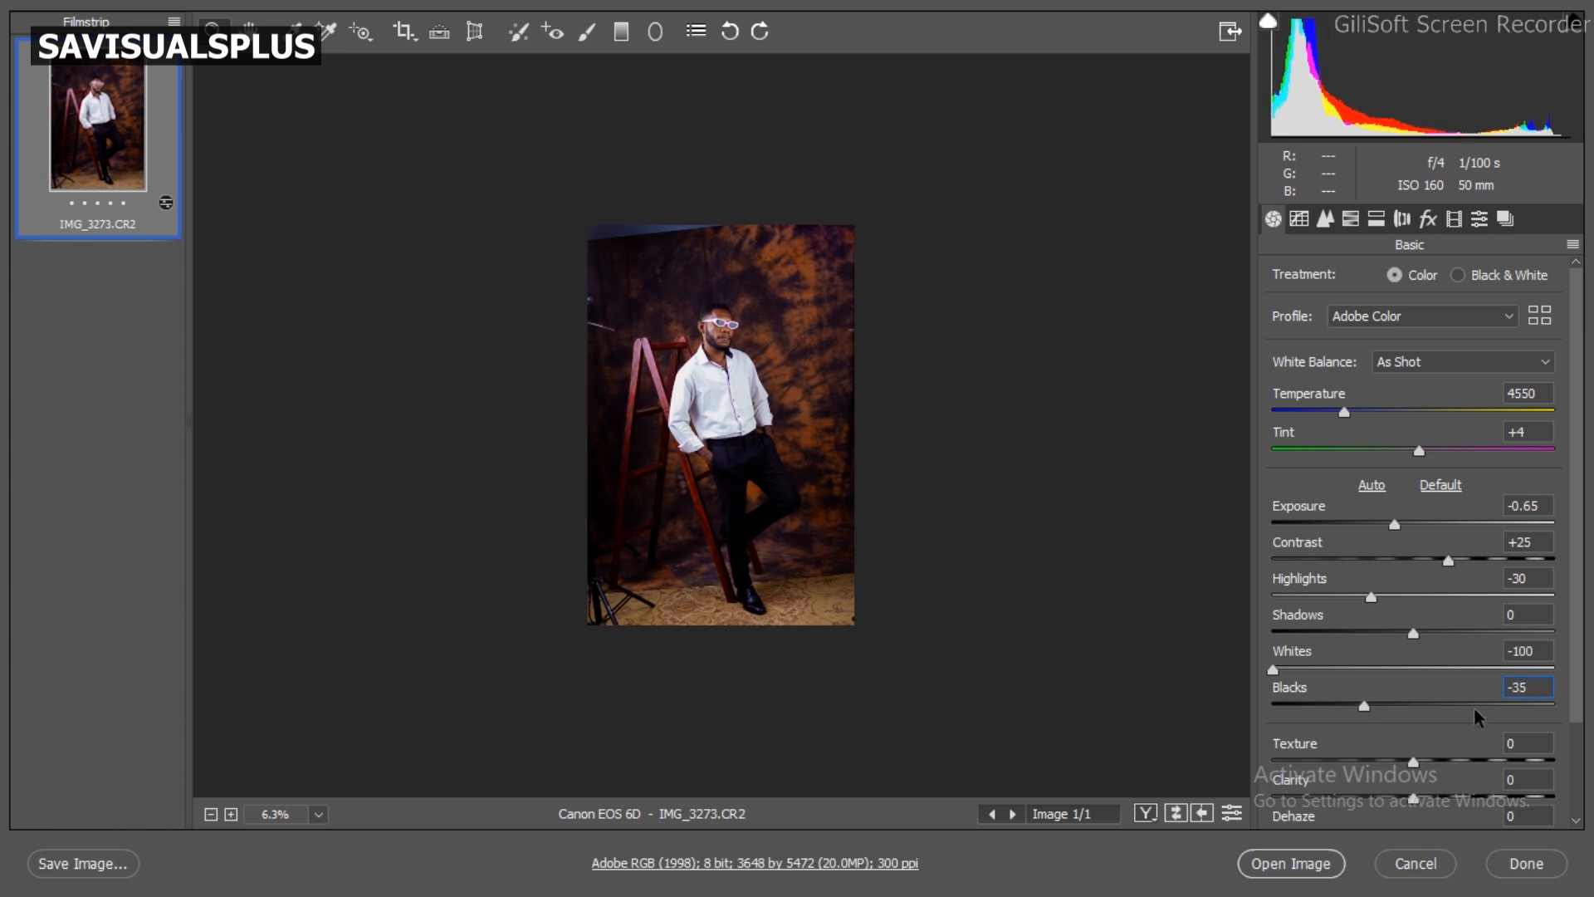
{"action": "left_click", "coordinate": [771, 378]}
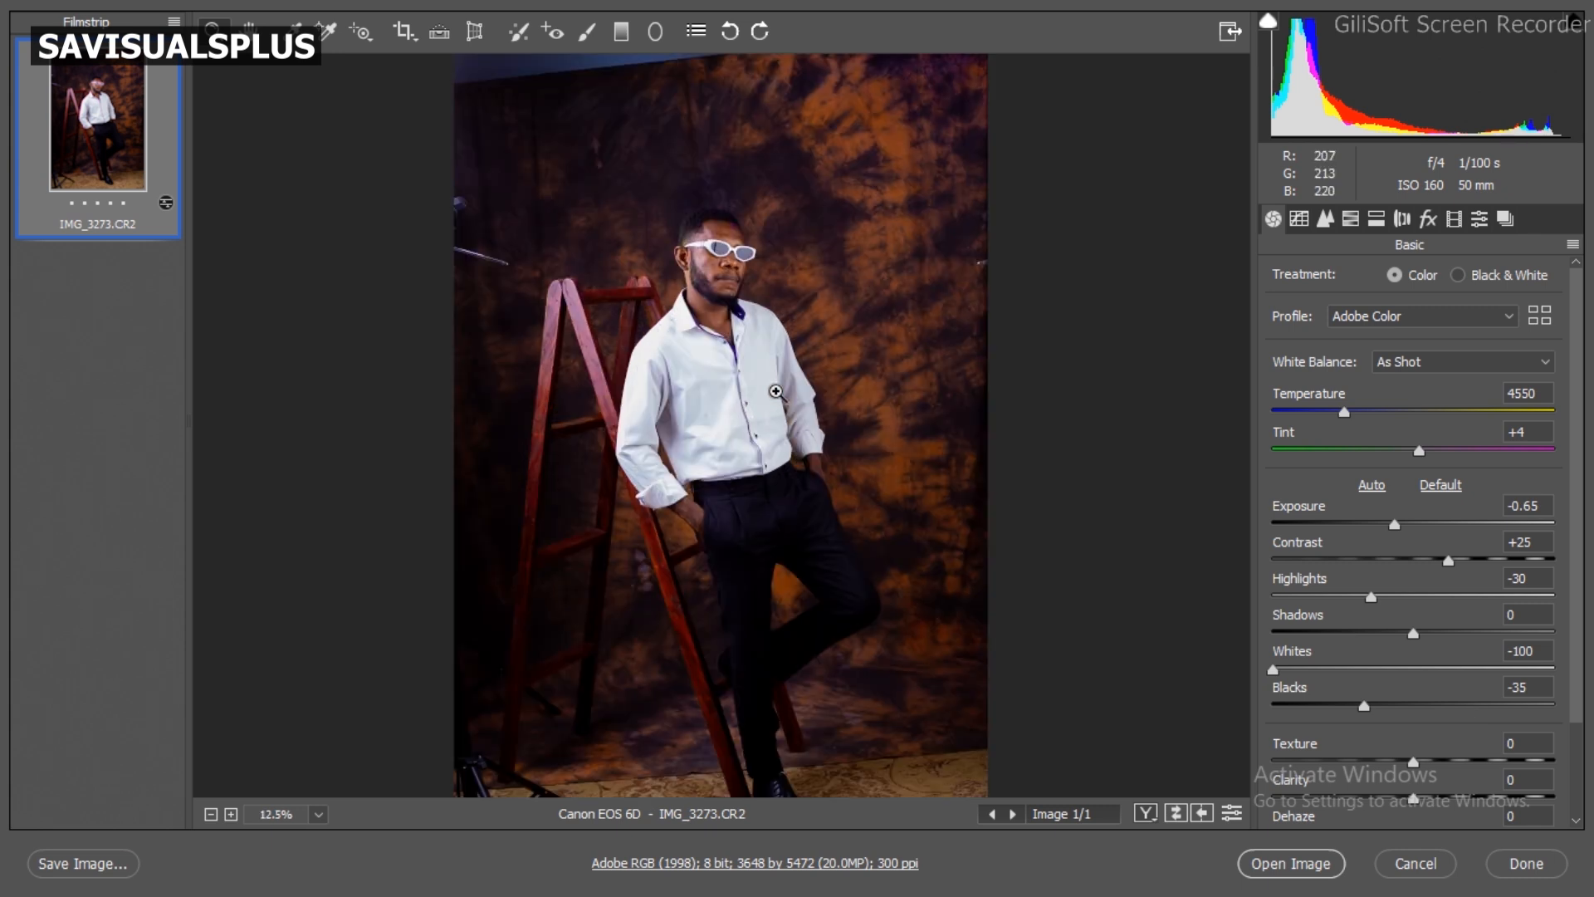
{"action": "left_click", "coordinate": [776, 391], "text": "alt"}
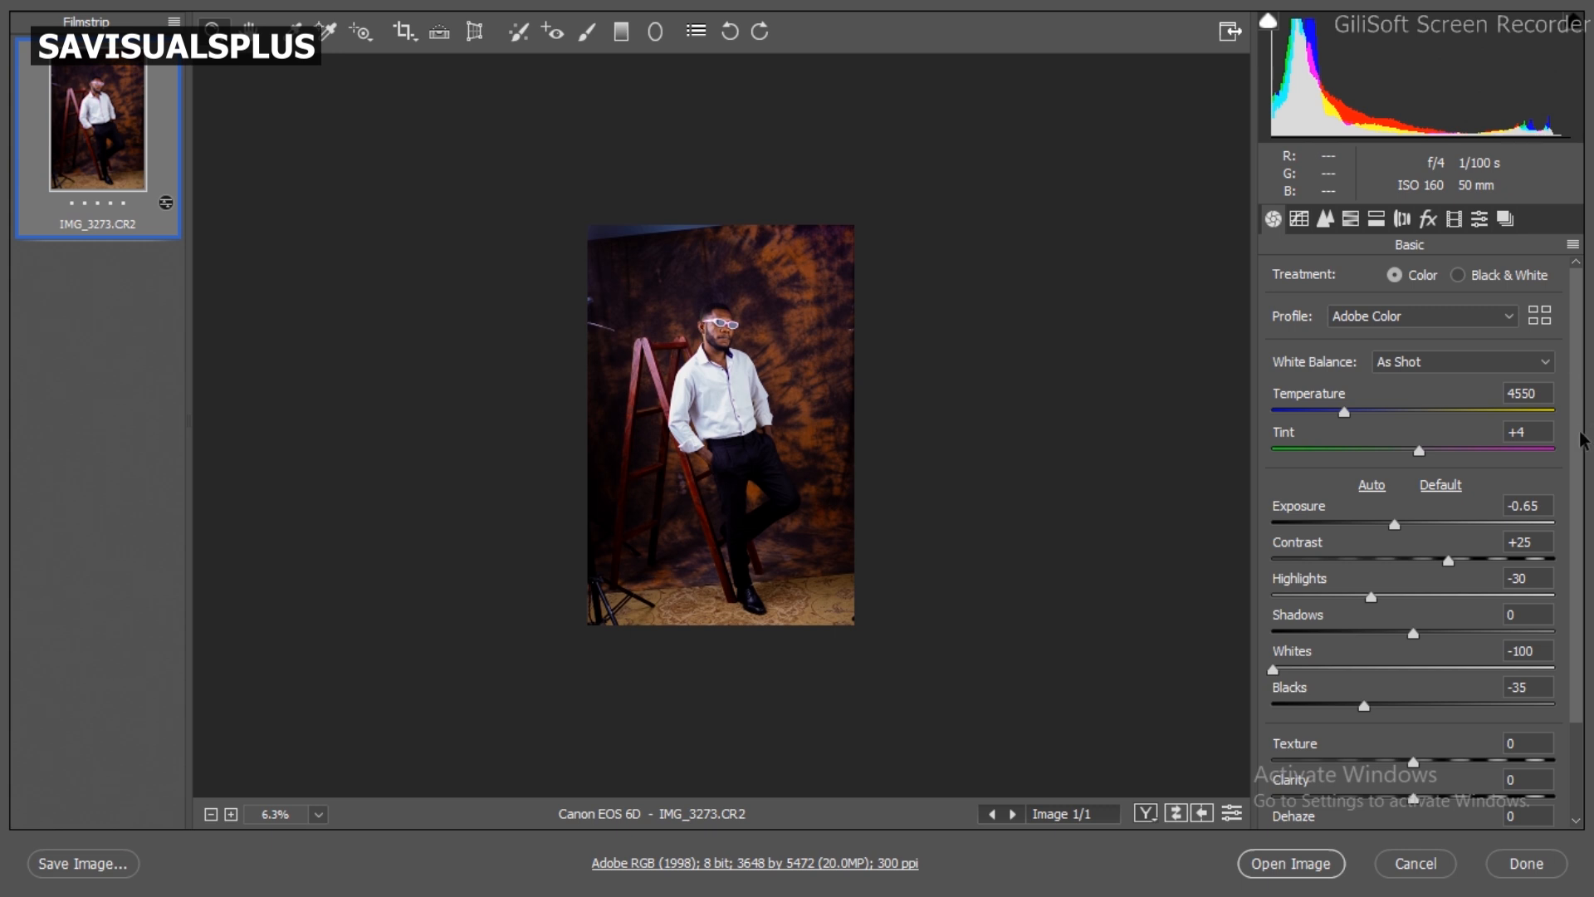
Step: Test a Texture of -72 on the man's face close up, and set Texture to +10
{"action": "scroll", "coordinate": [1583, 490], "scroll_direction": "down", "scroll_amount": 2}
{"action": "scroll", "coordinate": [1583, 523], "scroll_direction": "down", "scroll_amount": 1}
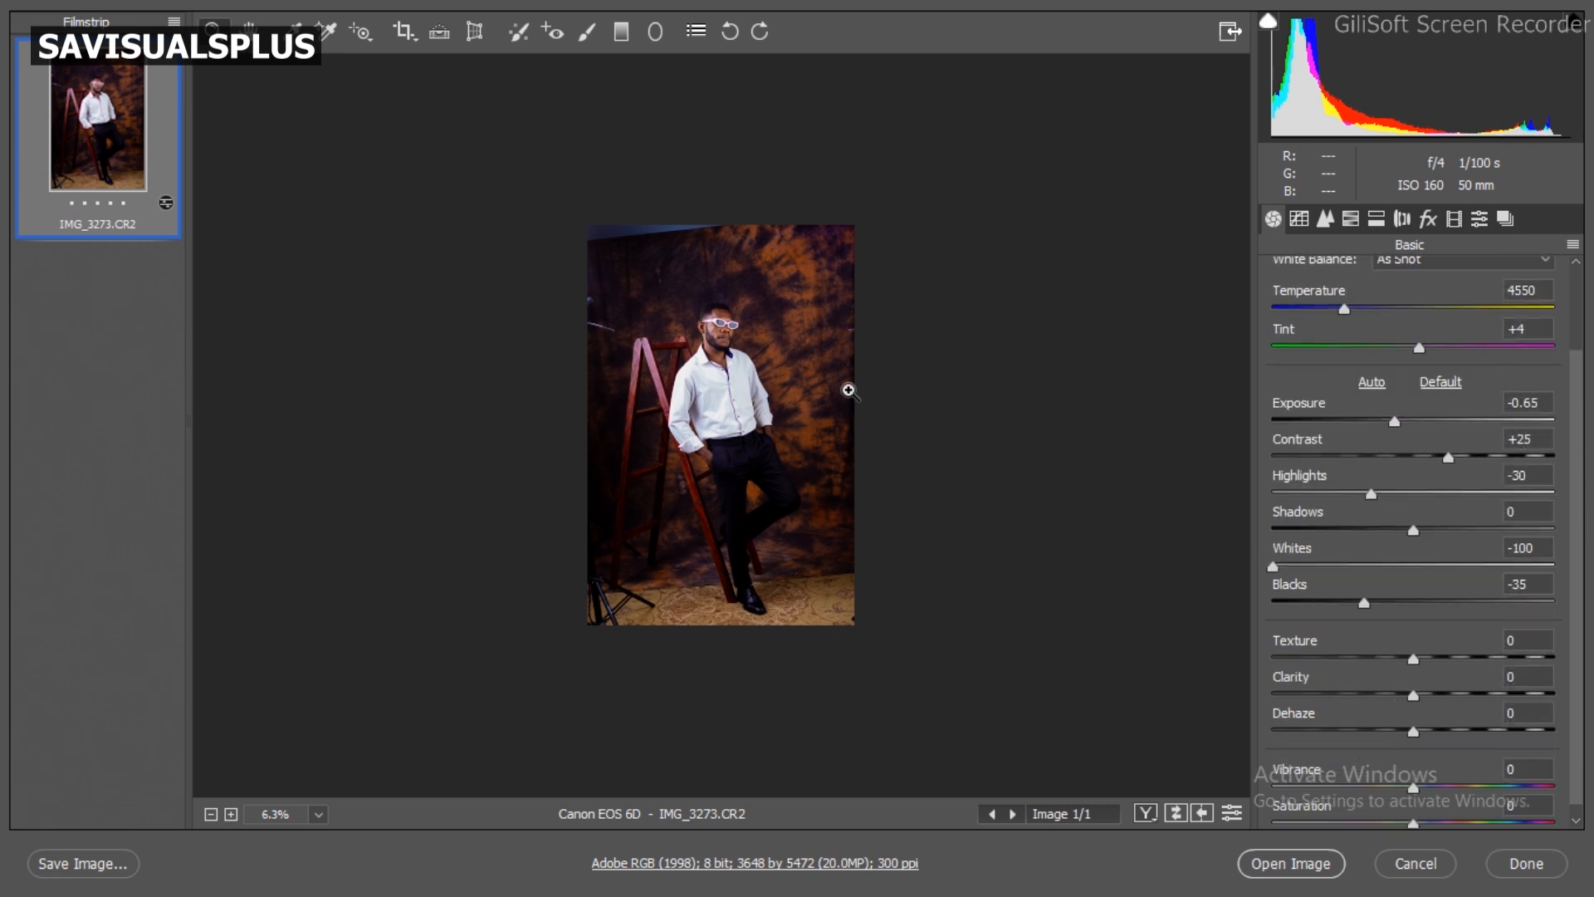
{"action": "left_click", "coordinate": [750, 345]}
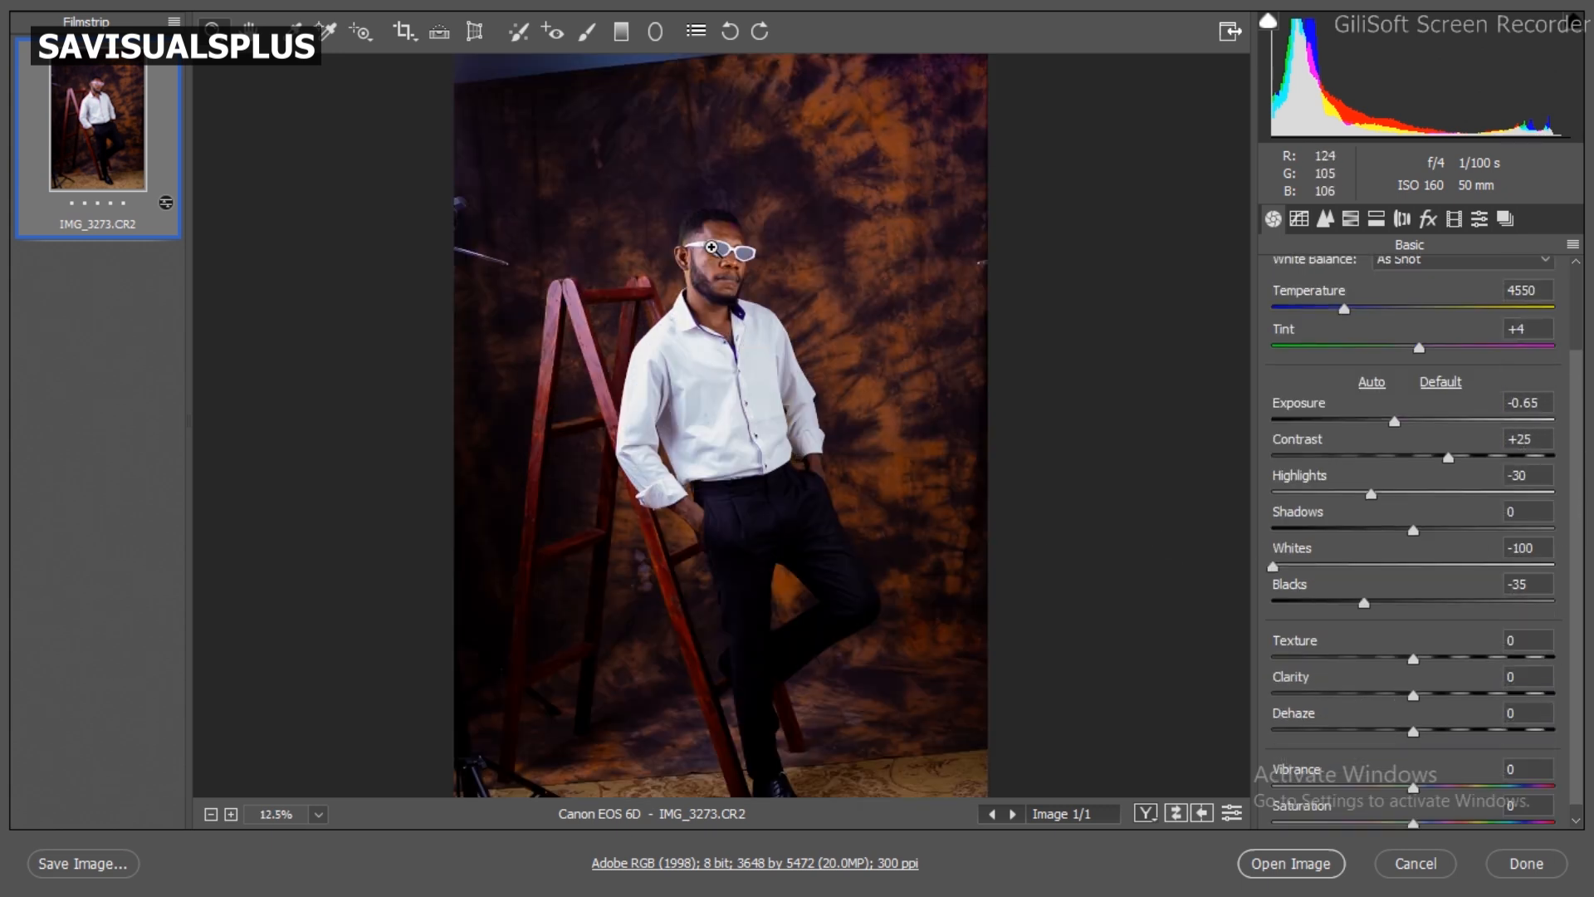
{"action": "left_click", "coordinate": [711, 247]}
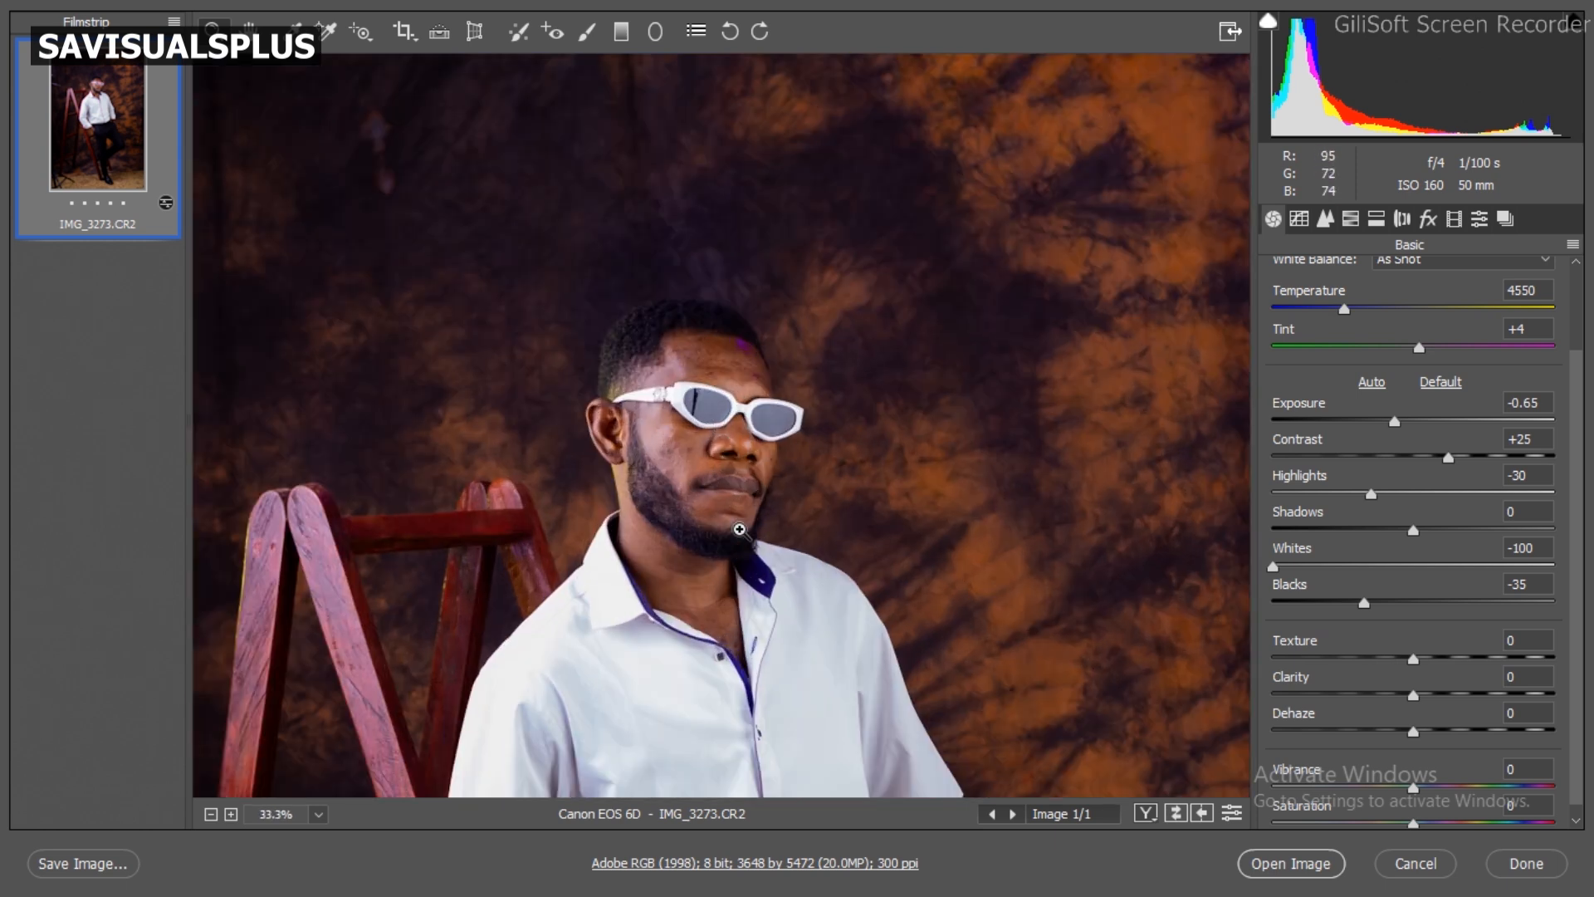
{"action": "left_click", "coordinate": [739, 530]}
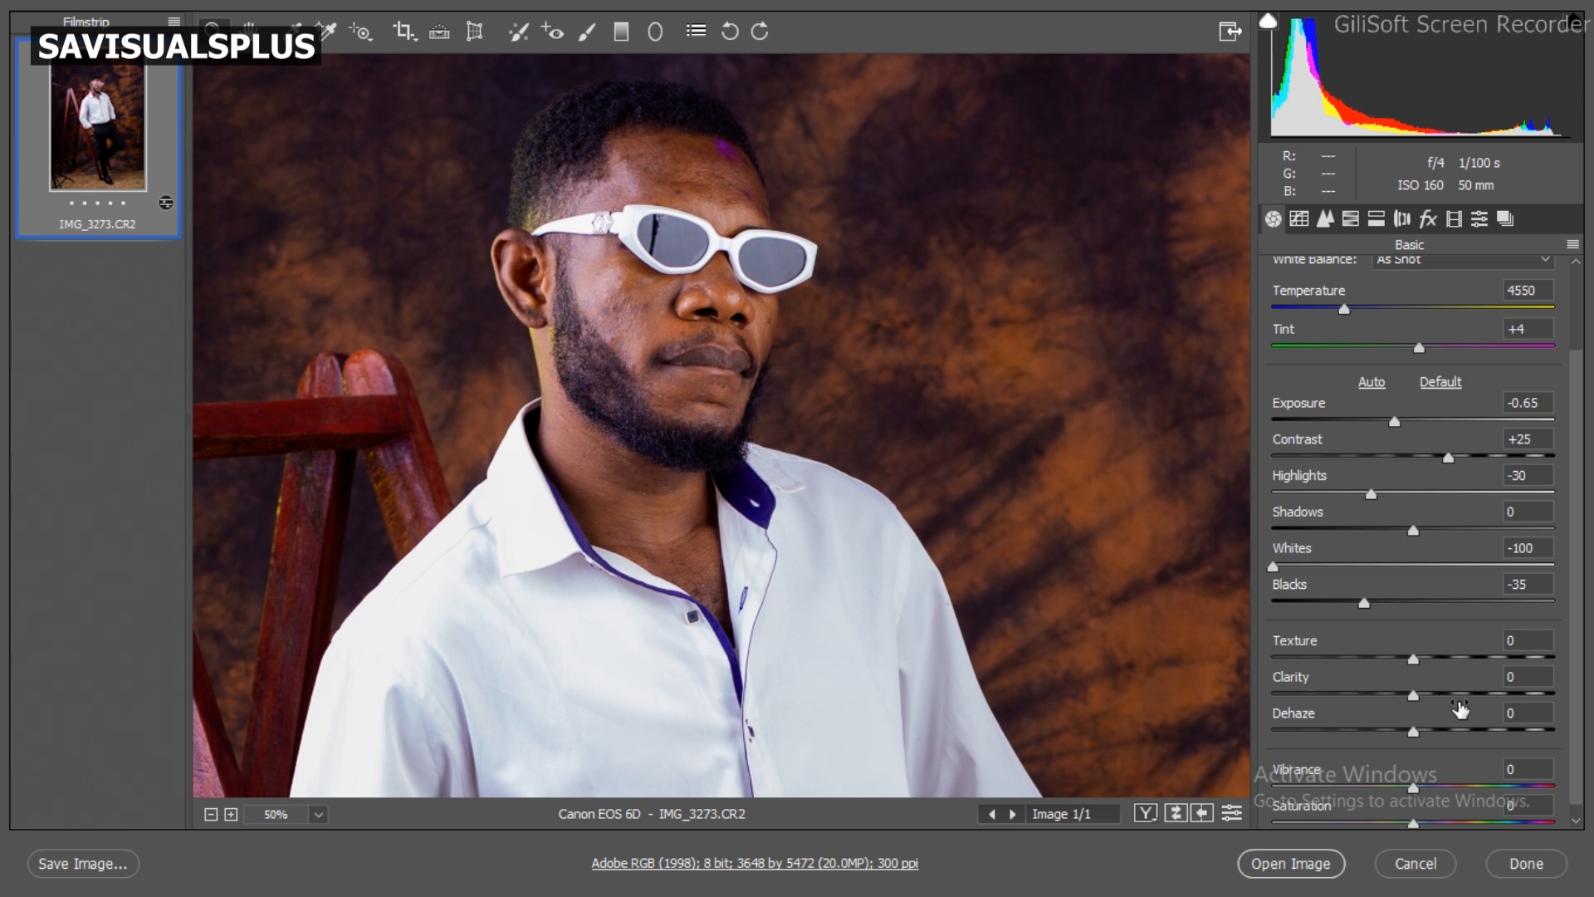
{"action": "left_click", "coordinate": [1369, 658]}
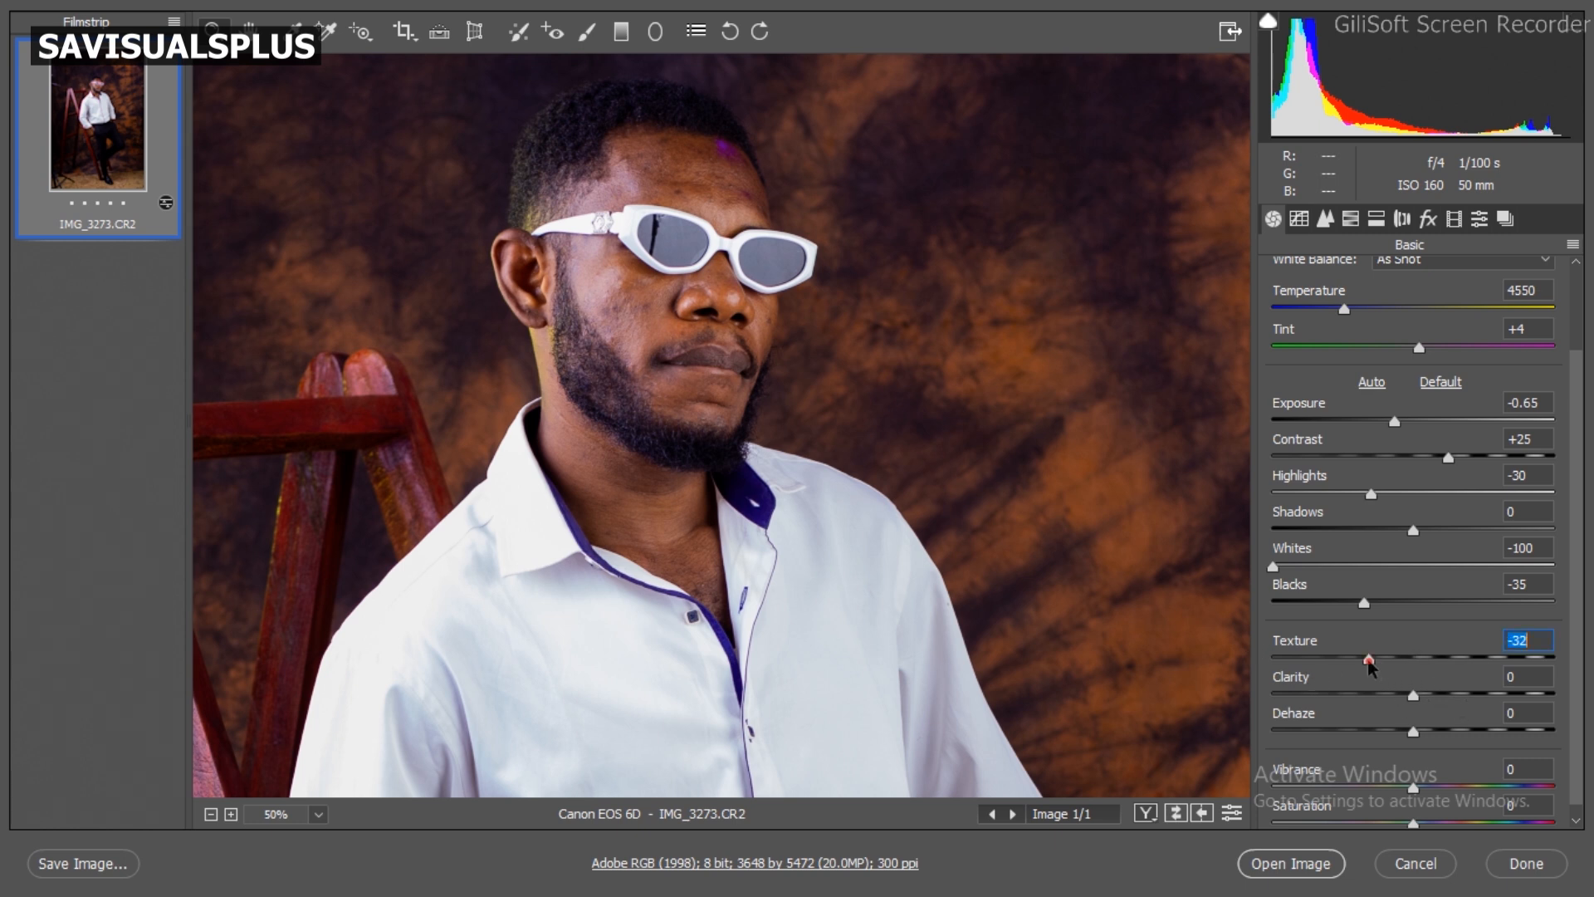
{"action": "left_click_drag", "start_coordinate": [1369, 661], "coordinate": [1312, 663]}
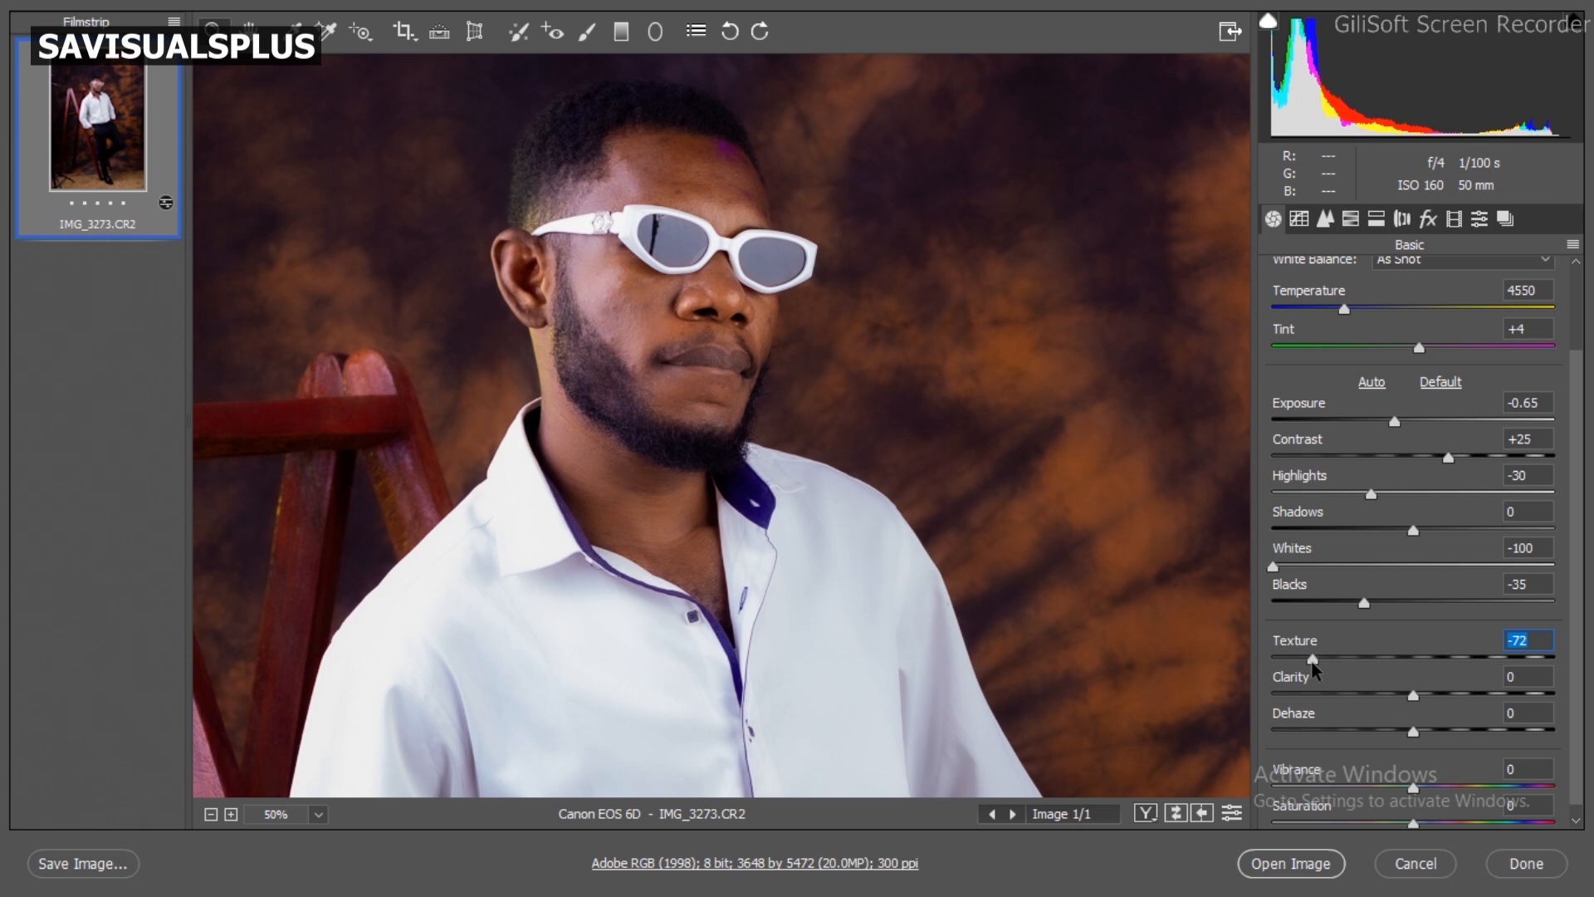
{"action": "double_click", "coordinate": [1313, 661]}
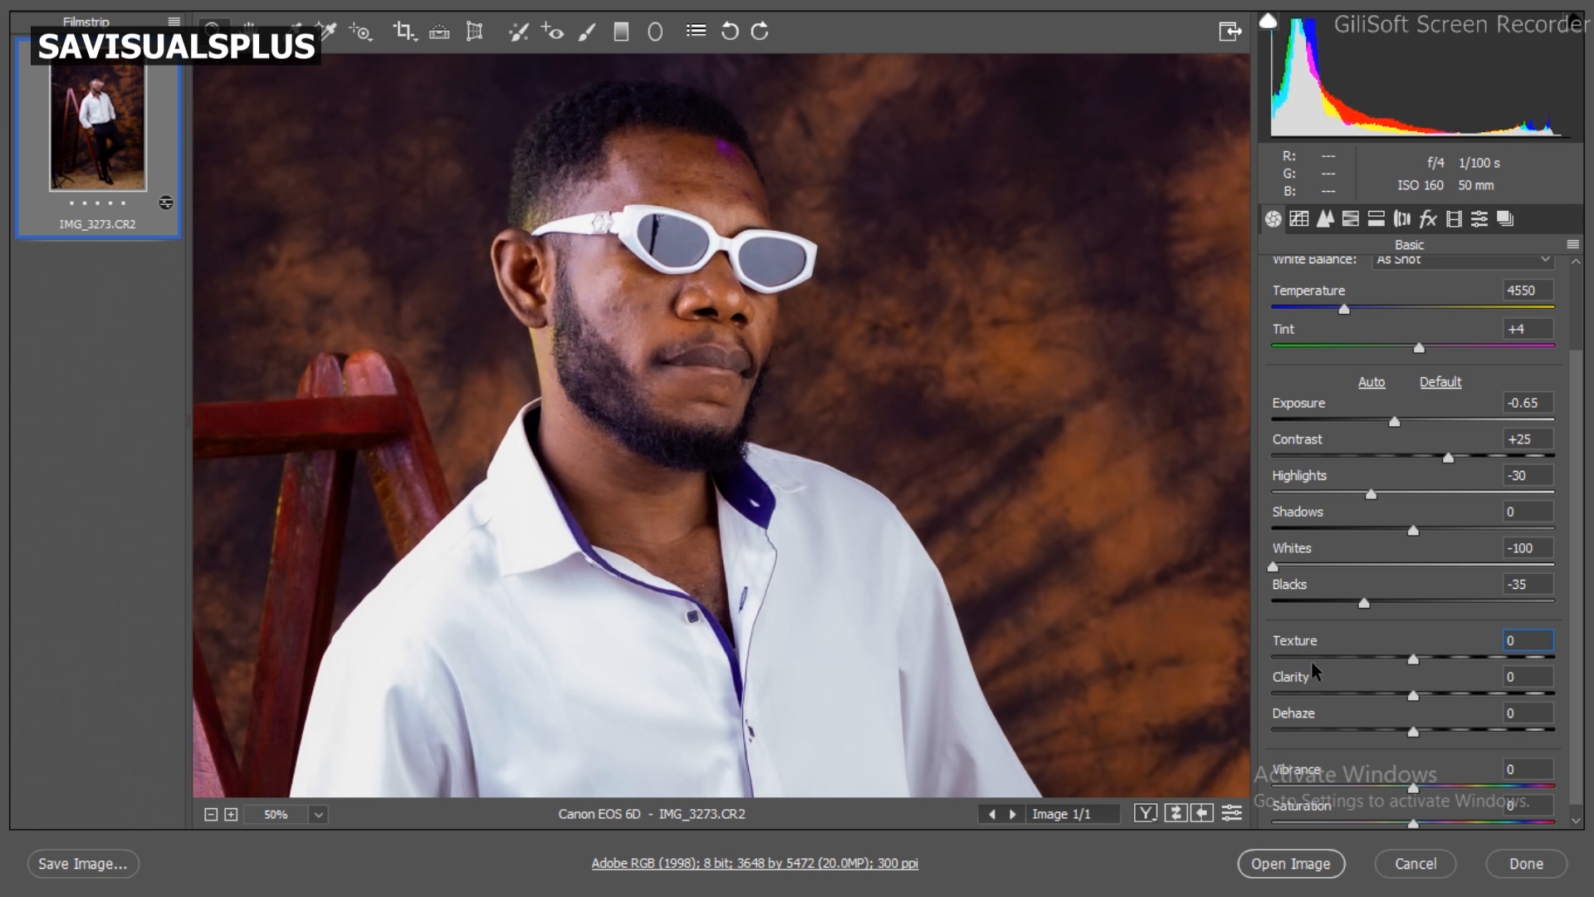
{"action": "key", "text": "ctrl+z"}
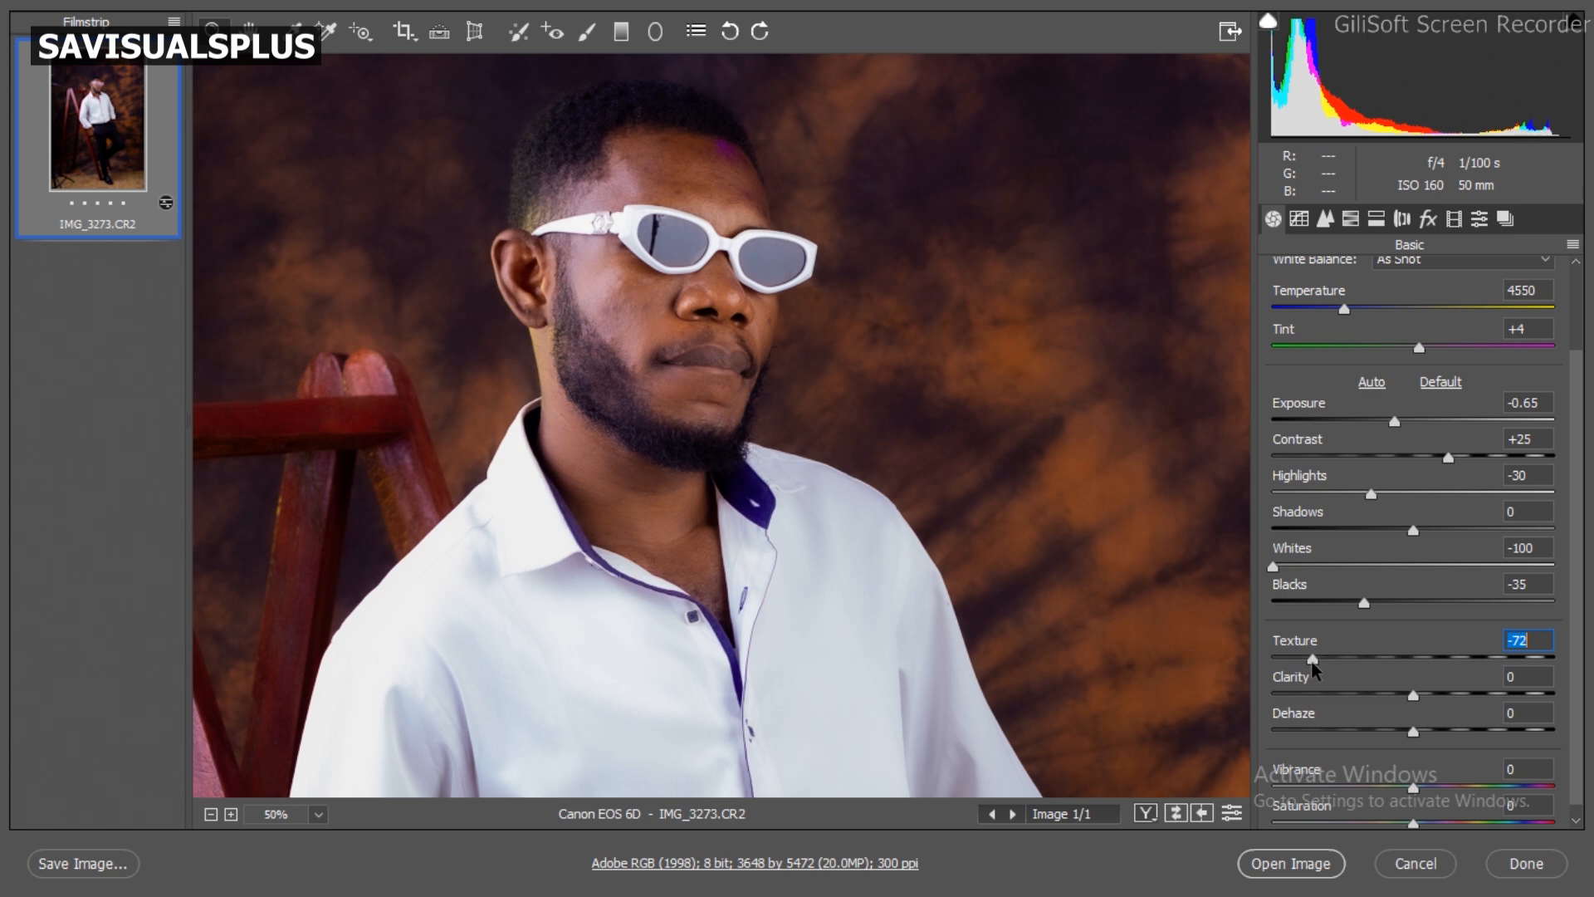
{"action": "left_click", "coordinate": [1429, 658]}
{"action": "type", "text": "10"}
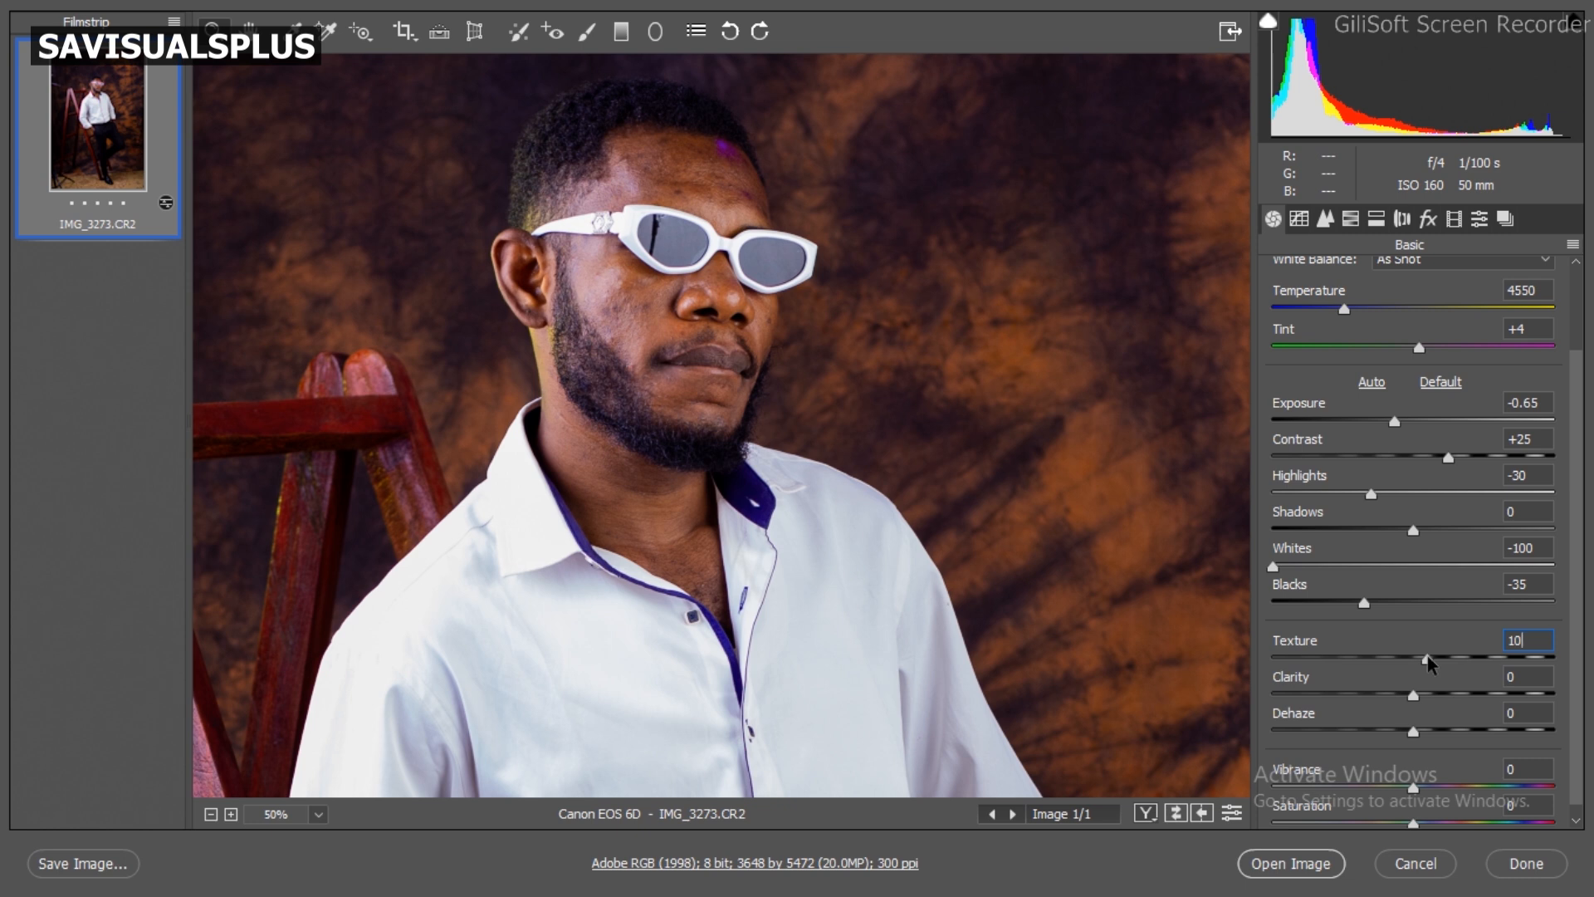
Step: Try Clarity at +100 and at -53 on the portrait, and reset it to 0
{"action": "left_click", "coordinate": [1435, 692]}
{"action": "left_click_drag", "start_coordinate": [1437, 697], "coordinate": [1510, 704]}
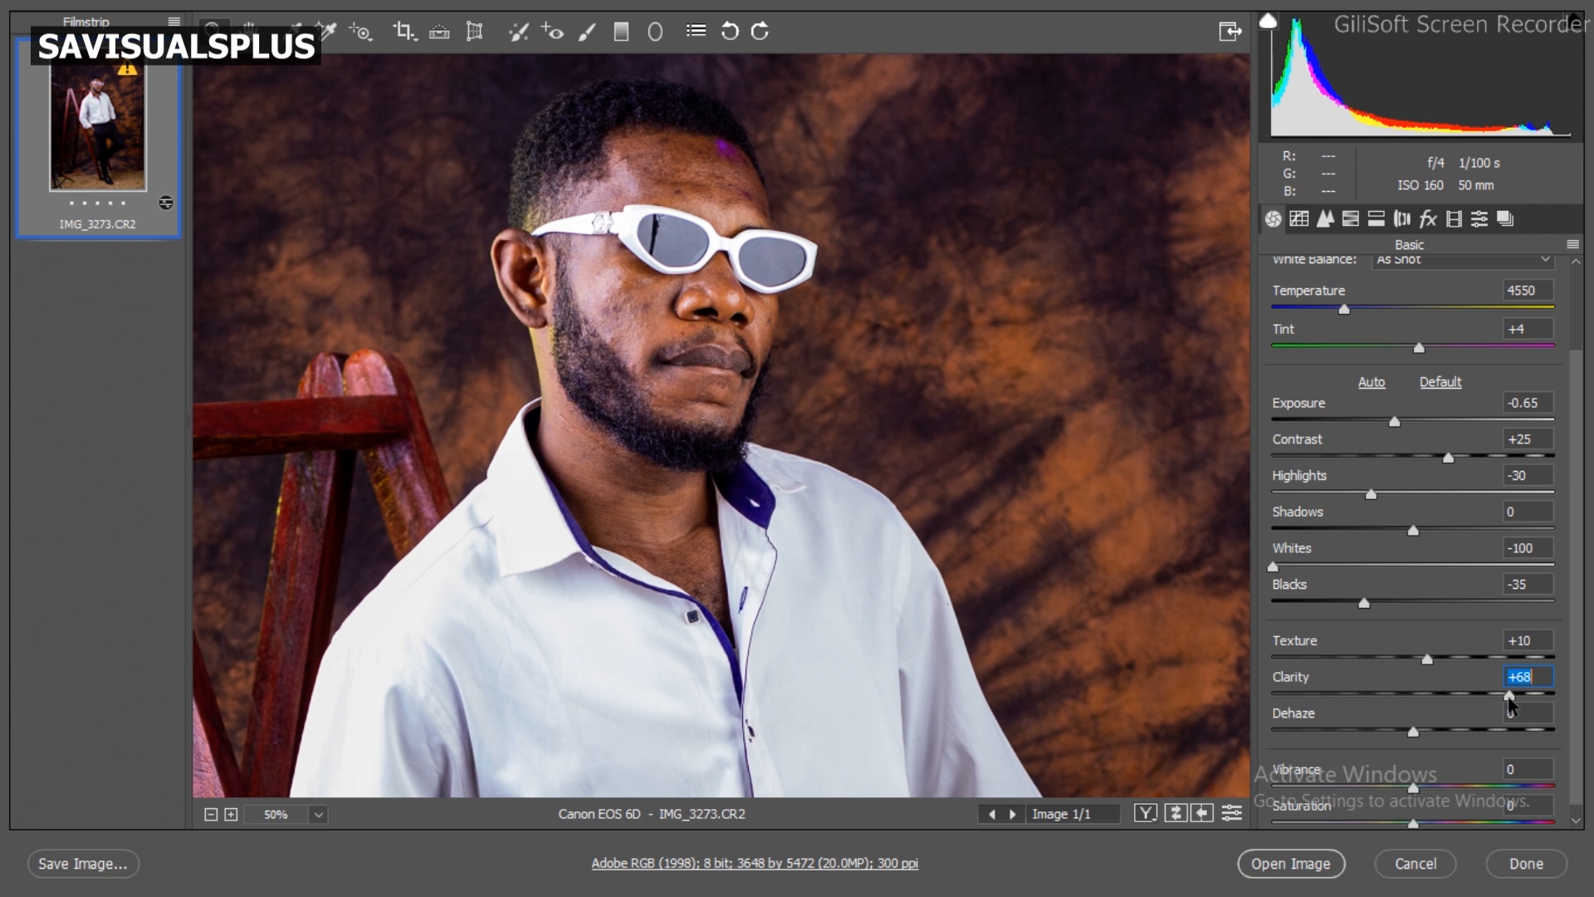
{"action": "left_click_drag", "start_coordinate": [1510, 705], "coordinate": [1563, 704]}
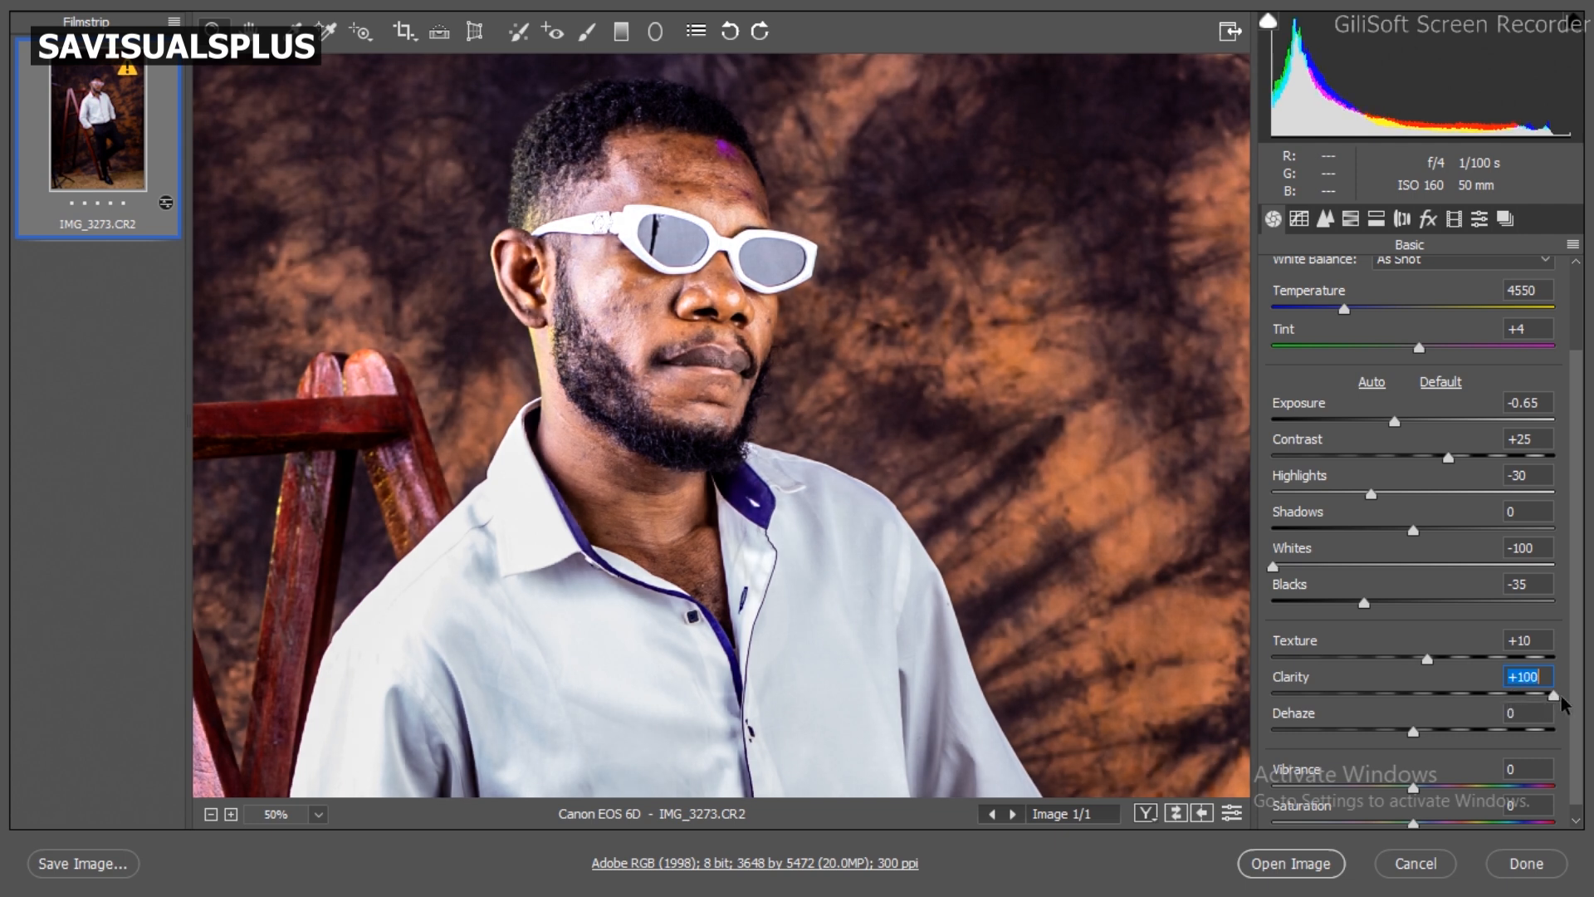
{"action": "left_click", "coordinate": [1308, 696]}
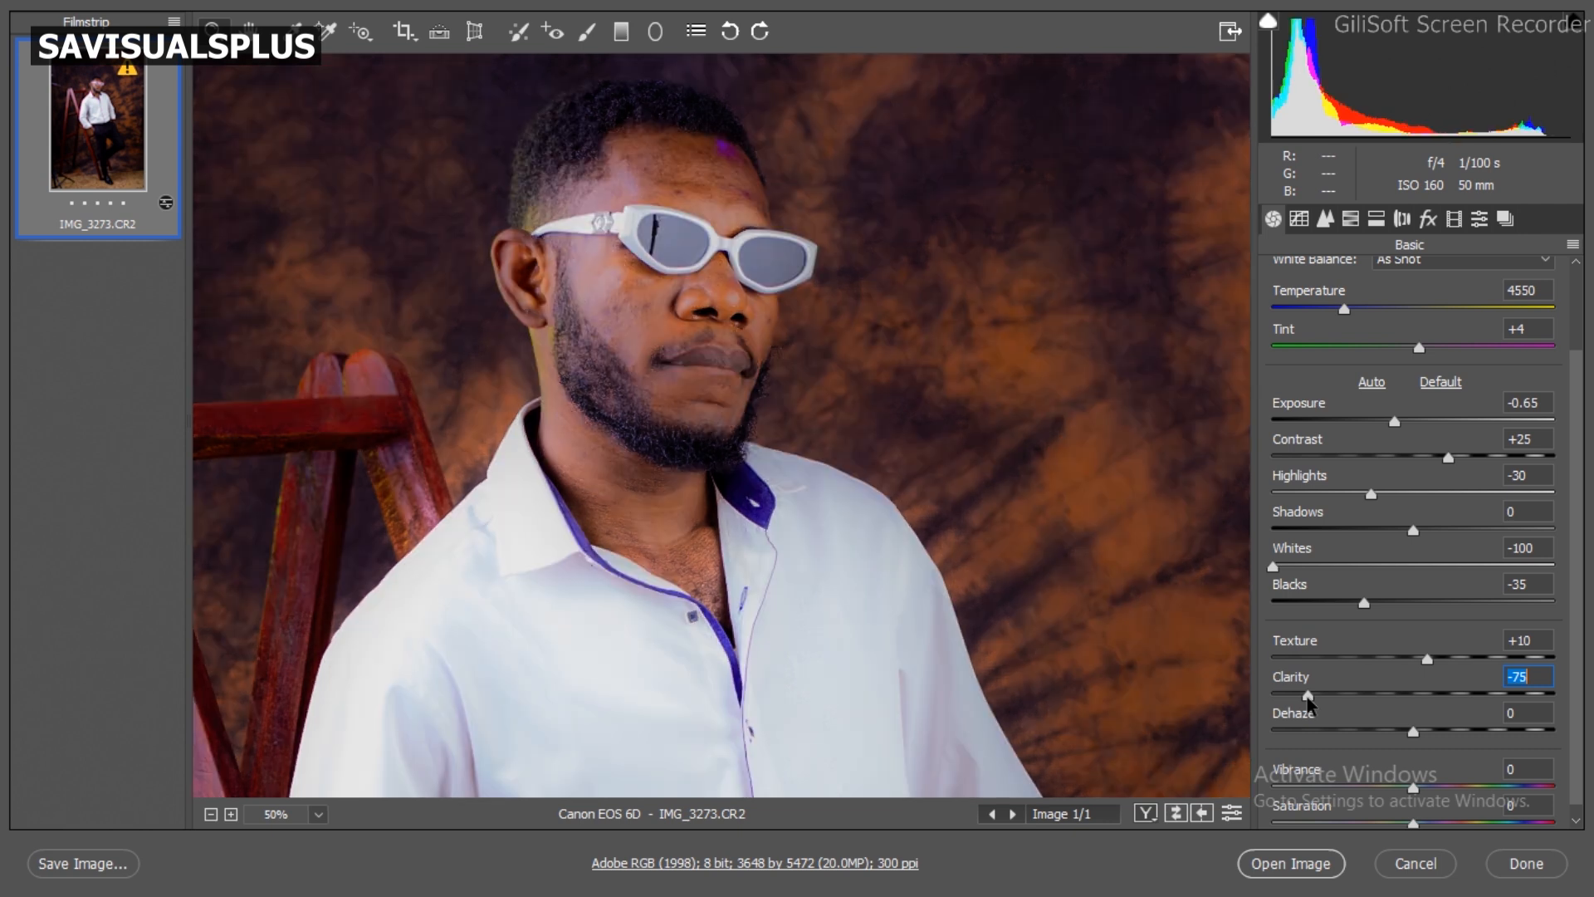
{"action": "left_click_drag", "start_coordinate": [1308, 697], "coordinate": [1339, 698]}
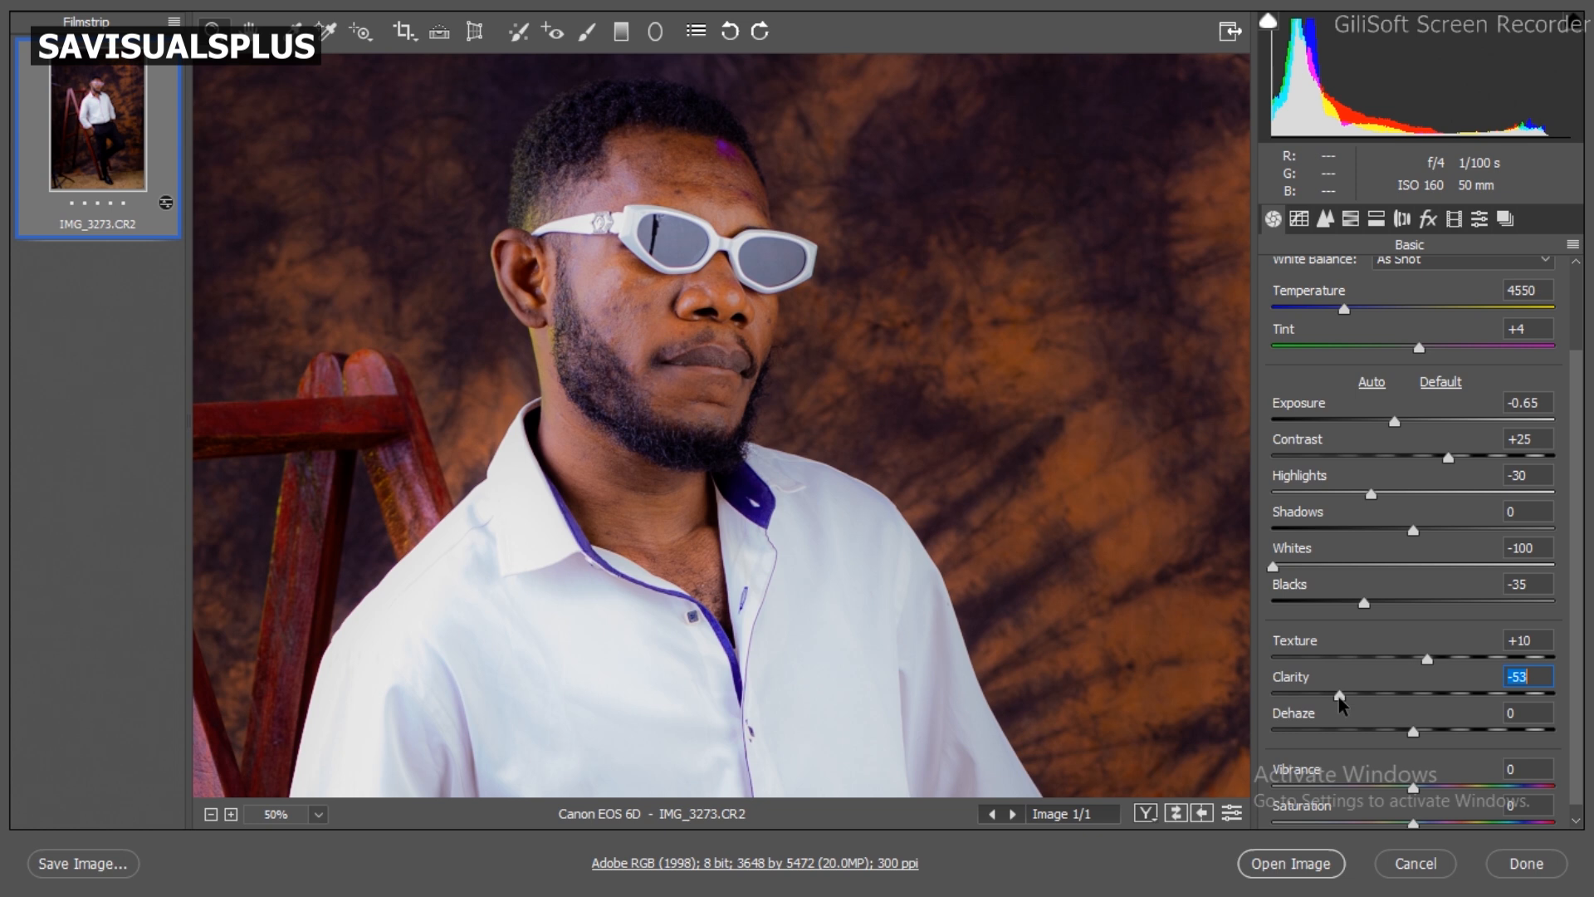
{"action": "type", "text": "0"}
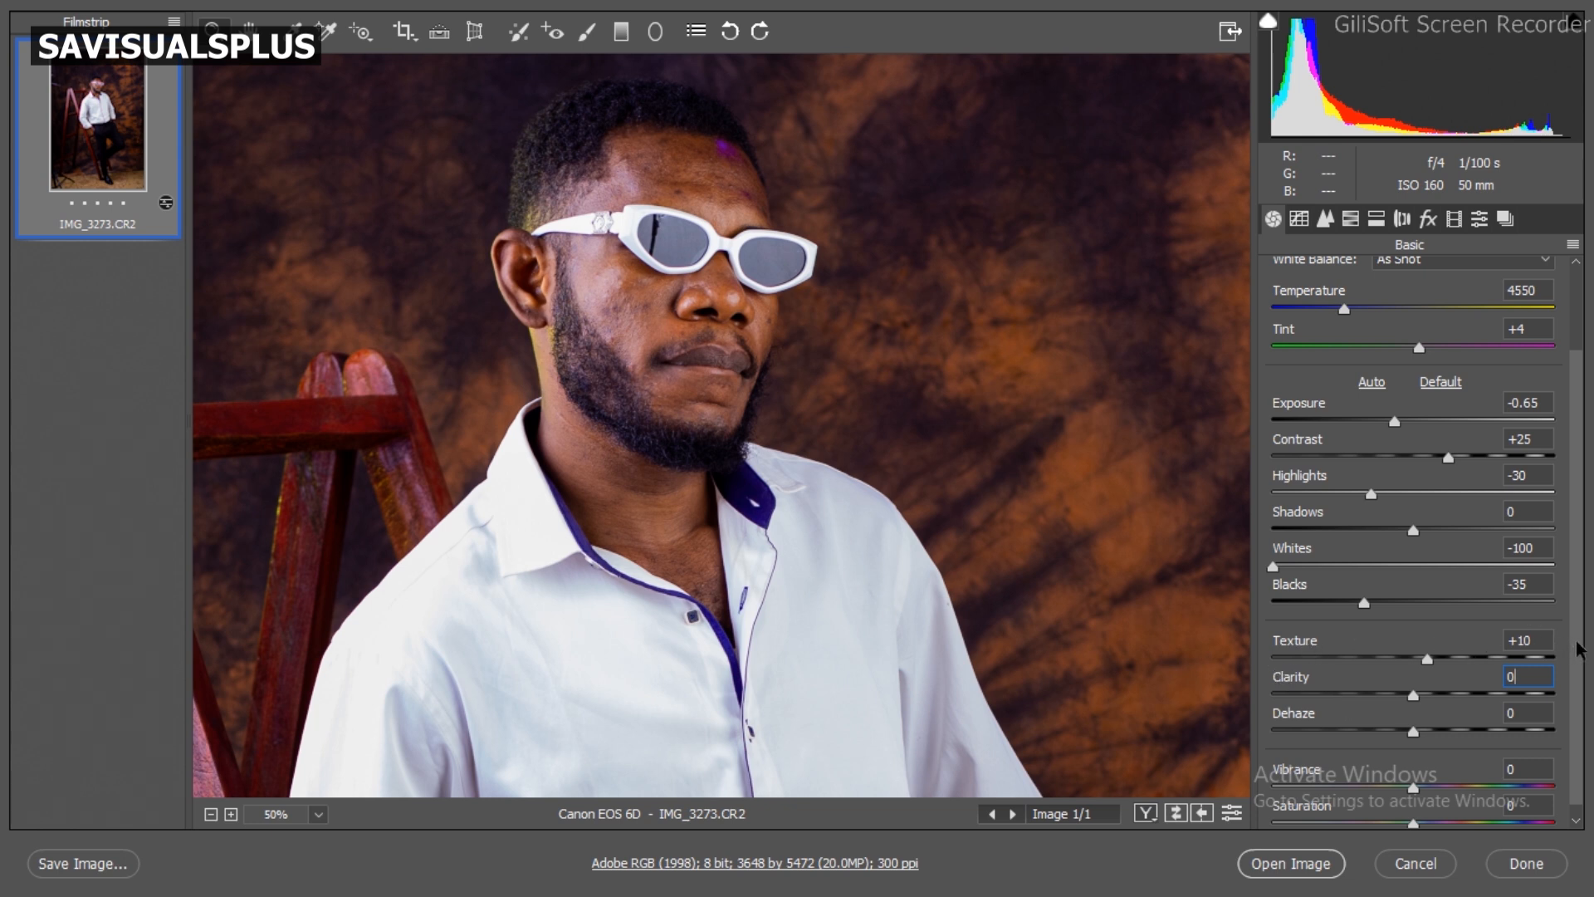
Step: Compare the whole portrait before and after the Camera Raw adjustments several times
{"action": "scroll", "coordinate": [1577, 664], "scroll_direction": "down", "scroll_amount": 1}
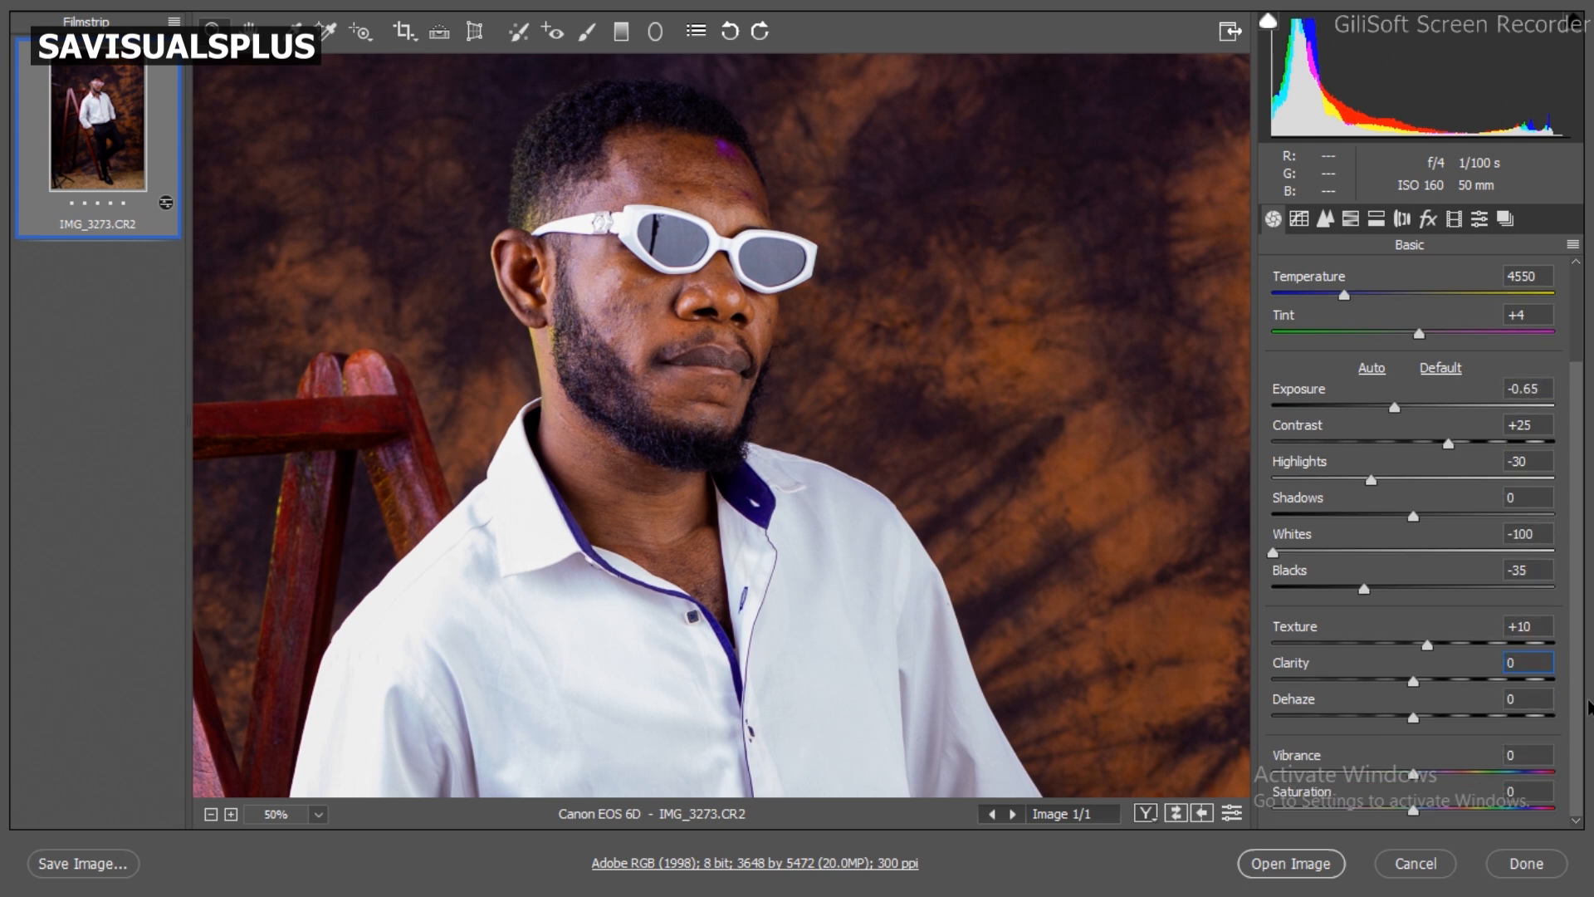
{"action": "left_click", "coordinate": [747, 598], "text": "alt"}
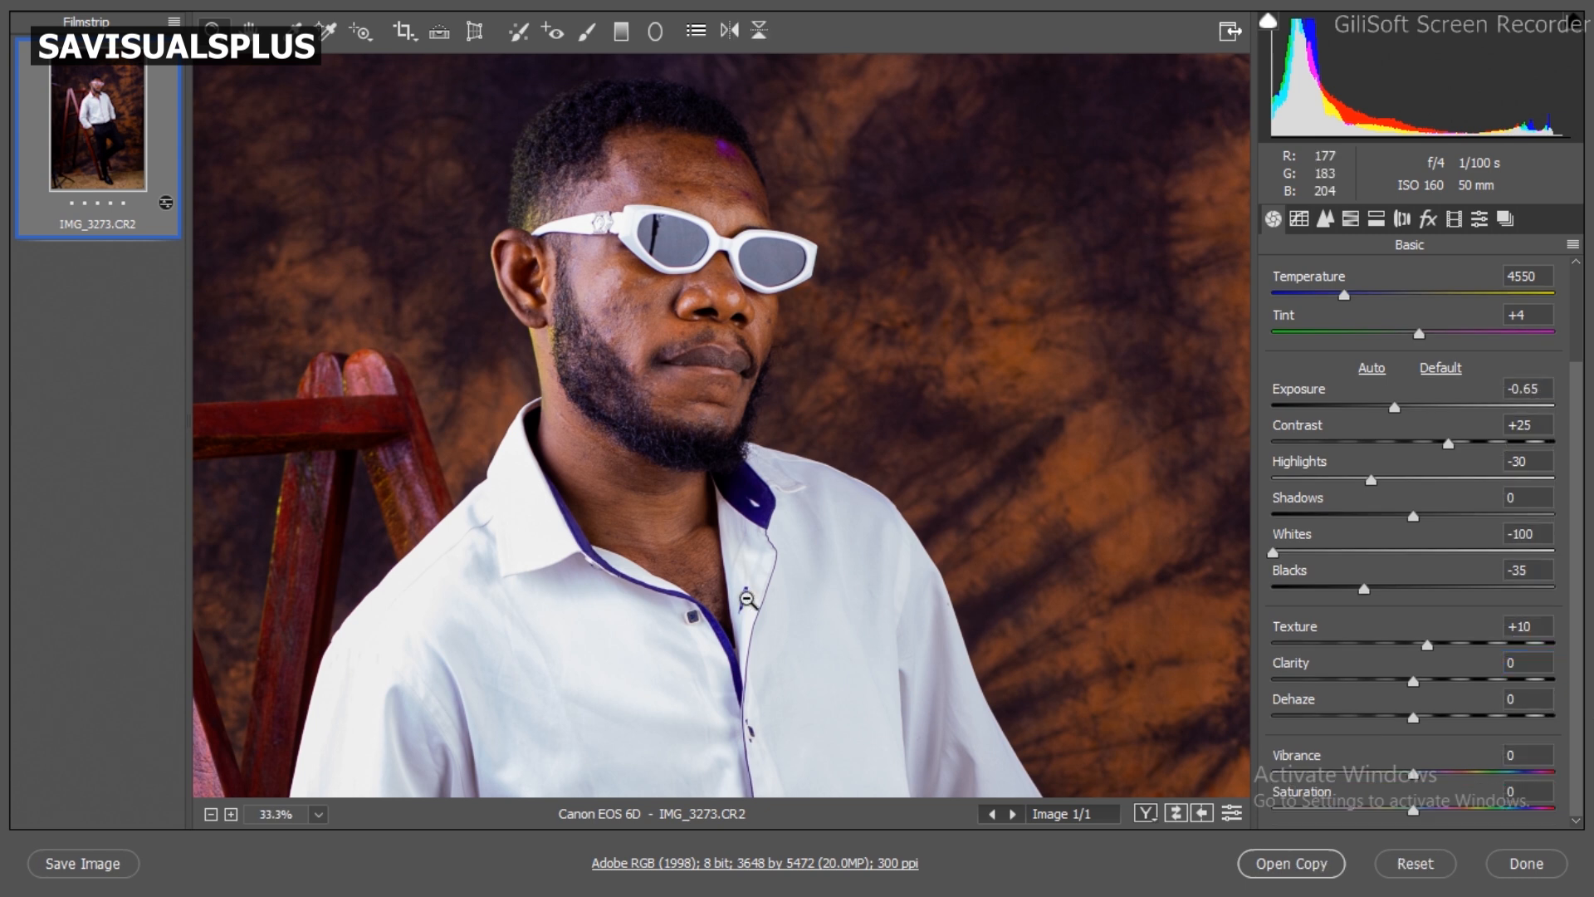
{"action": "left_click", "coordinate": [747, 598], "text": "alt"}
{"action": "left_click", "coordinate": [747, 598], "text": "alt"}
{"action": "left_click", "coordinate": [747, 598], "text": "alt"}
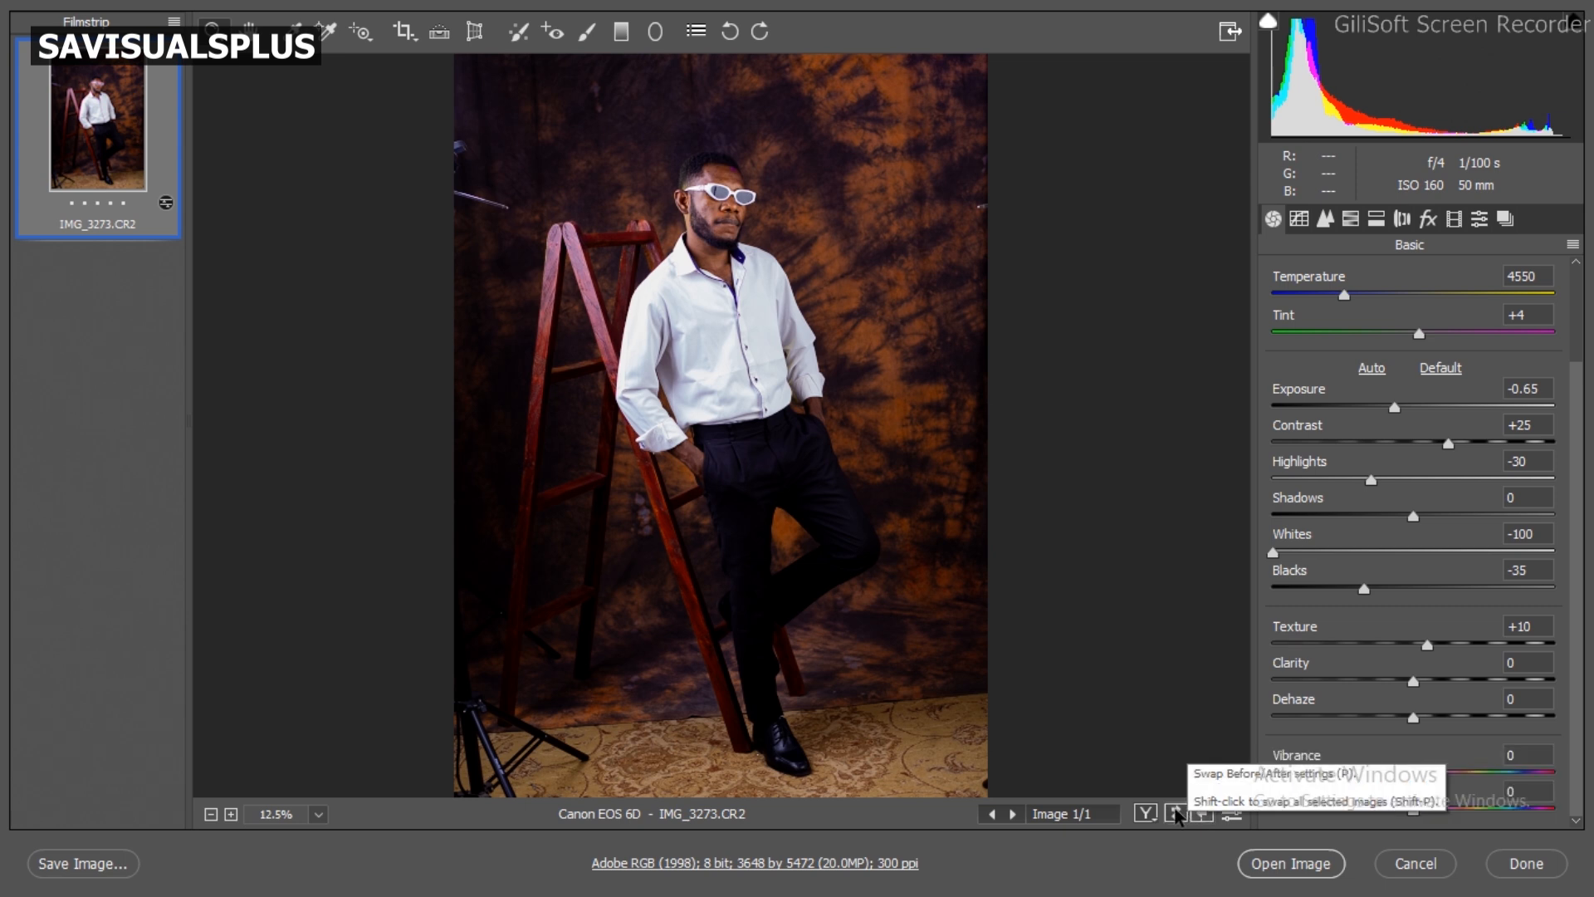
{"action": "key", "text": "p"}
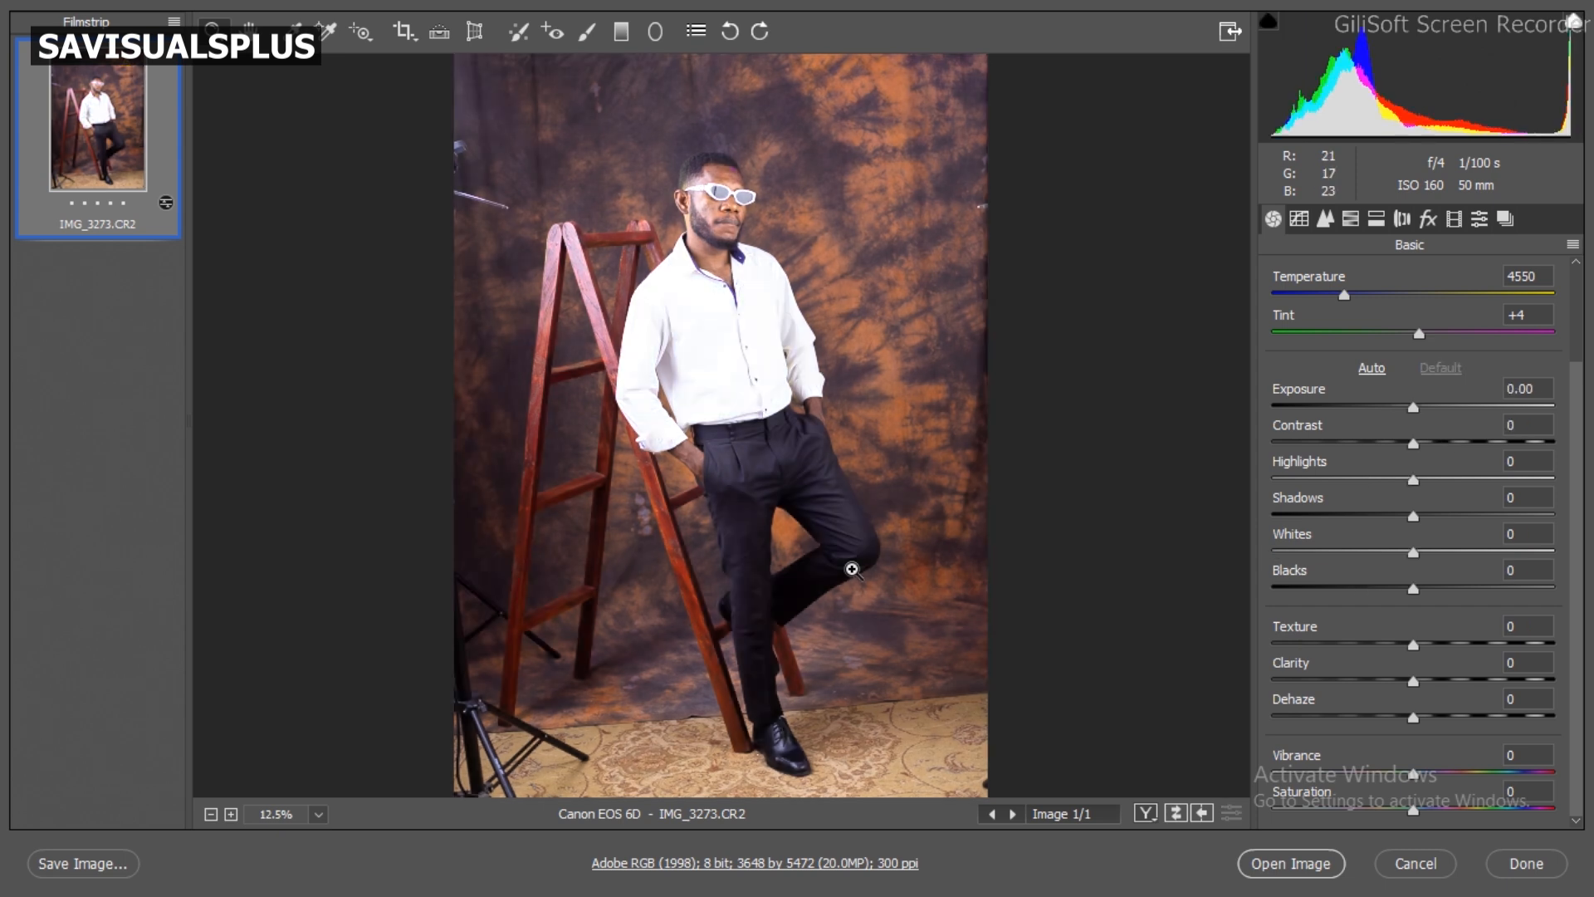
{"action": "key", "text": "p"}
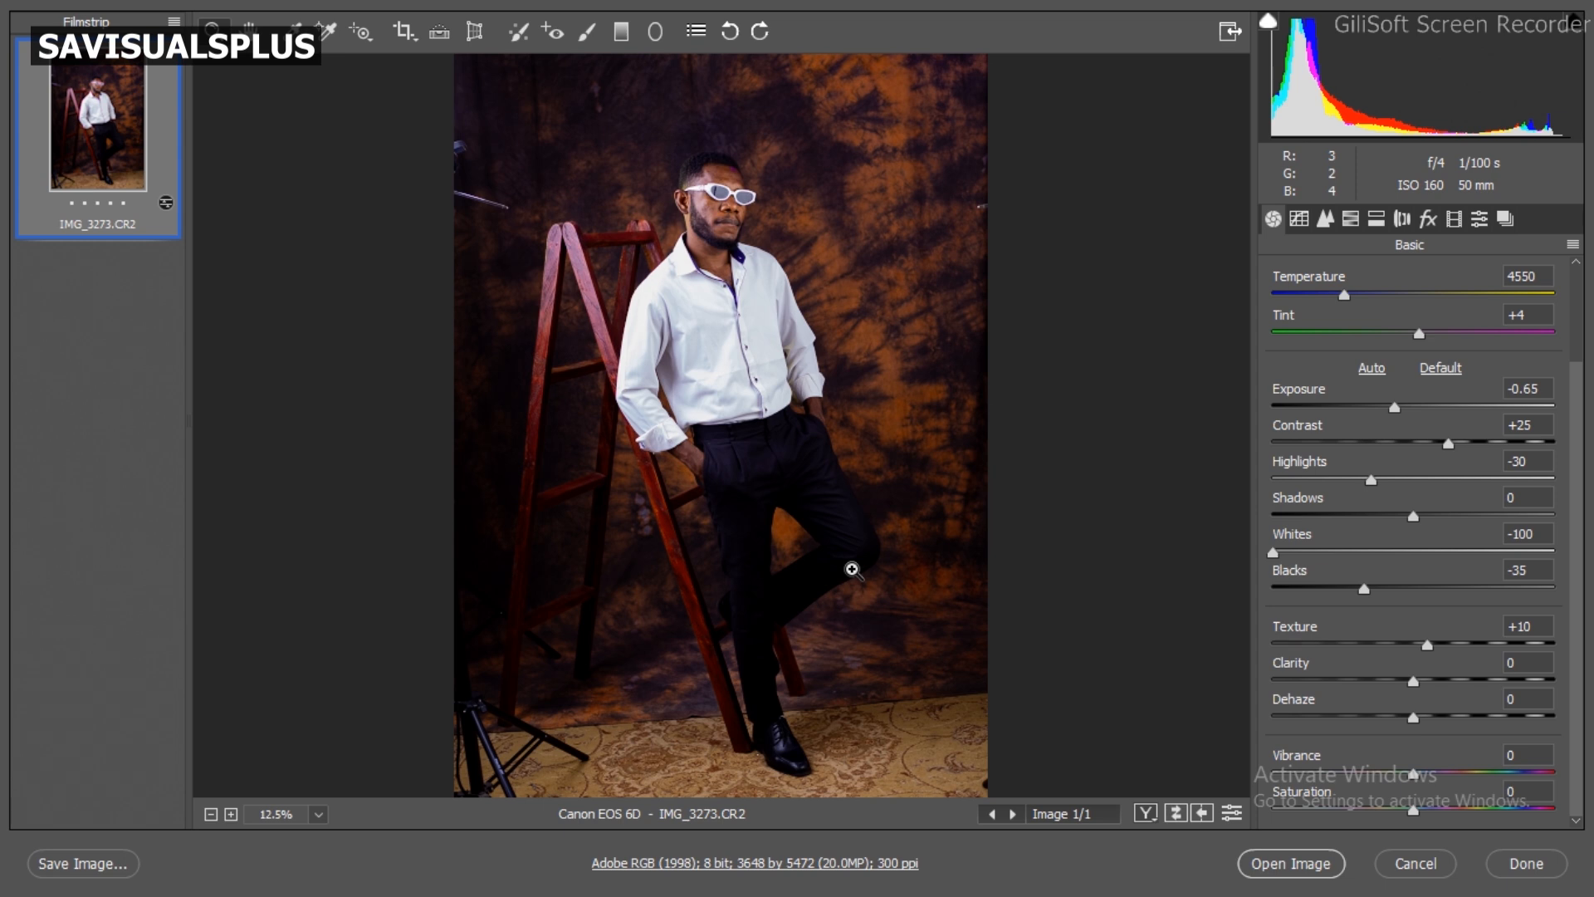
{"action": "key", "text": "p"}
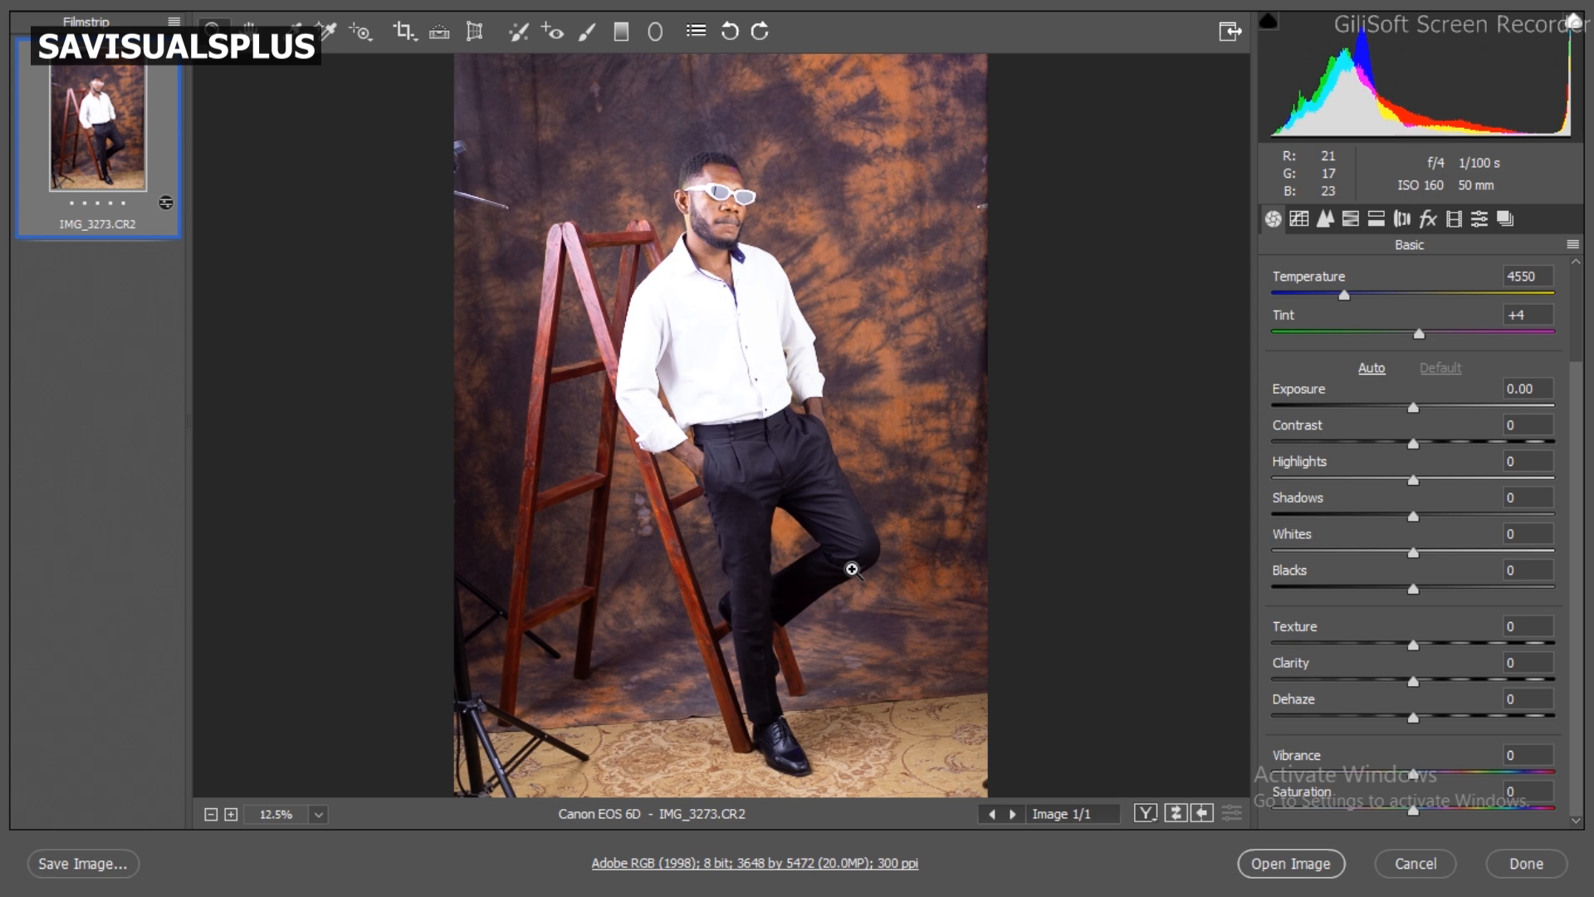
{"action": "key", "text": "p"}
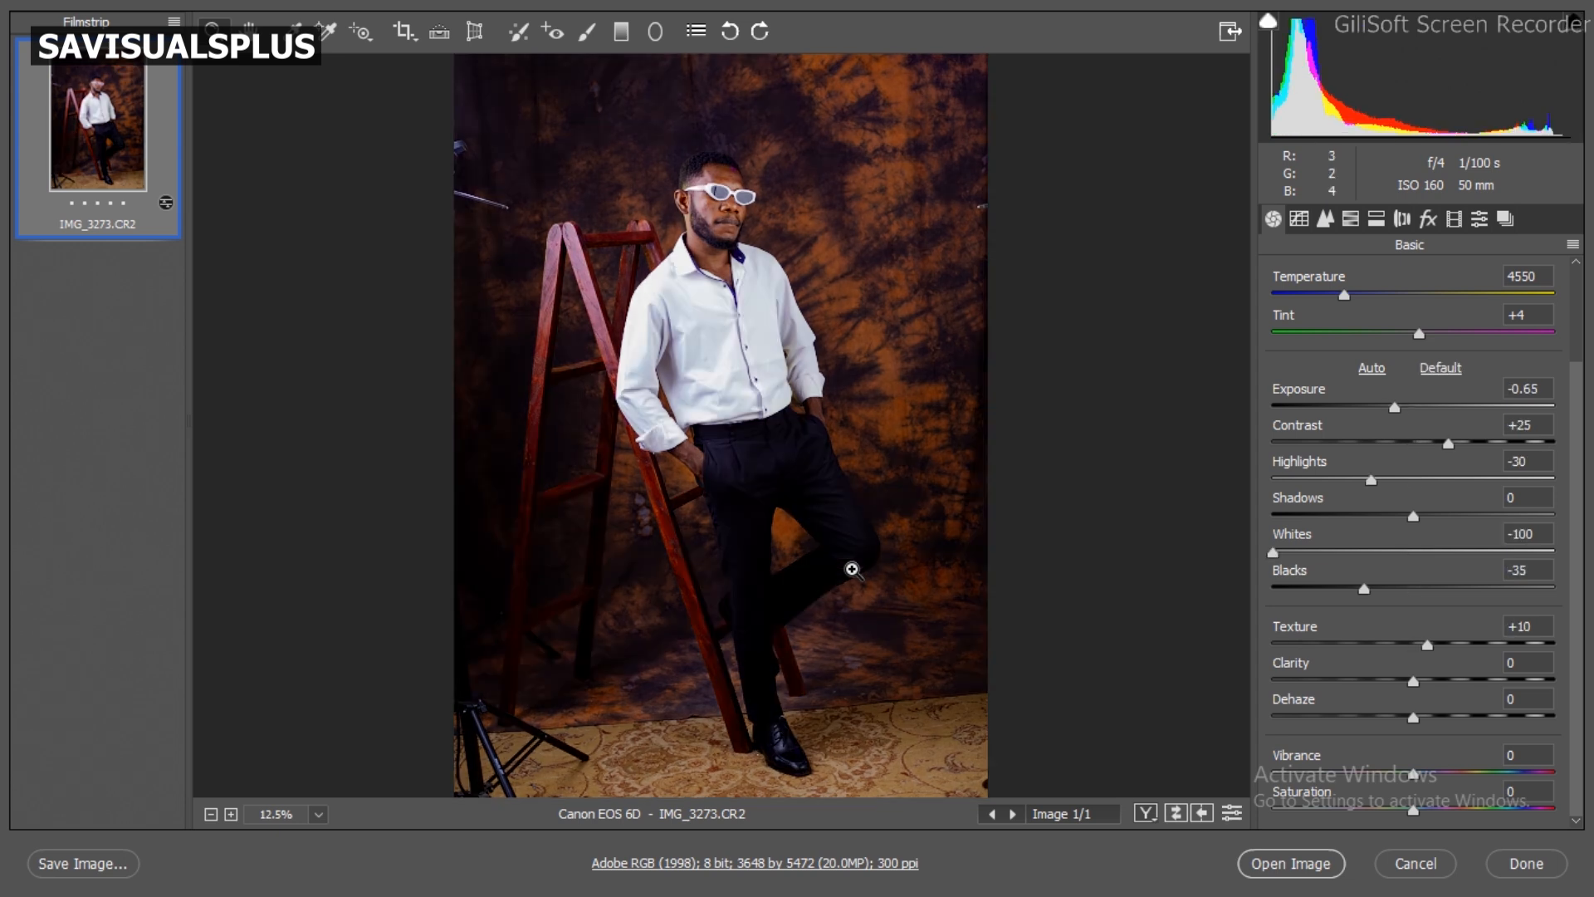
{"action": "key", "text": "p"}
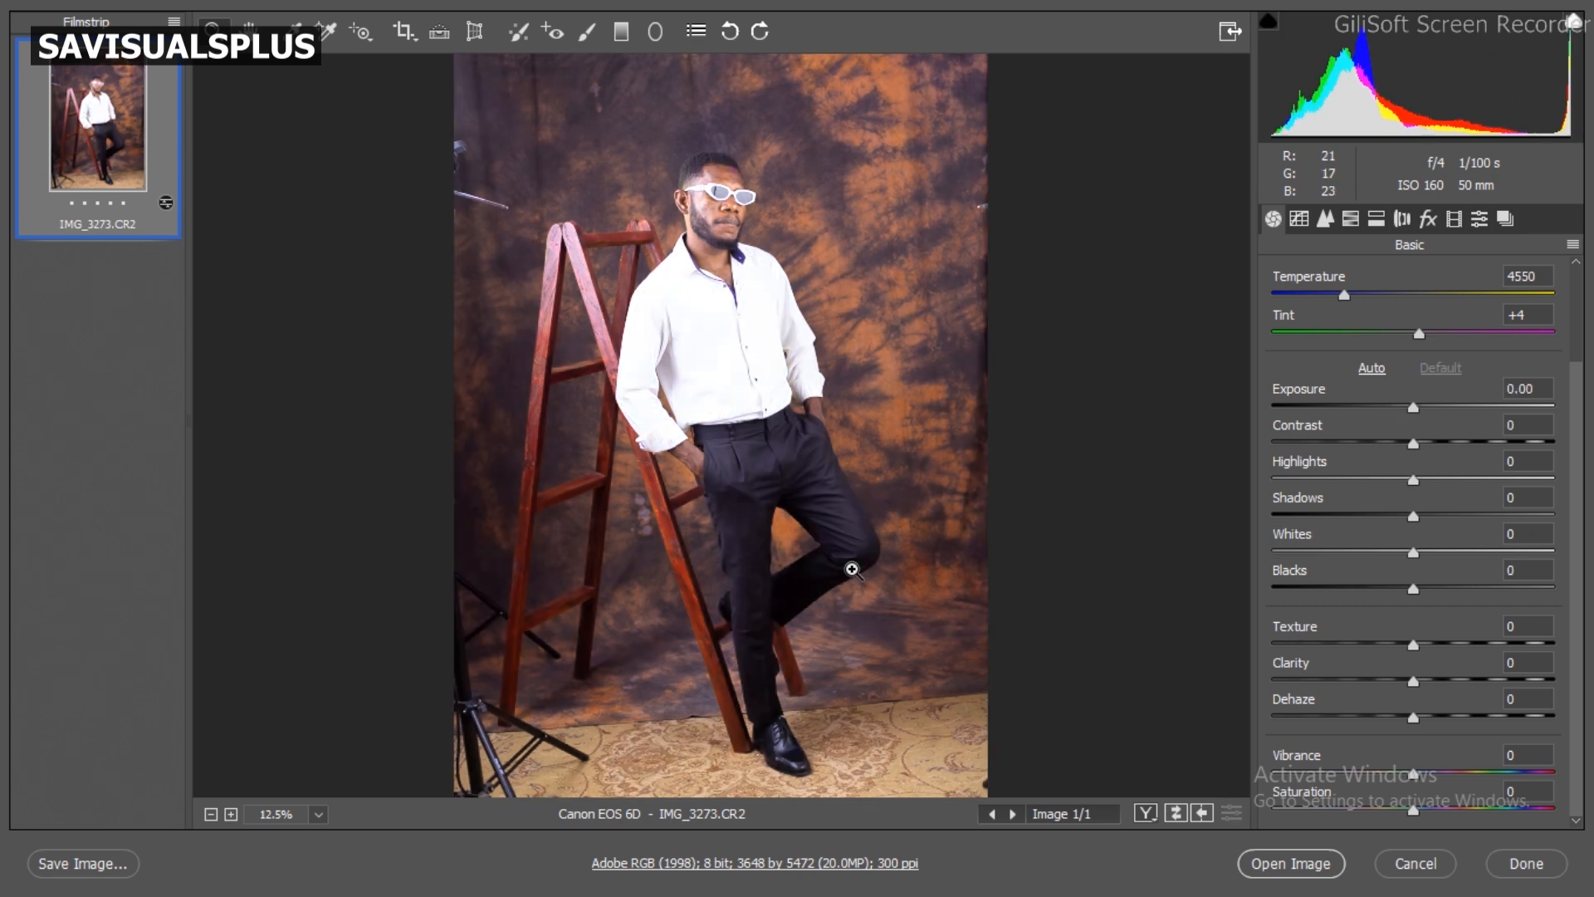
{"action": "key", "text": "p"}
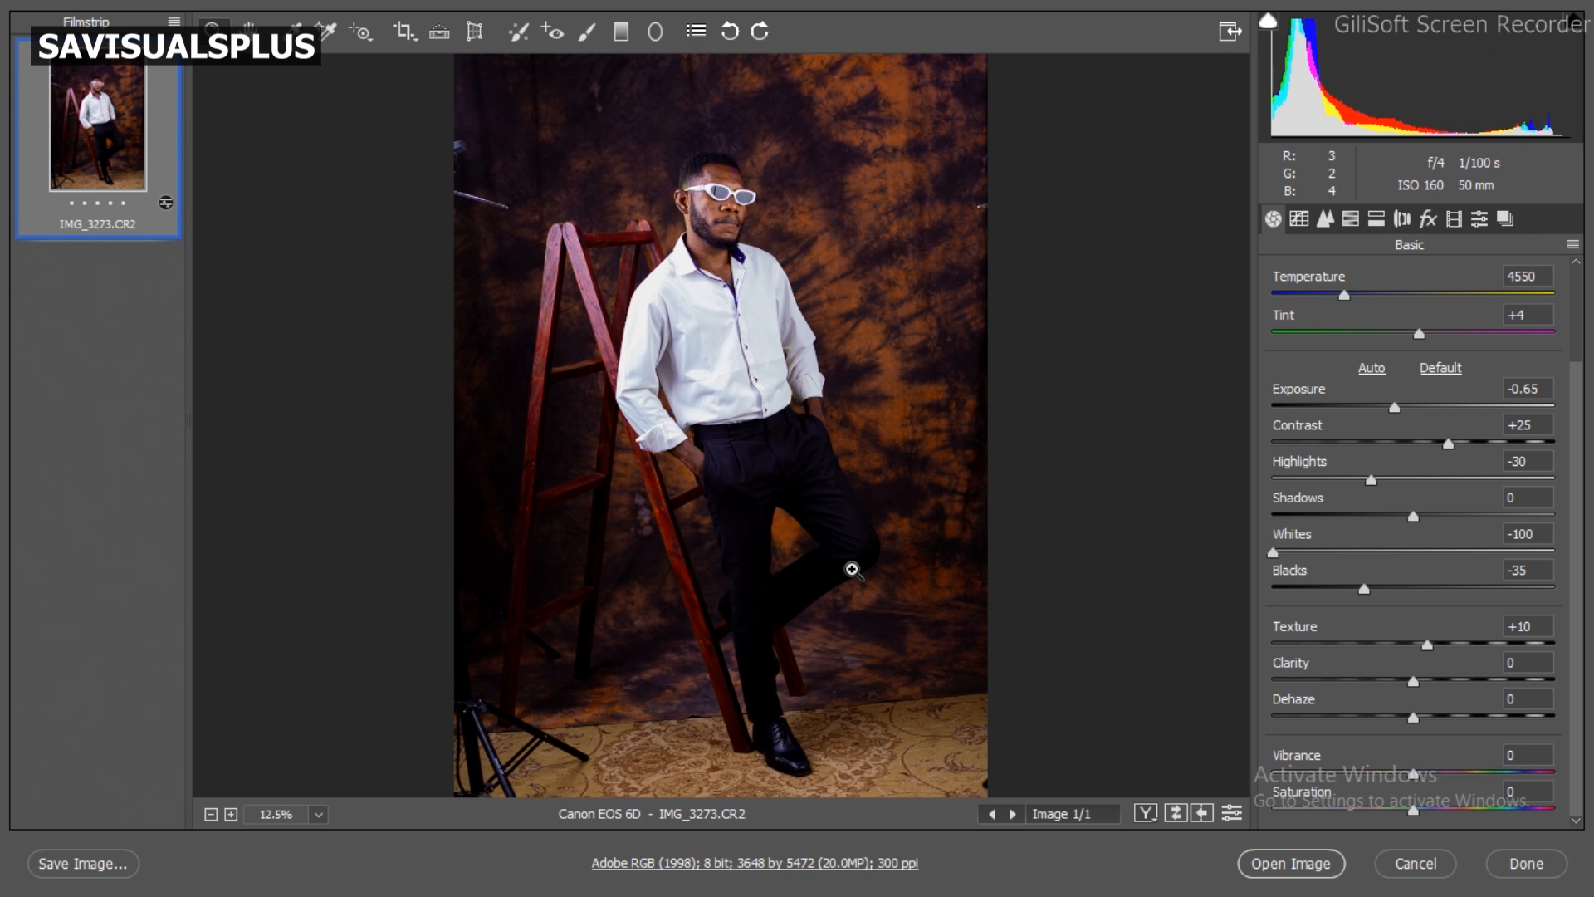
{"action": "key", "text": "p"}
{"action": "key", "text": "p"}
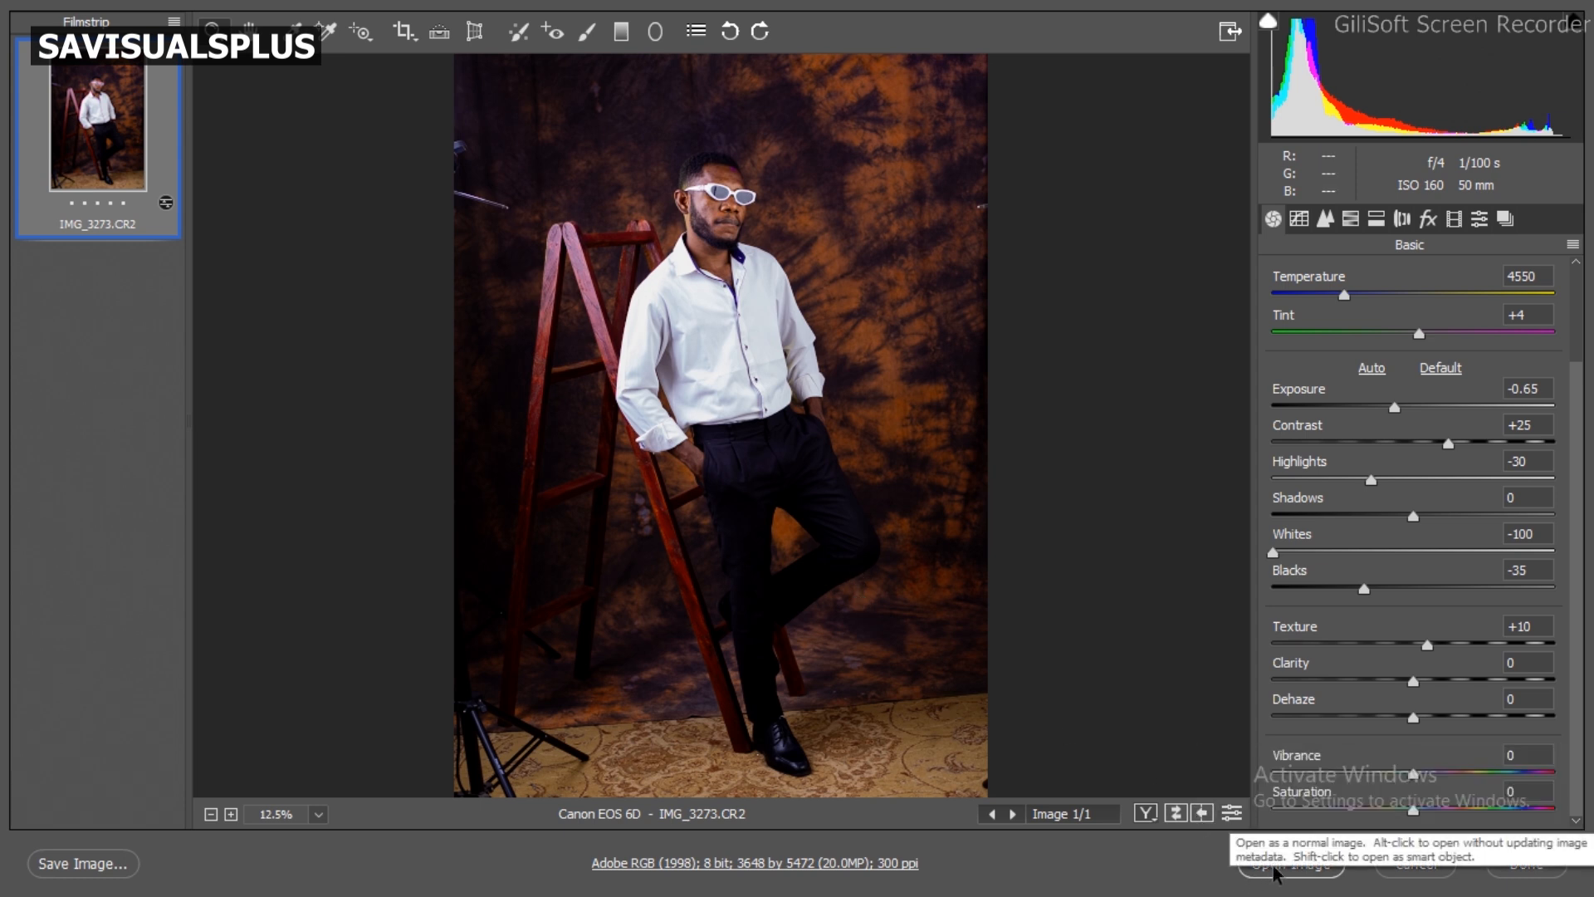
Step: Open the adjusted portrait in Photoshop as a normal image and look it over close up and in full
{"action": "left_click", "coordinate": [1245, 868]}
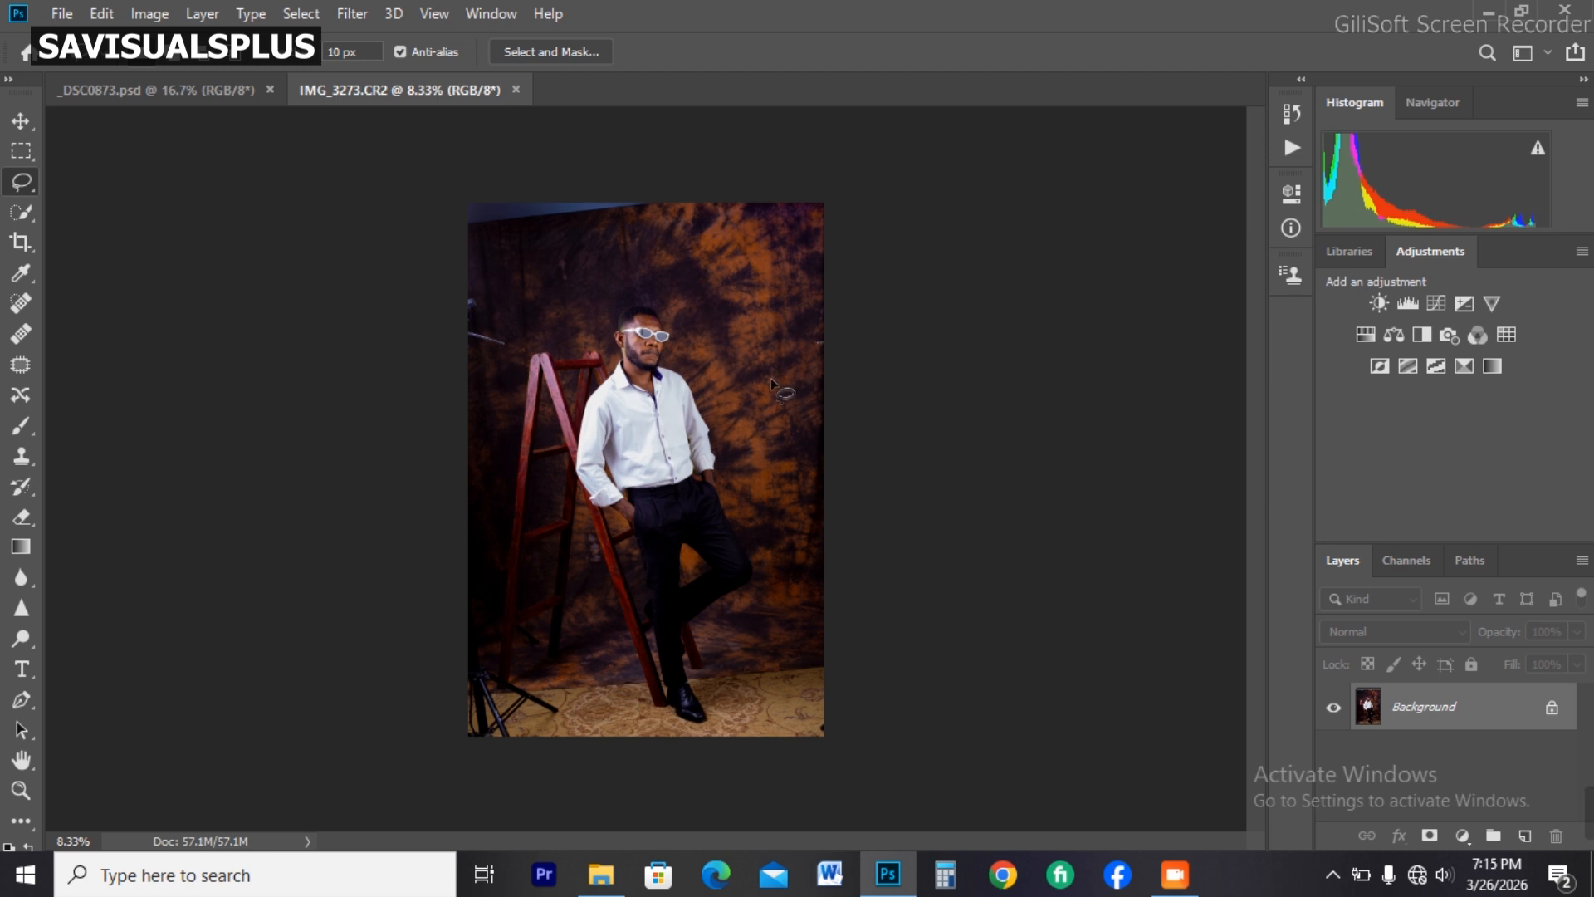
{"action": "scroll", "coordinate": [631, 307], "scroll_direction": "up", "scroll_amount": 3}
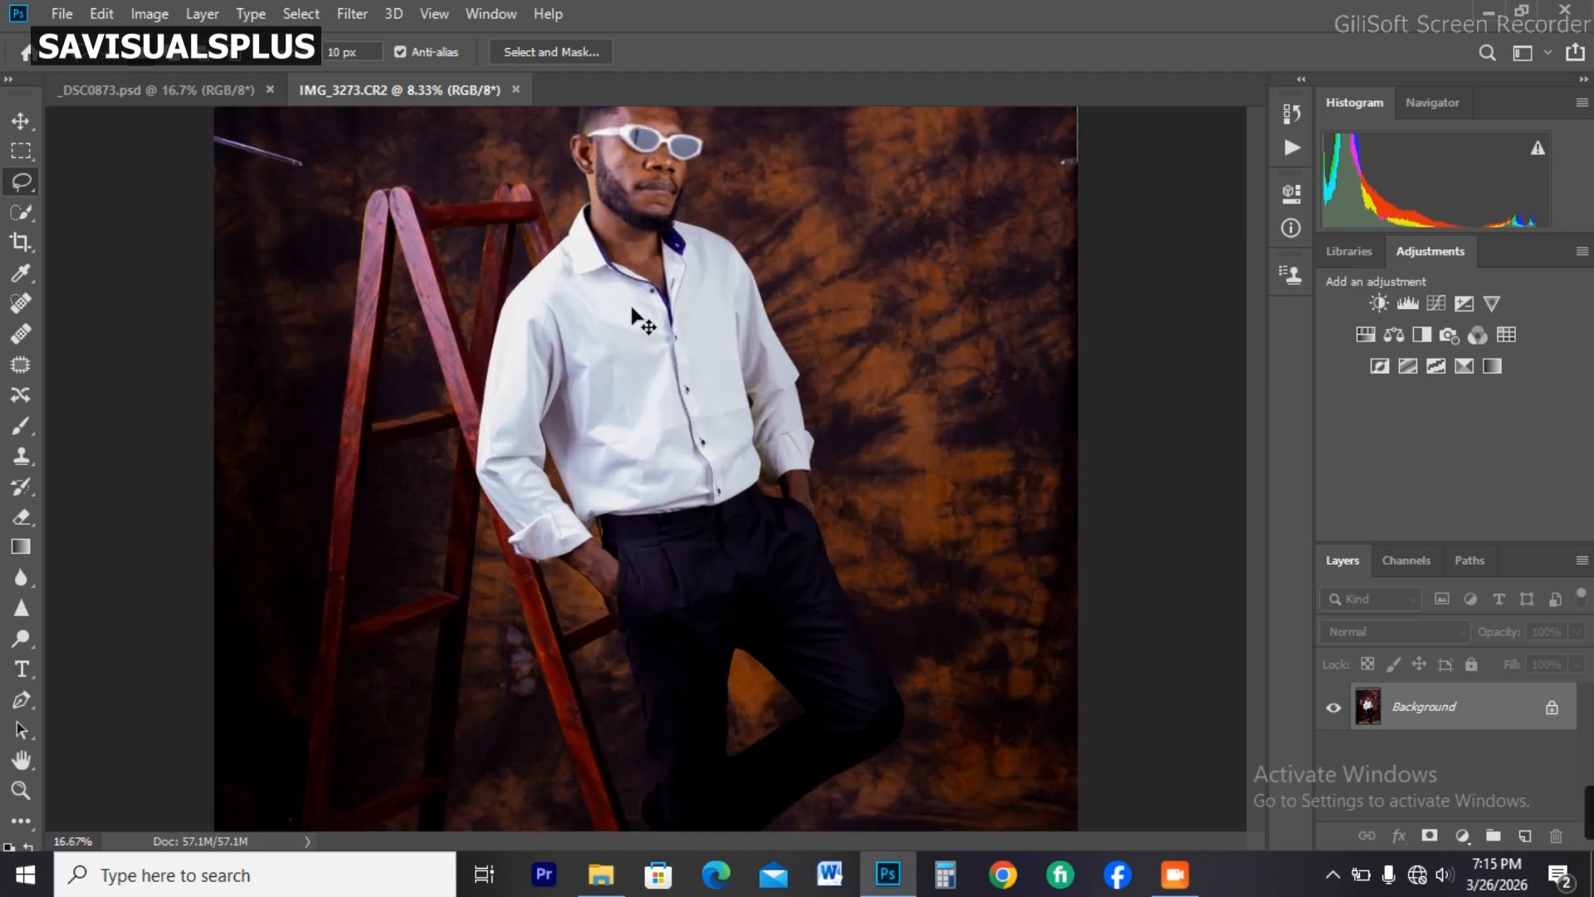
{"action": "scroll", "coordinate": [631, 307], "scroll_direction": "down", "scroll_amount": 2}
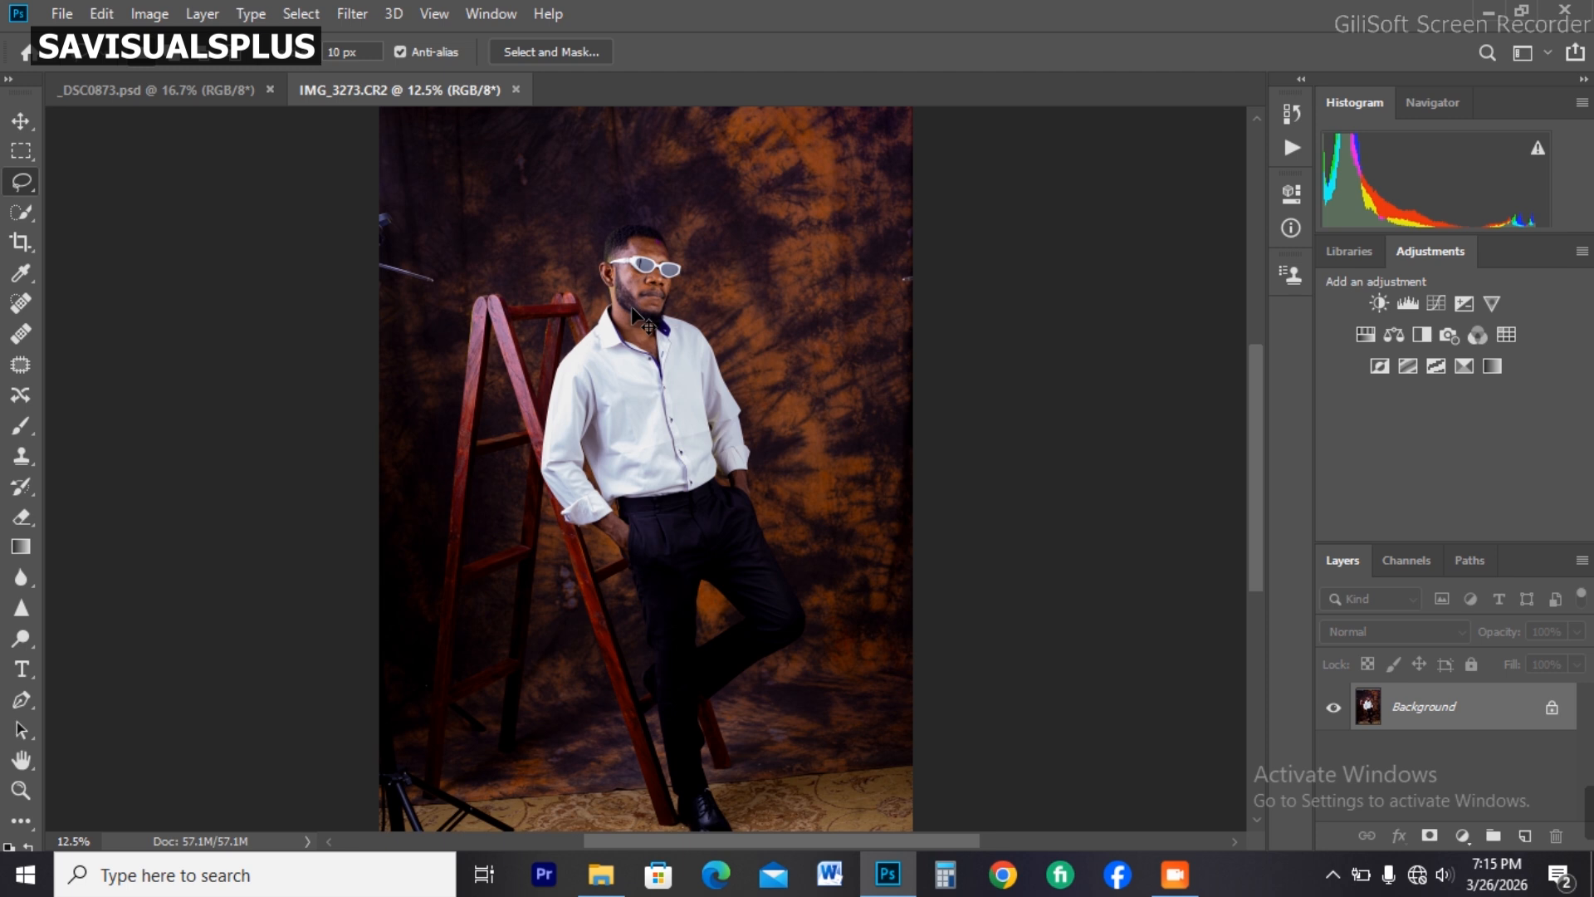
{"action": "scroll", "coordinate": [632, 307], "scroll_direction": "down", "scroll_amount": 1}
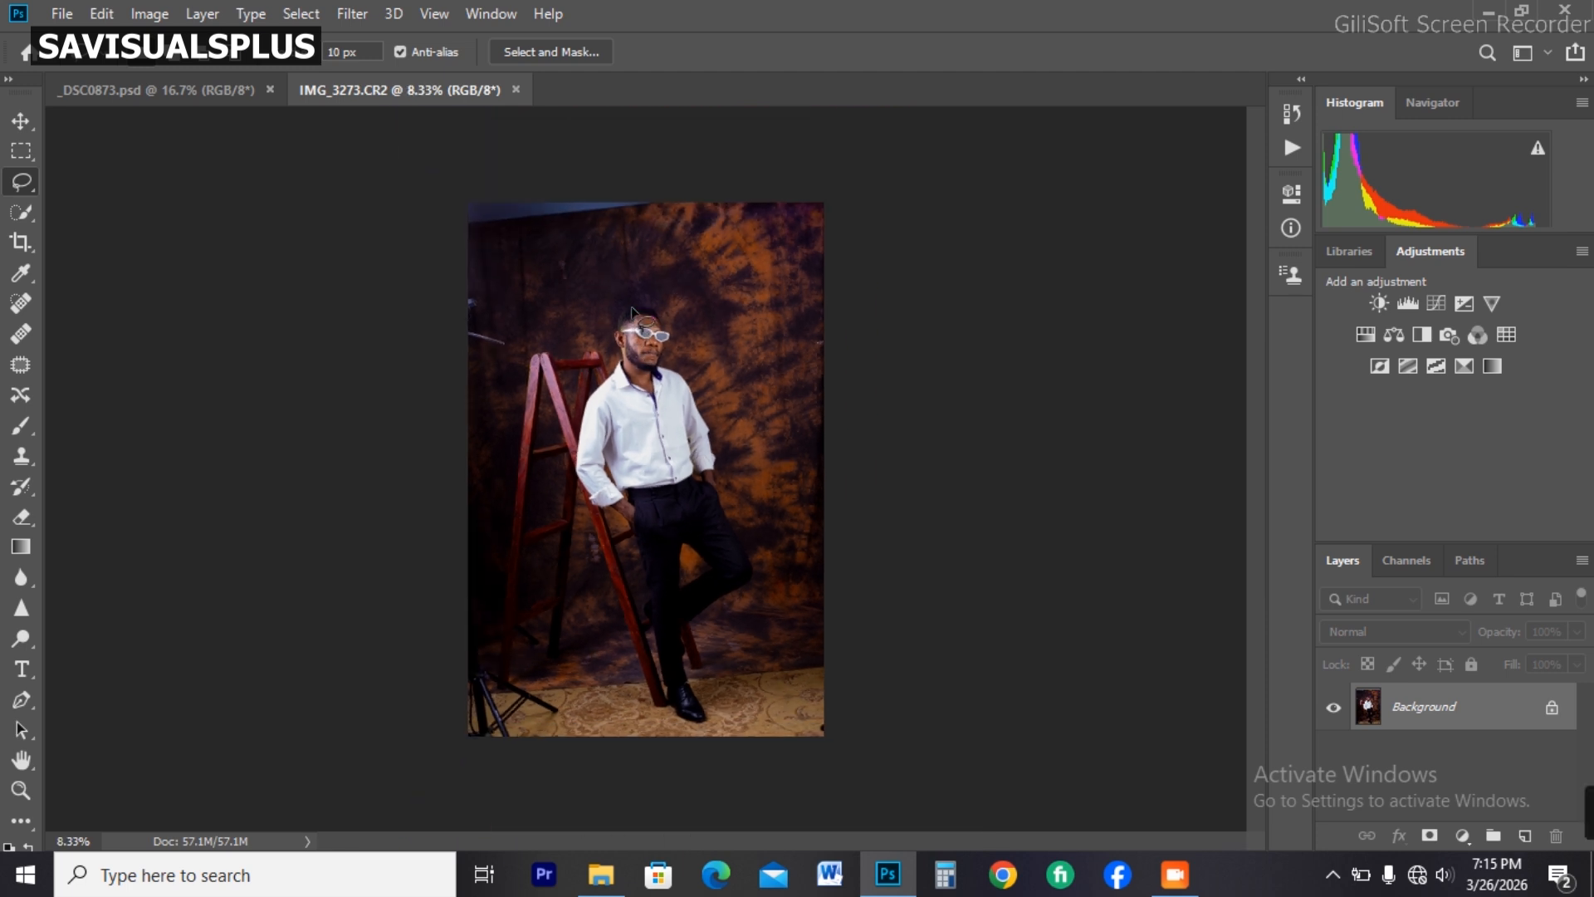